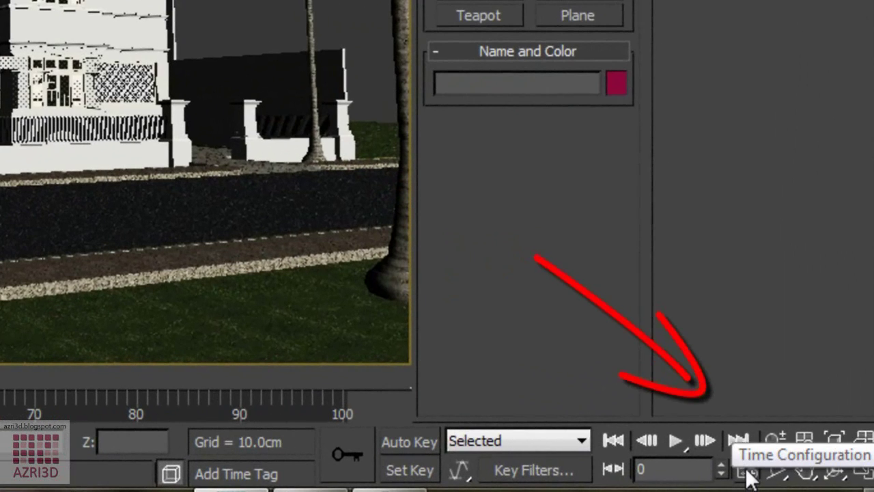
Step: Configure the animation time with the NTSC frame rate and a length of 120 frames
left_click(747, 473)
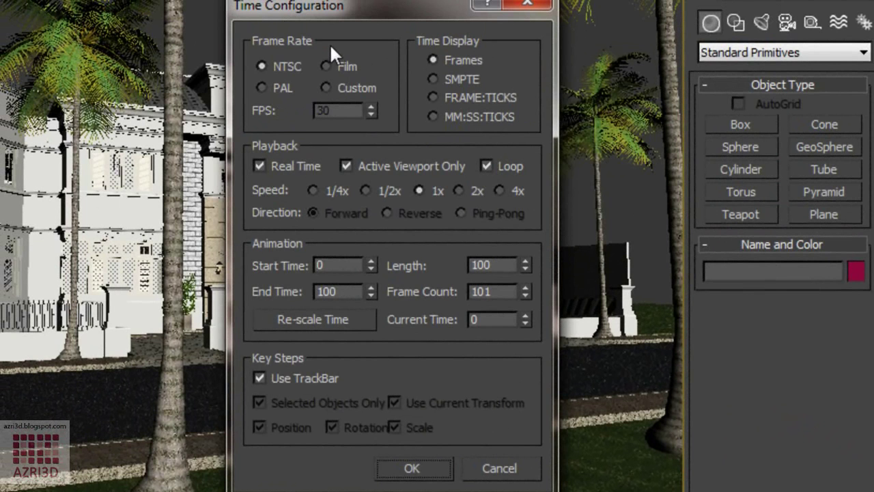
left_click(335, 66)
left_click(326, 88)
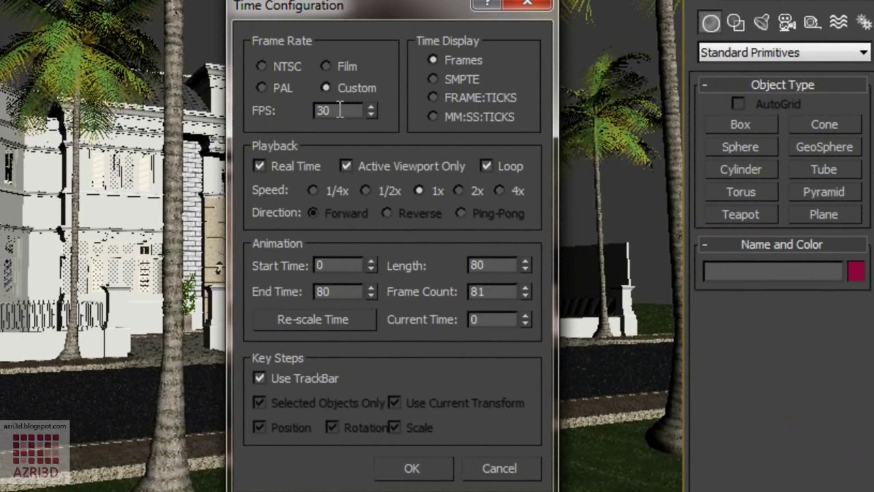
left_click(290, 67)
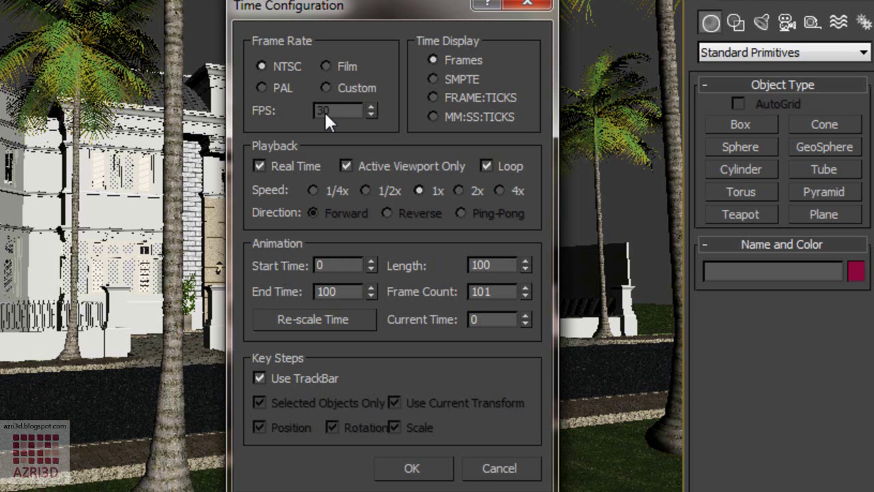
double_click(492, 263)
type("120")
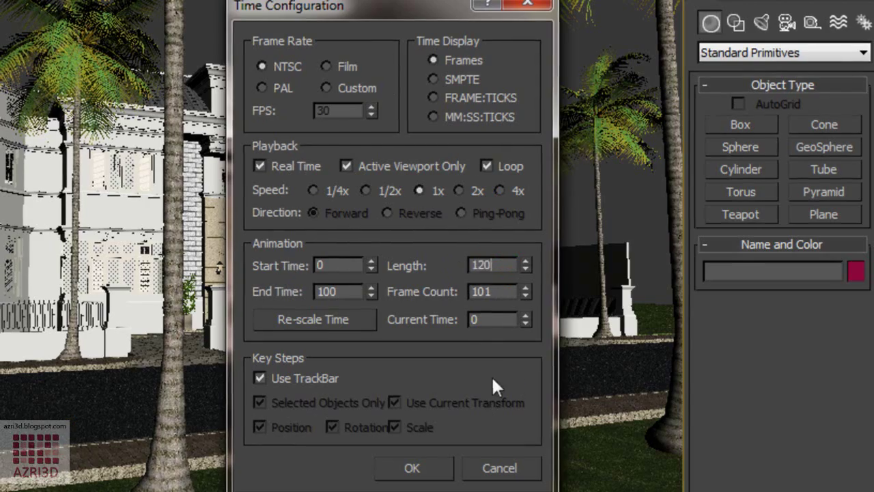
key("Return")
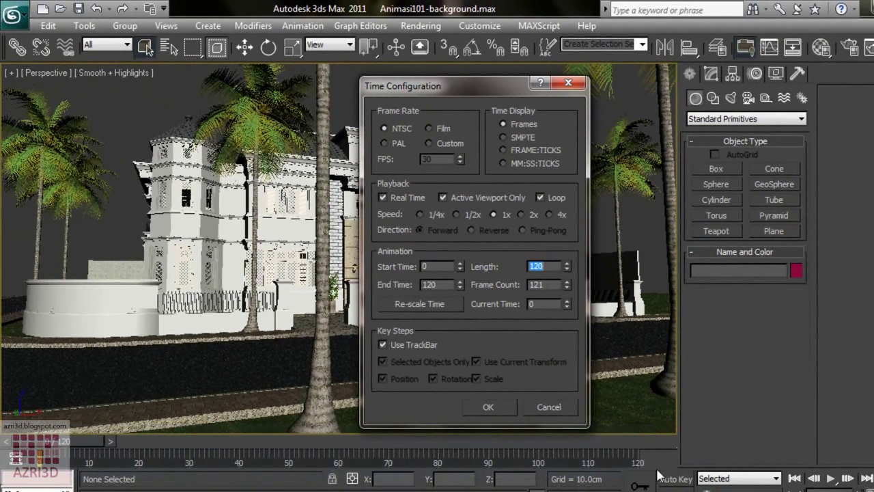
left_click(497, 407)
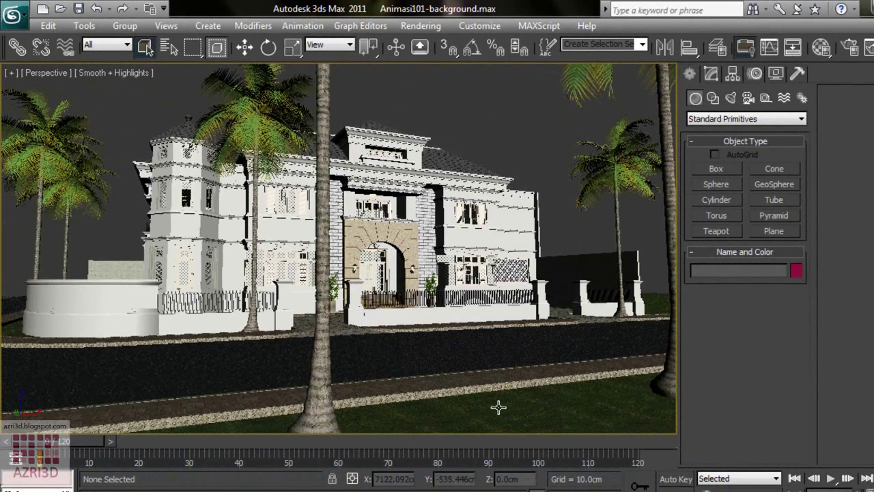
Step: Set the render setup's time output to the frame range 0 to 120
left_click(422, 26)
left_click(433, 59)
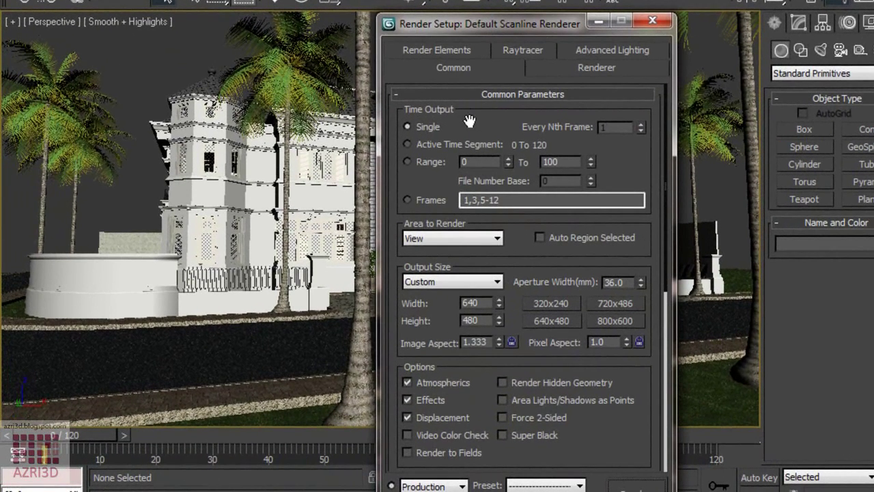
left_click(418, 161)
left_click(564, 162)
type("120")
Step: Set a custom render output size of 1280 by 720 and lock its image aspect
scroll(465, 216, "down", 2)
left_click(464, 214)
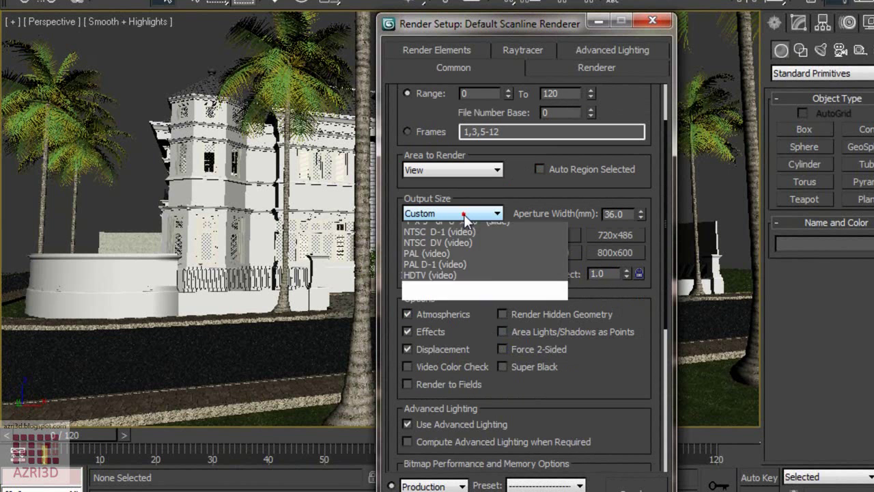
double_click(471, 234)
type("1280")
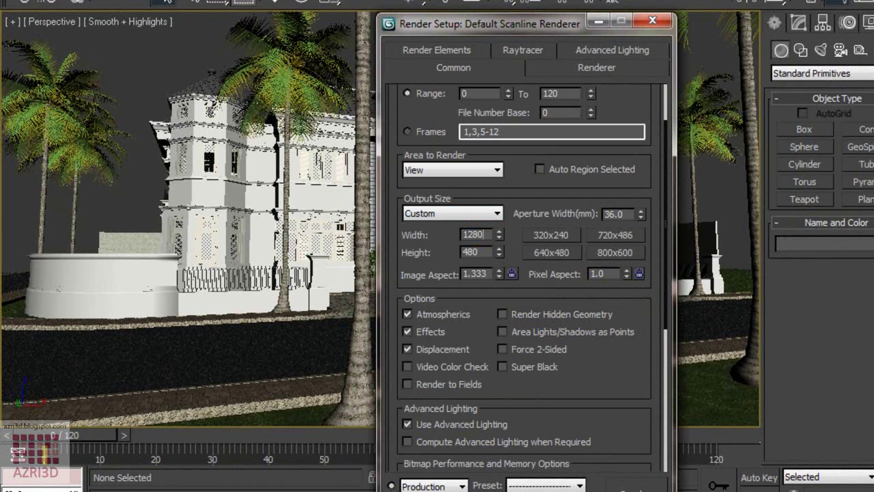
key("Tab")
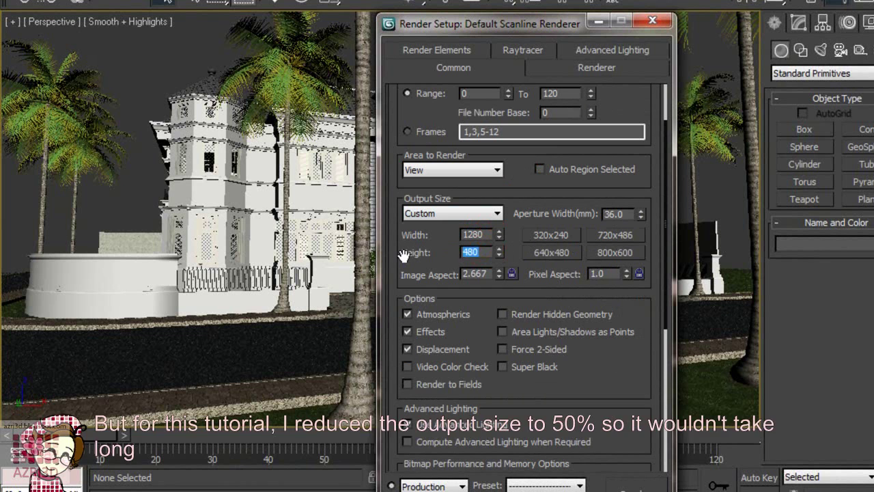
type("720")
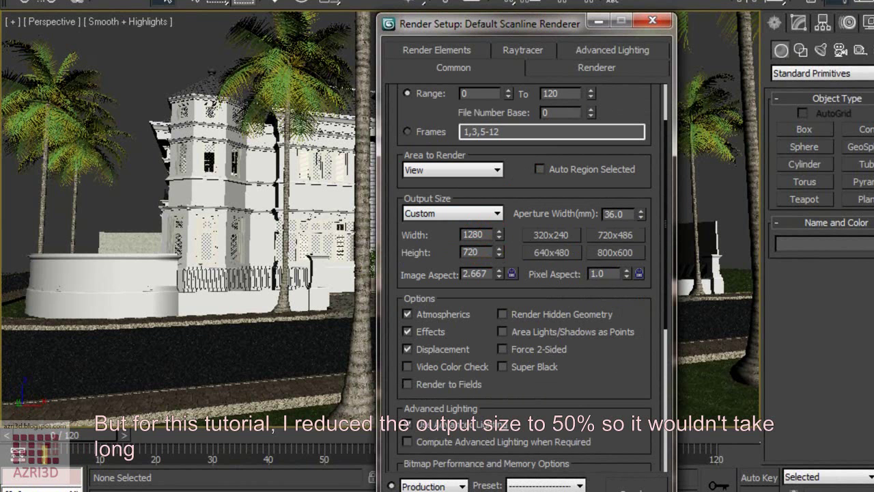
left_click(511, 273)
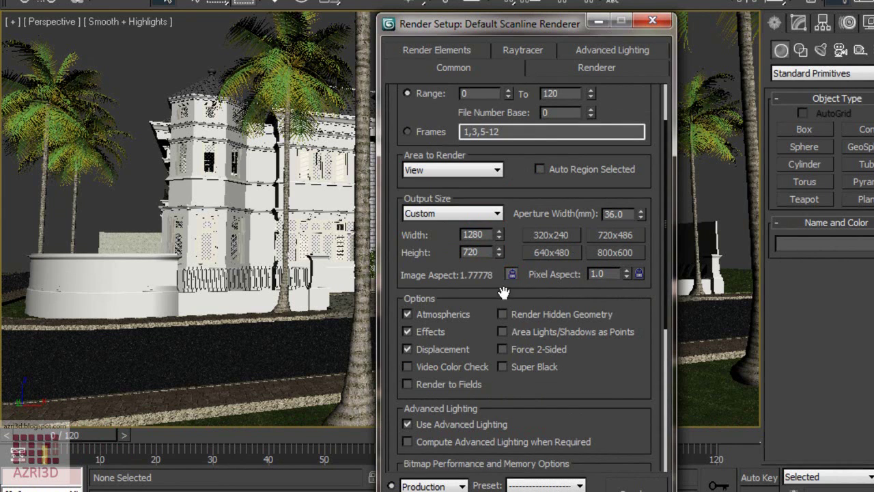
Step: Assign V-Ray Adv 2.00.01 as the production renderer
scroll(604, 387, "up", 3)
left_click(563, 93)
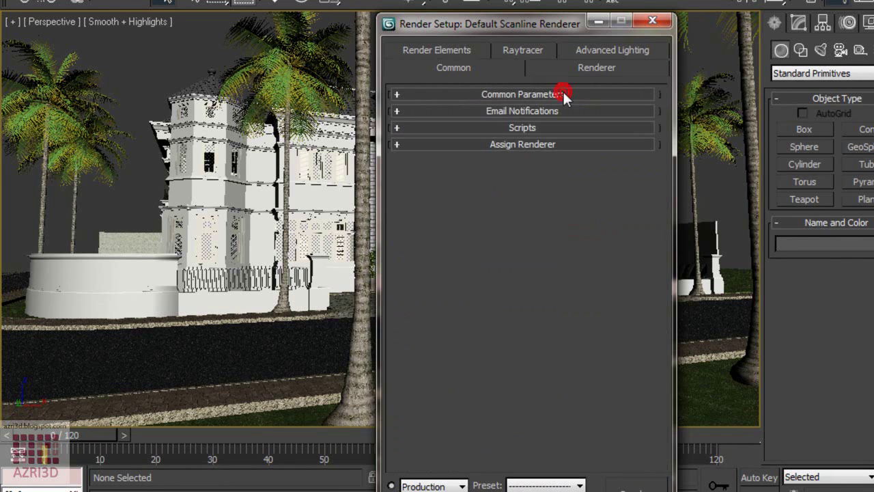
left_click(571, 144)
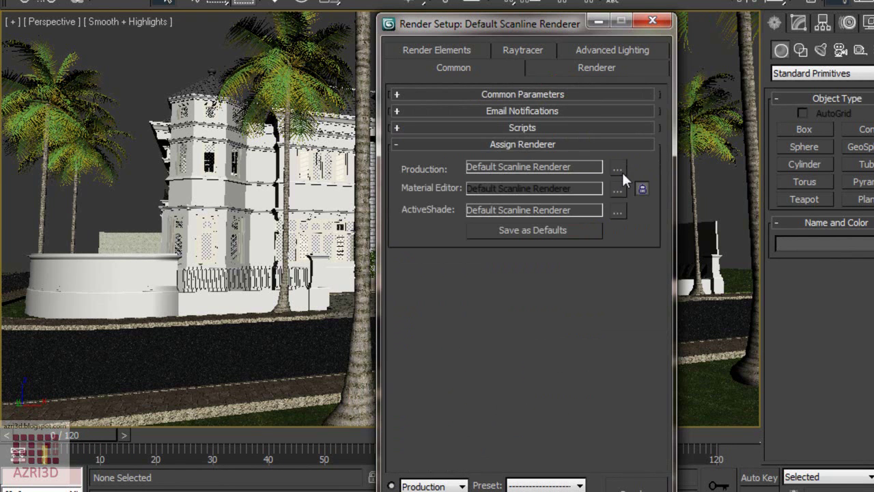
left_click(619, 170)
double_click(453, 187)
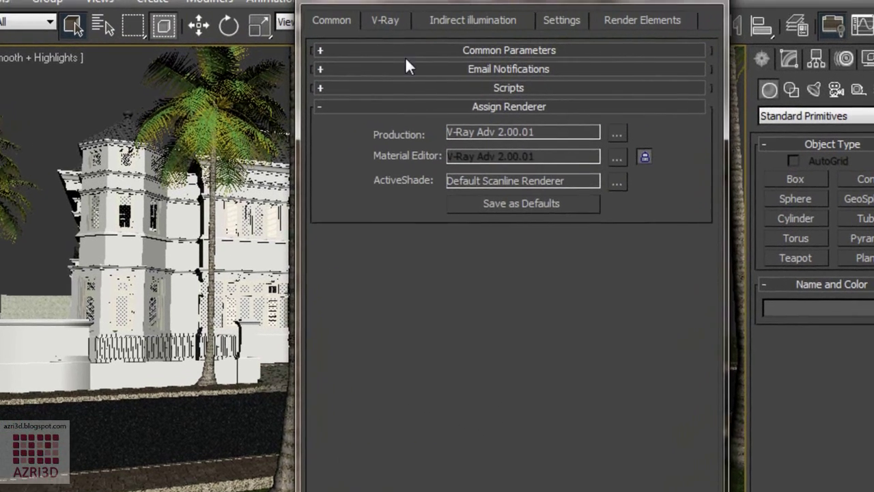
Step: Turn the default lights off and enable the material Max depth limit in V-Ray's global switches
left_click(387, 17)
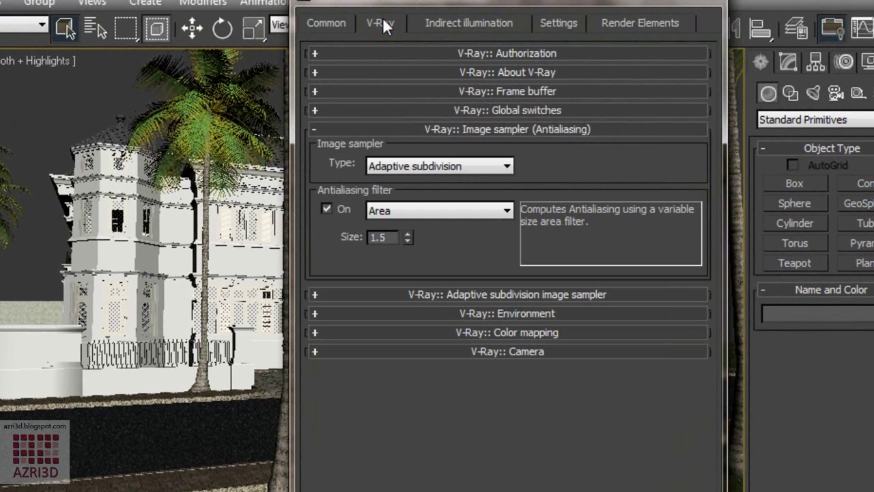
left_click(494, 109)
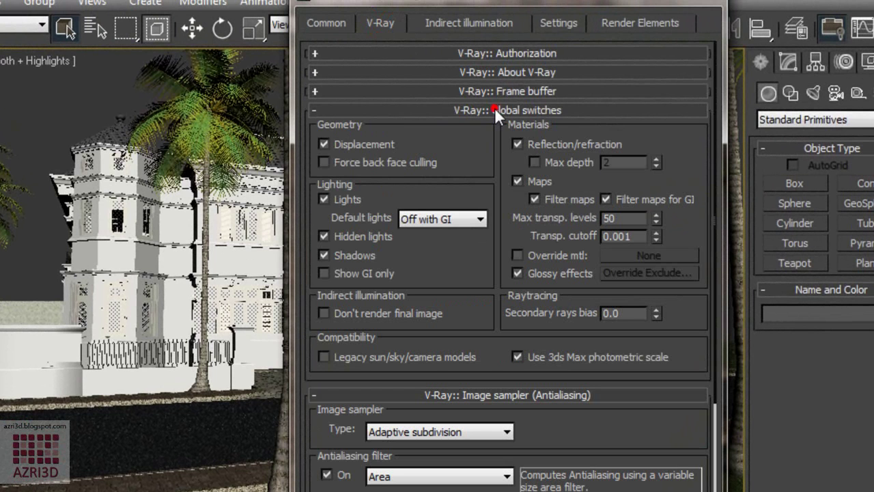
left_click(439, 219)
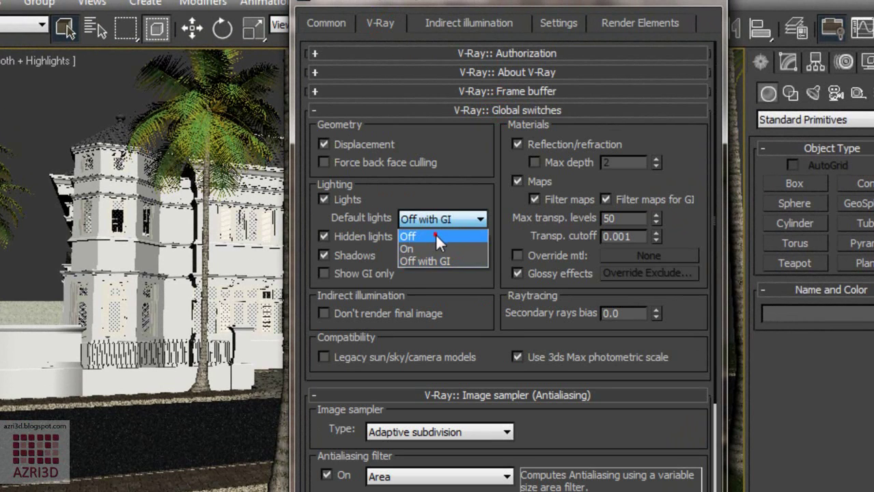
left_click(436, 235)
left_click(577, 164)
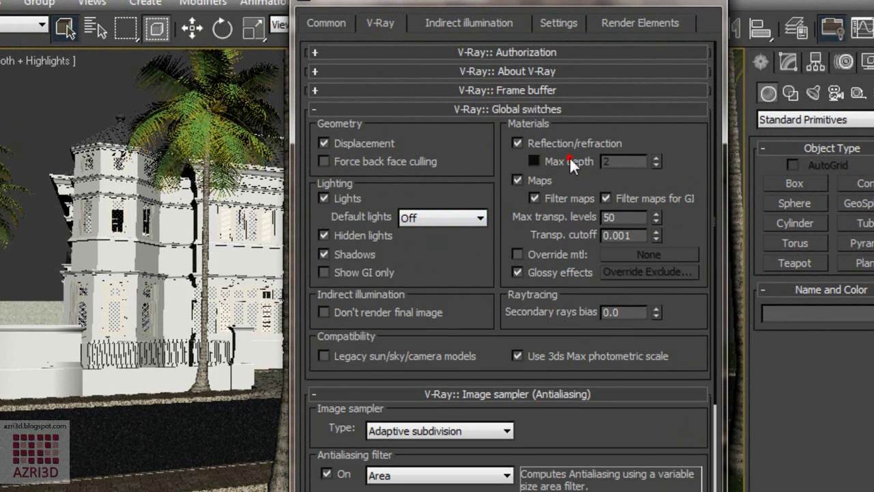
left_click_drag(475, 285, 439, 217)
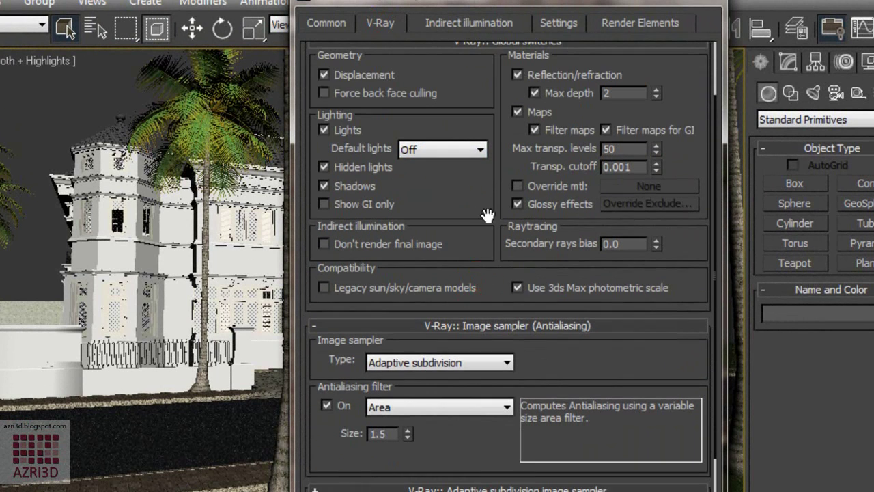
left_click(508, 42)
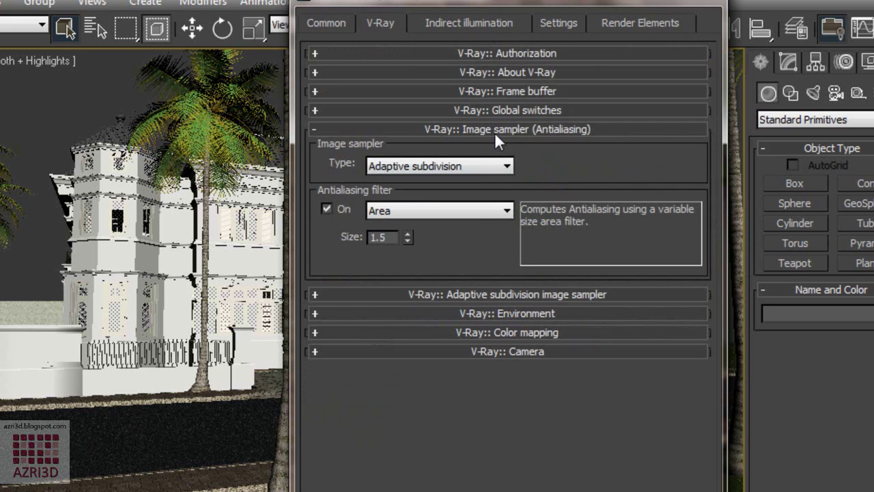
Step: Set V-Ray's image sampler to Adaptive DMC with the Mitchell-Netravali antialiasing filter
left_click(494, 166)
left_click(433, 196)
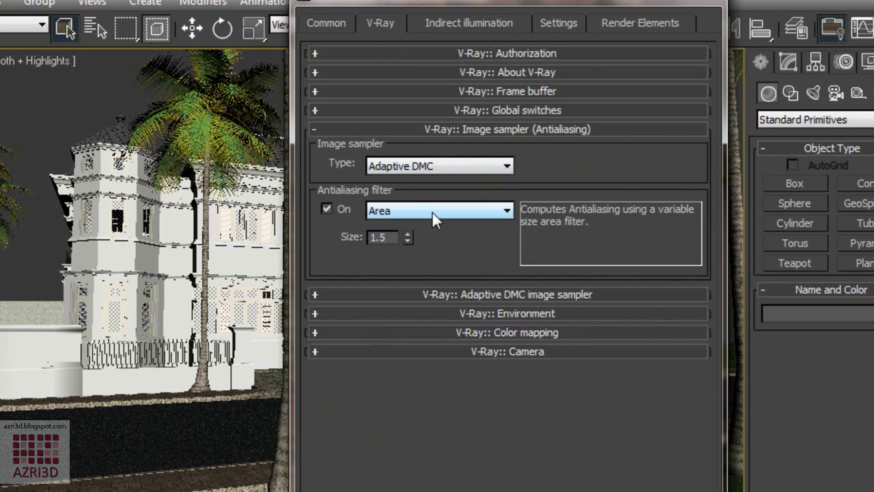
left_click(432, 212)
left_click(482, 352)
left_click(437, 210)
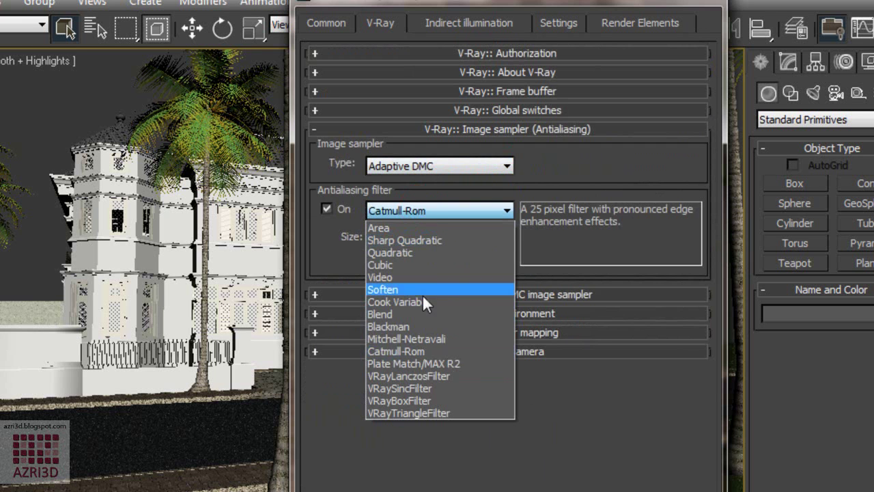
left_click(436, 338)
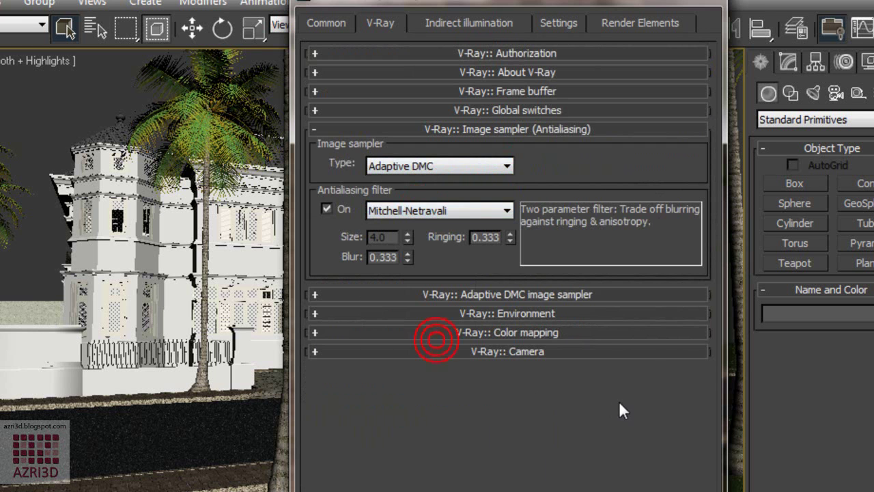
left_click(546, 129)
Step: Enable the GI Environment (skylight) override in V-Ray's environment settings
left_click(549, 168)
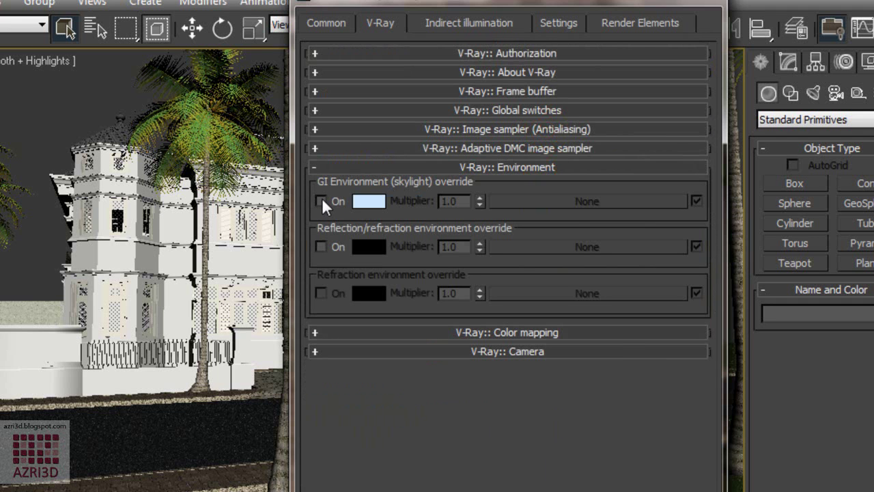
left_click(321, 200)
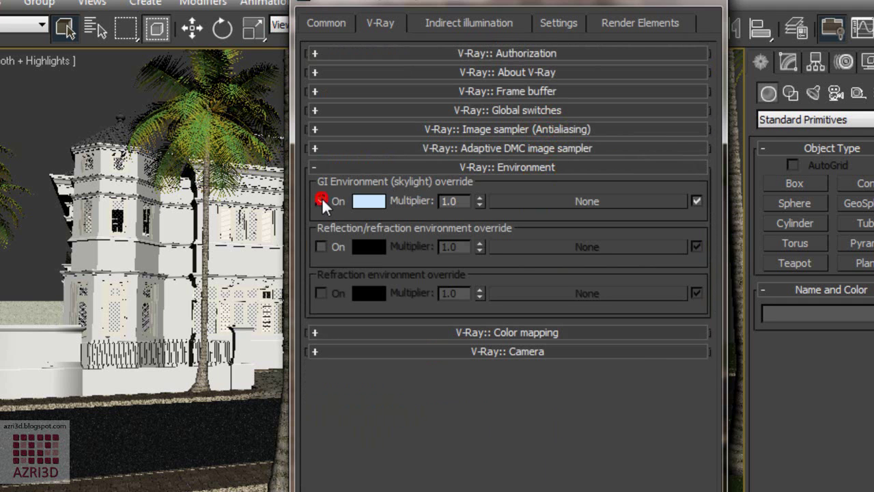
left_click(379, 169)
Step: Adjust V-Ray's color mapping: enable Clamp output, disable Affect background and set Gamma to 1.2
left_click(389, 186)
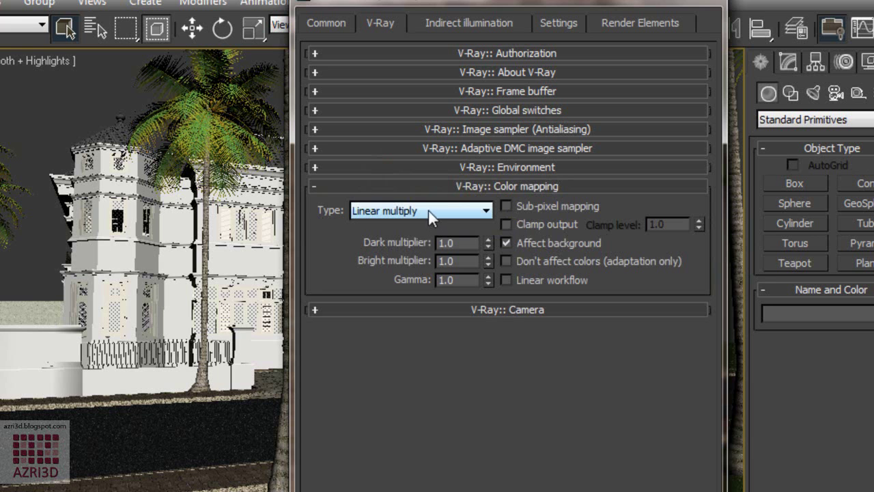
left_click(533, 223)
left_click(540, 244)
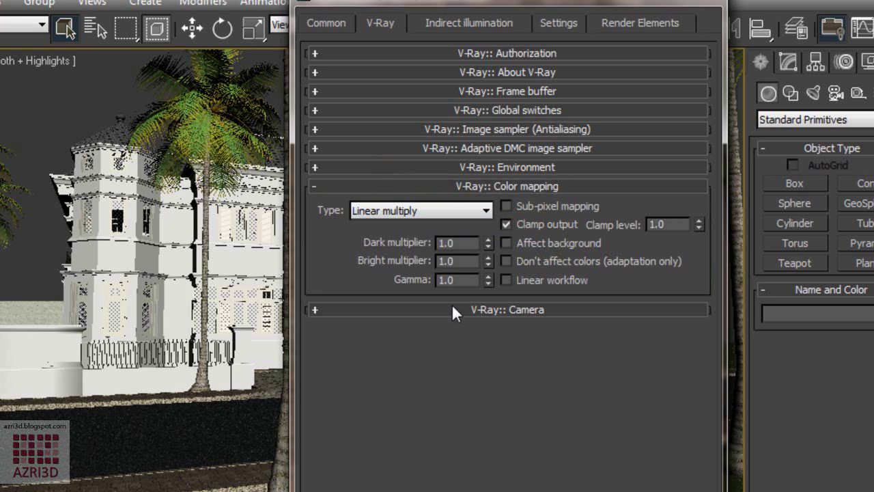
double_click(457, 280)
type("1.2")
Step: Enable indirect illumination with ambient occlusion at a 5 cm radius, using Light cache as the secondary bounces engine
left_click(469, 22)
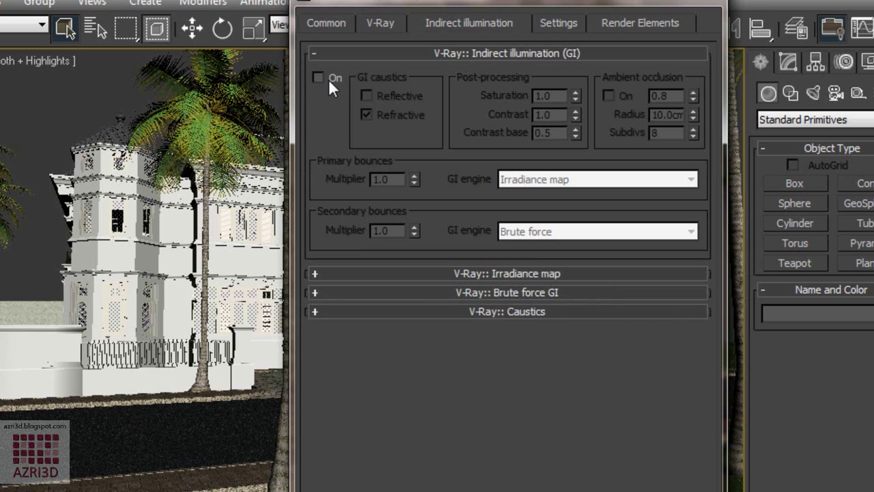
left_click(318, 77)
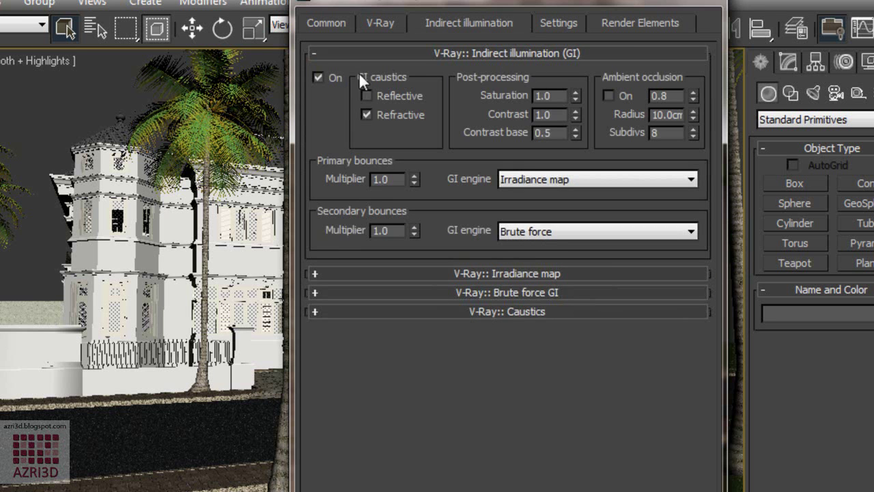
left_click(614, 95)
double_click(666, 114)
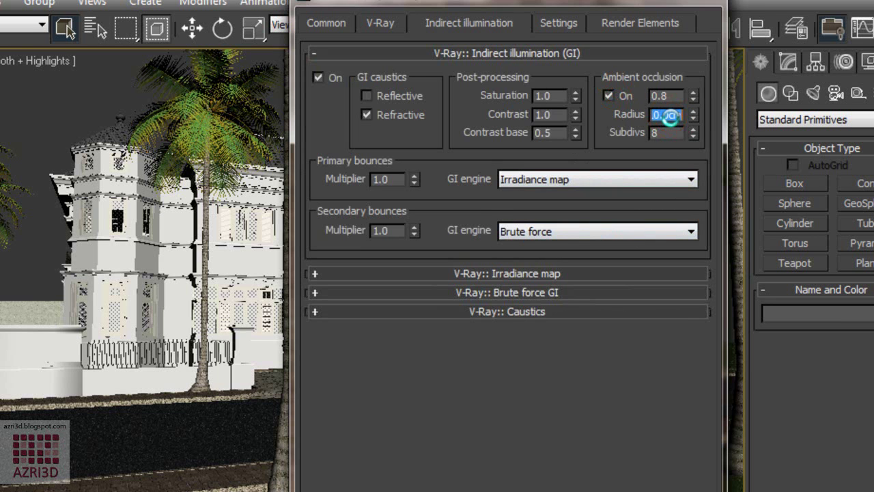
type("5")
key("Tab")
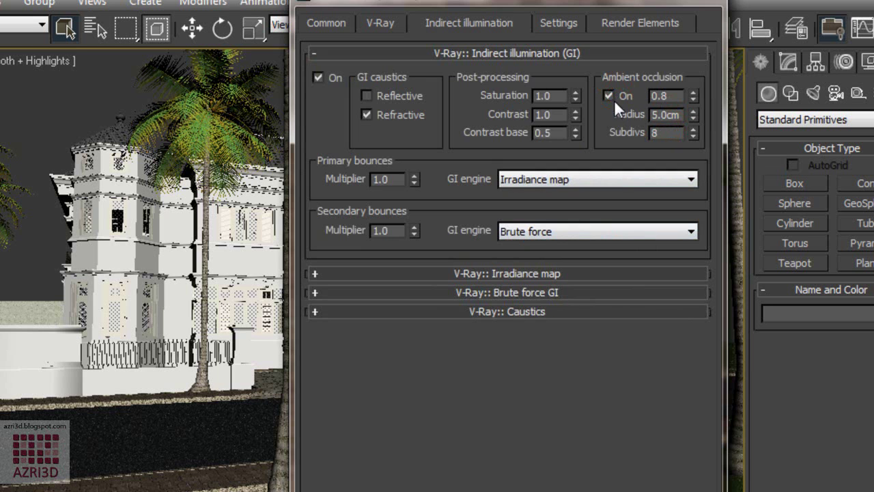
left_click(621, 232)
left_click(536, 282)
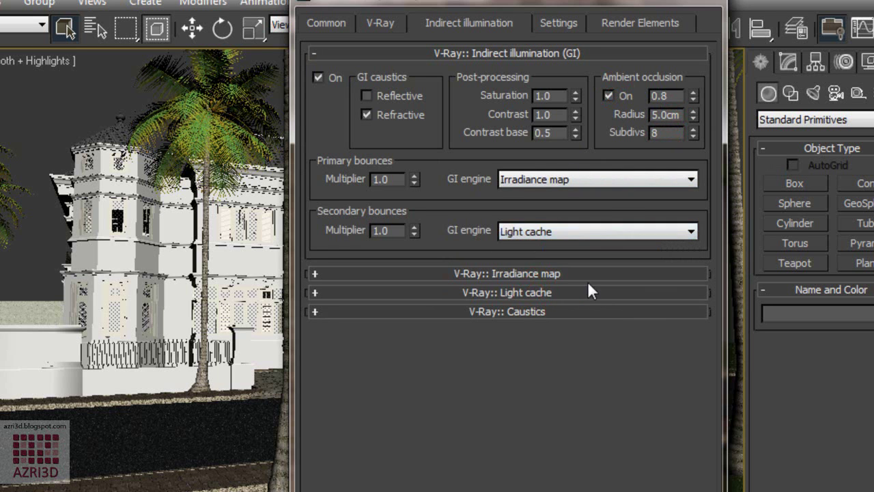
Step: Set the irradiance map preset to Very low with 20 HSph. subdivs, and enable Show calc. phase
left_click(584, 273)
left_click(560, 87)
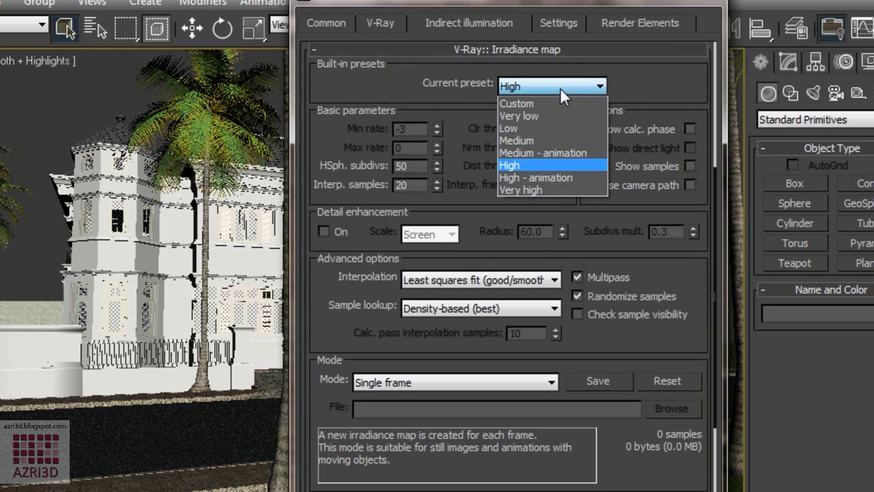
left_click(556, 116)
double_click(418, 166)
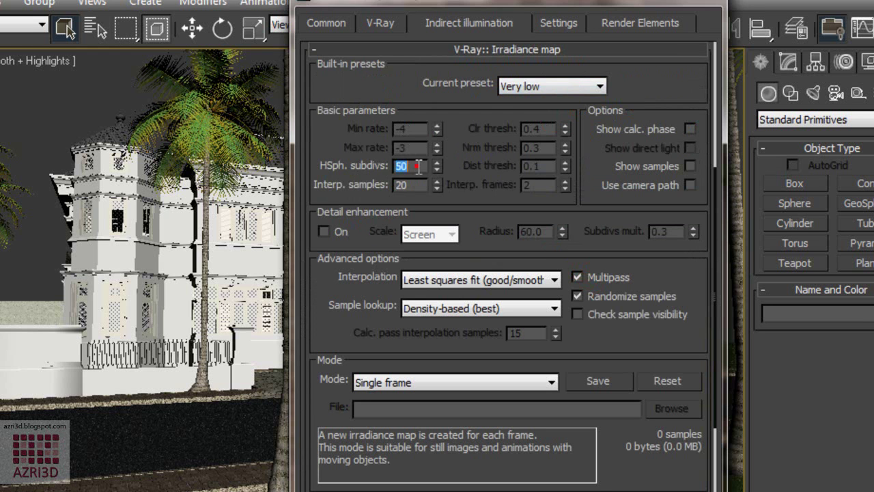
type("20")
left_click(690, 128)
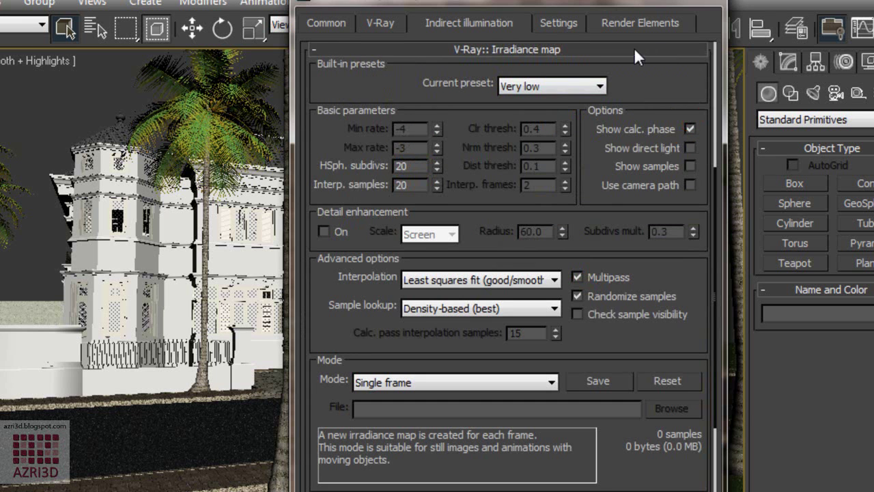
left_click(634, 49)
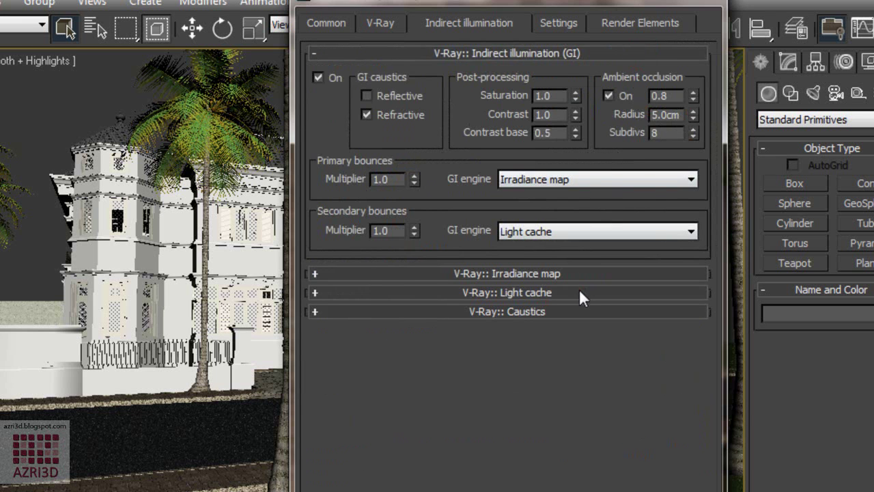
Step: Set the light cache subdivs to 300
left_click(579, 290)
double_click(448, 166)
key("BackSpace")
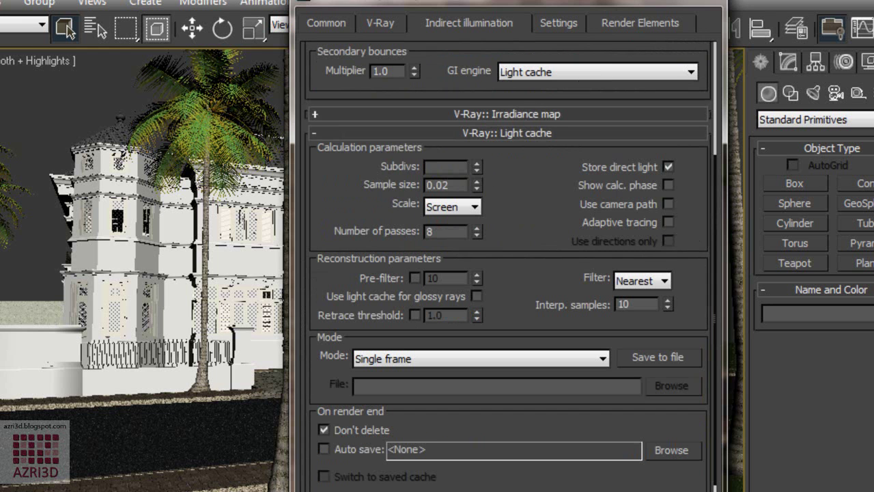
type("300")
Step: Set the DMC sampler's noise threshold to 0.02 and the render region sequence to Left->Right, and close the render setup
left_click(558, 24)
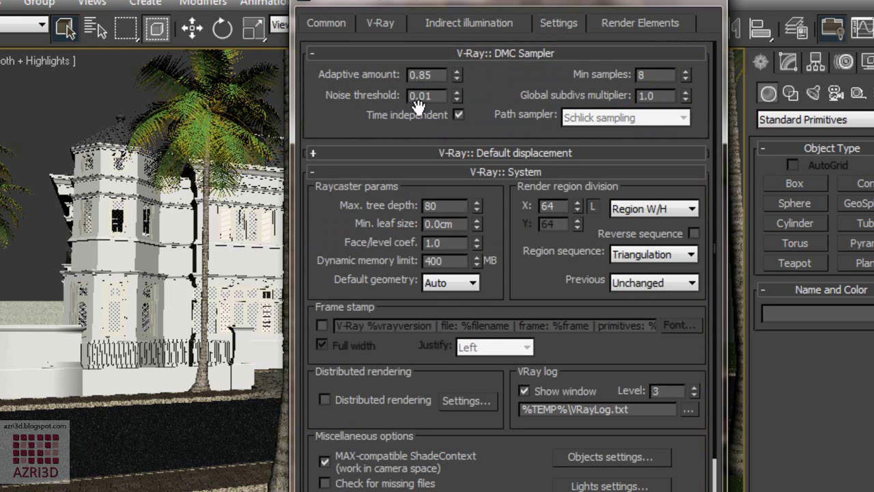
left_click_drag(426, 97, 453, 98)
type("2")
left_click(456, 209)
left_click(657, 255)
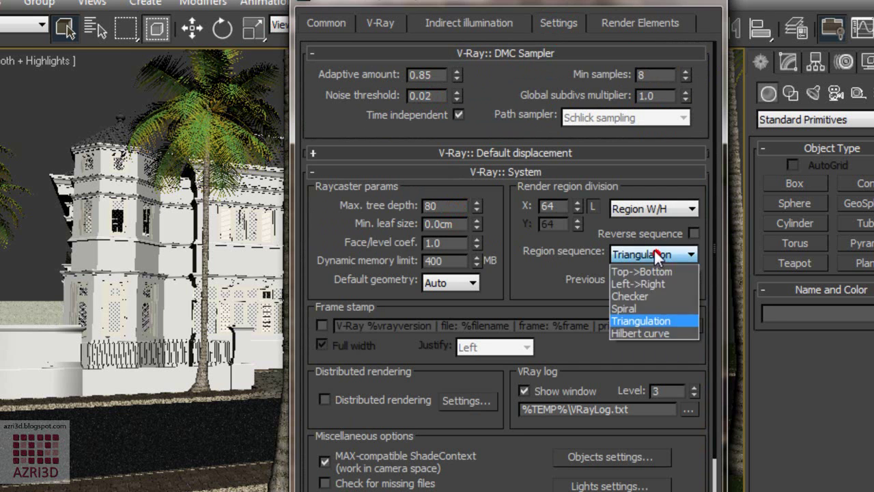
left_click(643, 284)
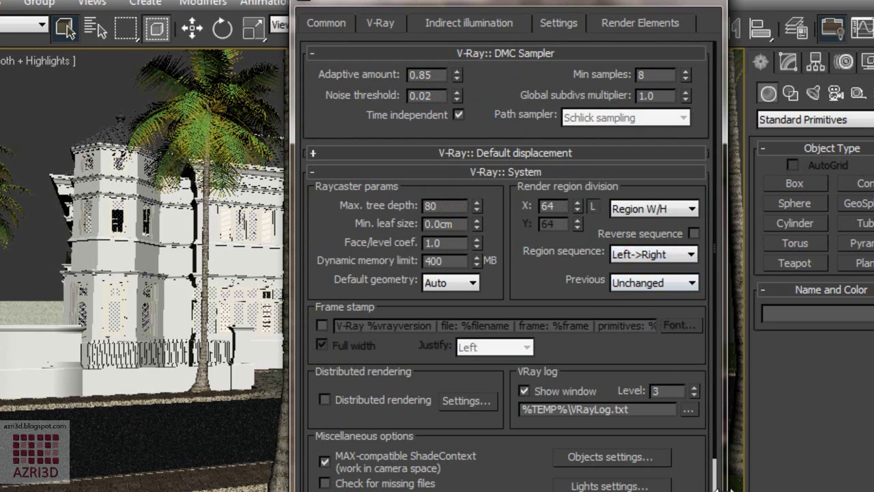
left_click(708, 2)
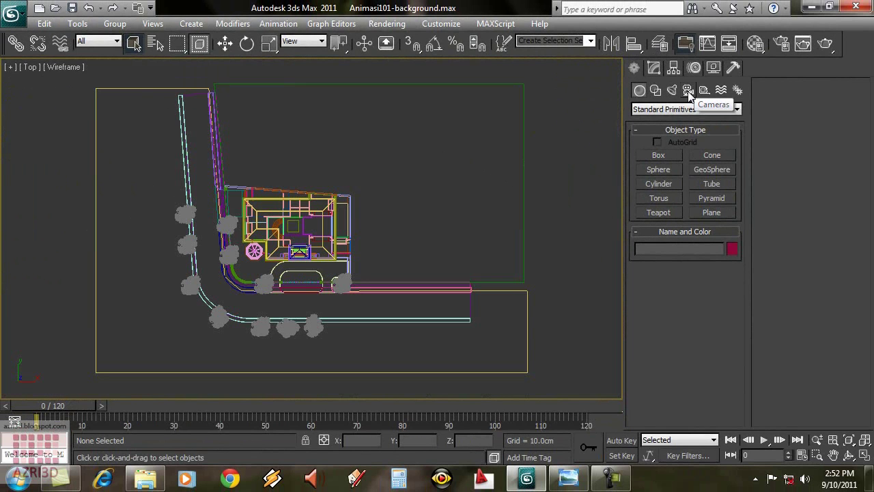
Step: Create a VRayPhysicalCamera in the top view, placed at the road's corner bend and aimed at the house
left_click(688, 92)
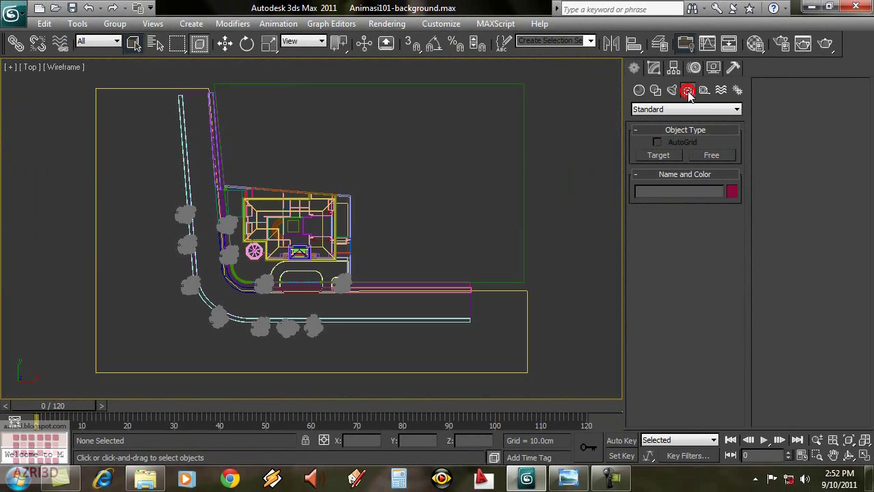
left_click(671, 154)
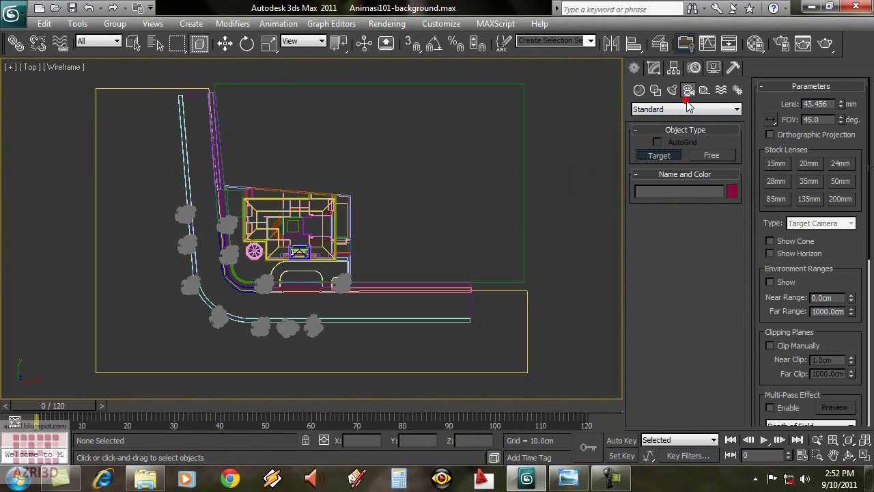
left_click(688, 109)
left_click(670, 130)
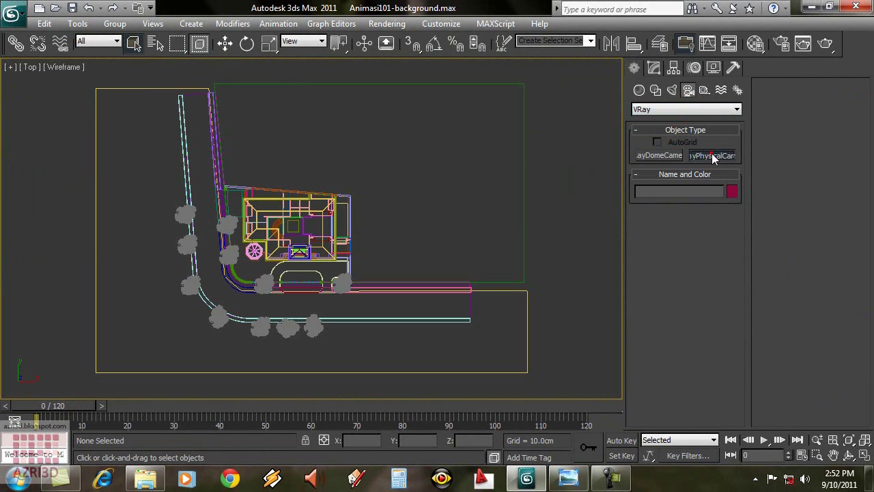
left_click(712, 156)
left_click_drag(203, 305, 271, 227)
right_click(390, 179)
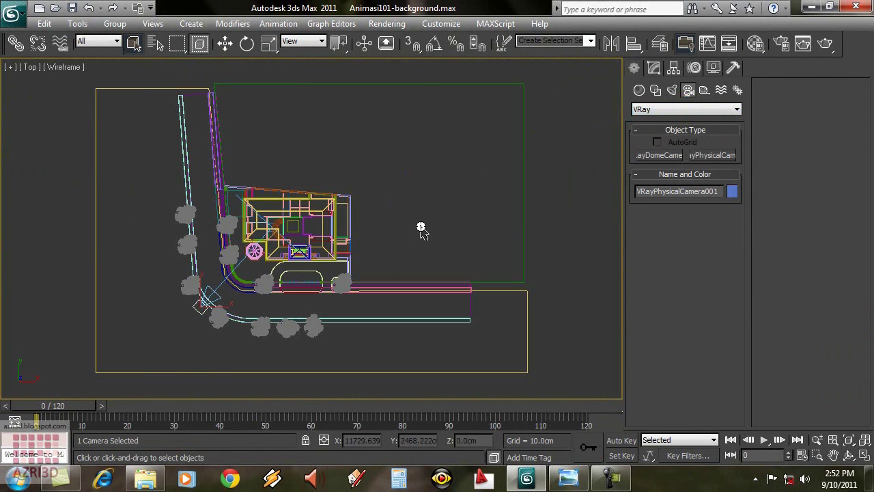
Step: Change the physical camera's type to Video cam
key("z")
left_click(653, 67)
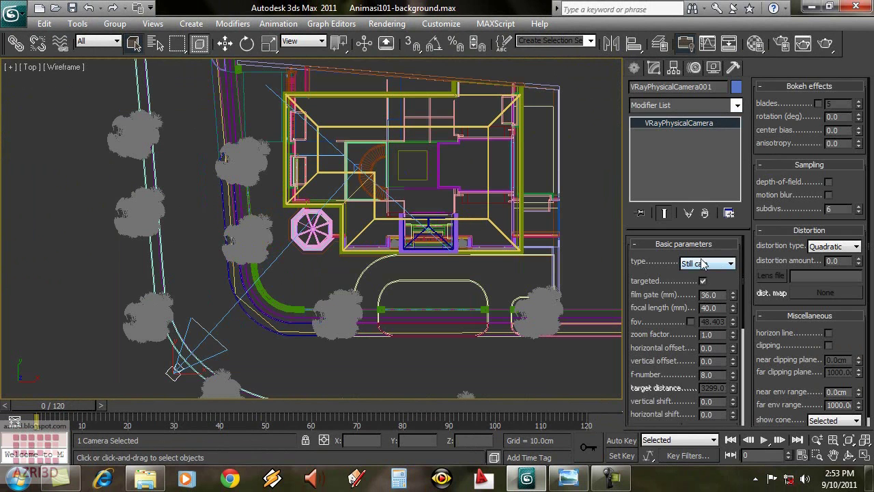
left_click(714, 266)
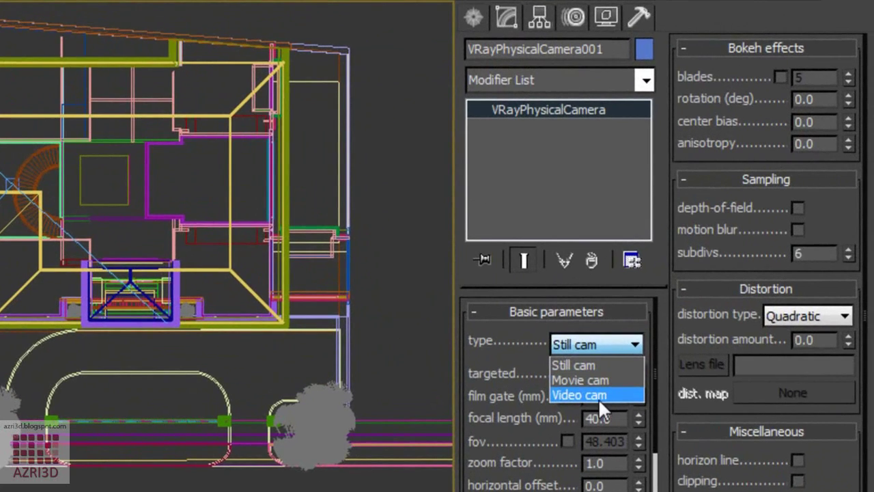
left_click(579, 395)
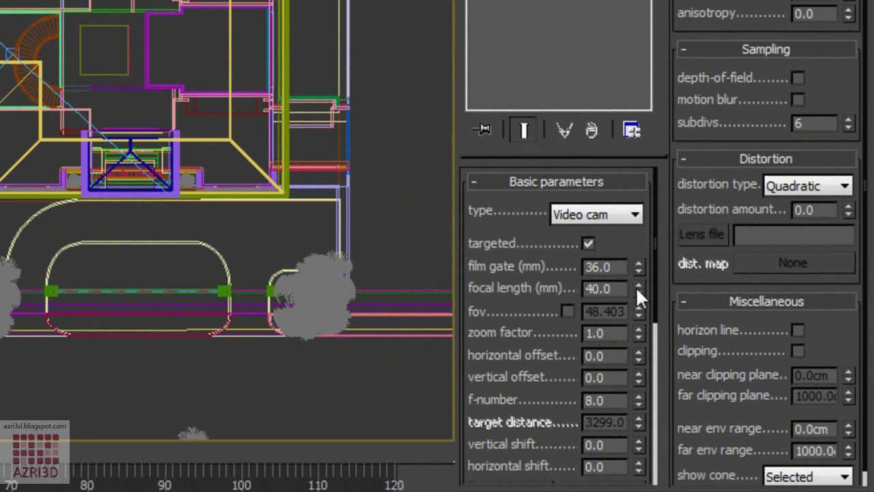
Step: Set the camera's focal length to 50 mm and its film gate to 80 mm
left_click_drag(636, 281, 645, 136)
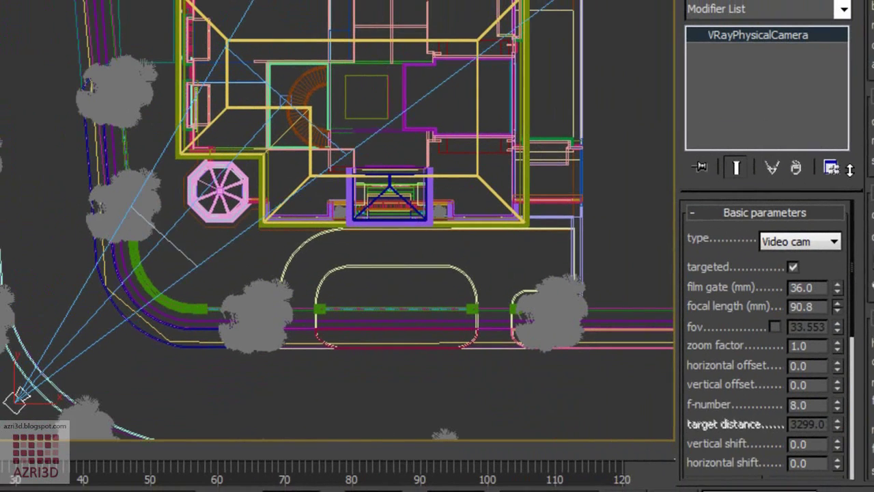
left_click_drag(850, 169, 868, 154)
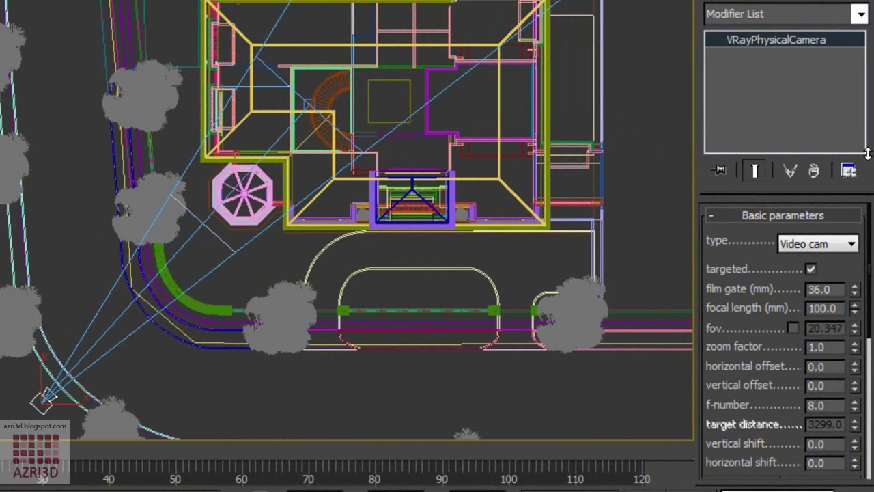
double_click(838, 309)
type("50")
double_click(833, 291)
type("80")
key("Return")
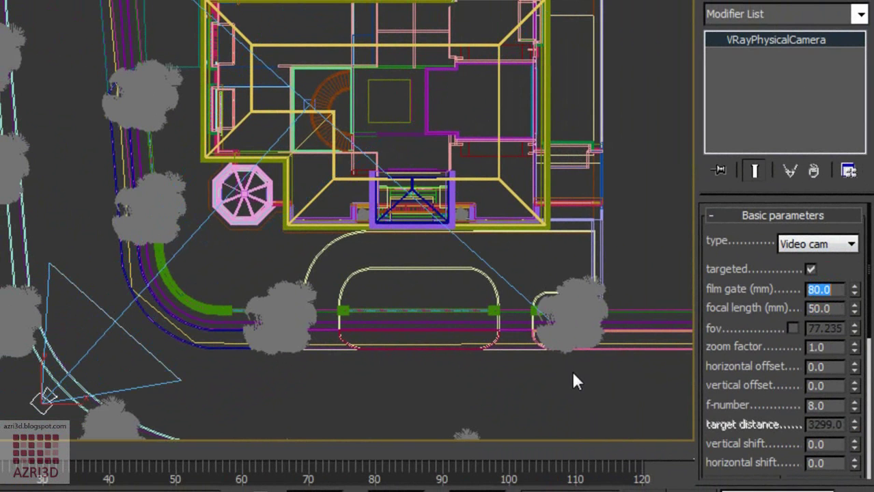
Step: Disable the camera's vignetting, set its white balance to Neutral and its film speed (ISO) to 200
left_click_drag(748, 403, 750, 290)
left_click_drag(751, 327, 756, 175)
left_click(793, 322)
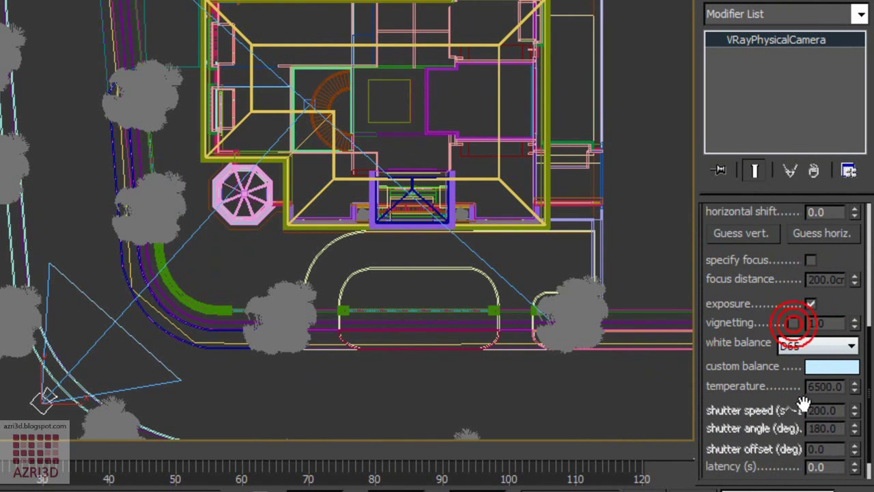
left_click(848, 345)
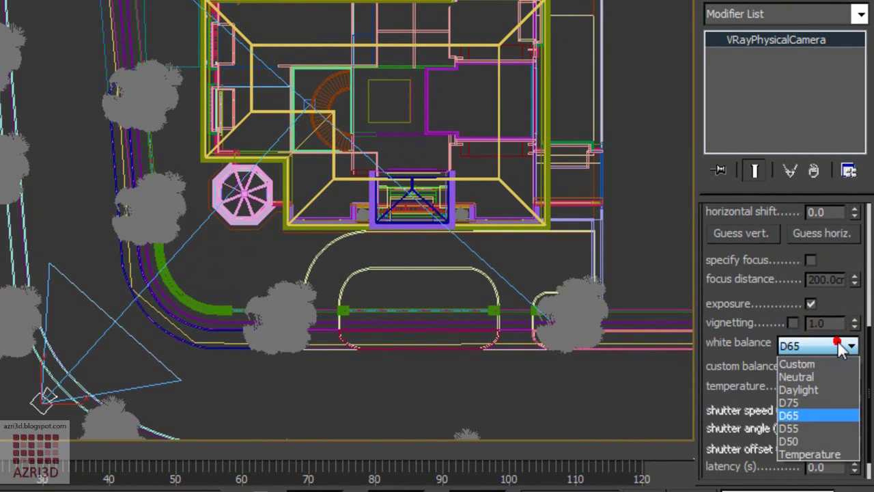
left_click(819, 378)
left_click_drag(735, 394, 734, 364)
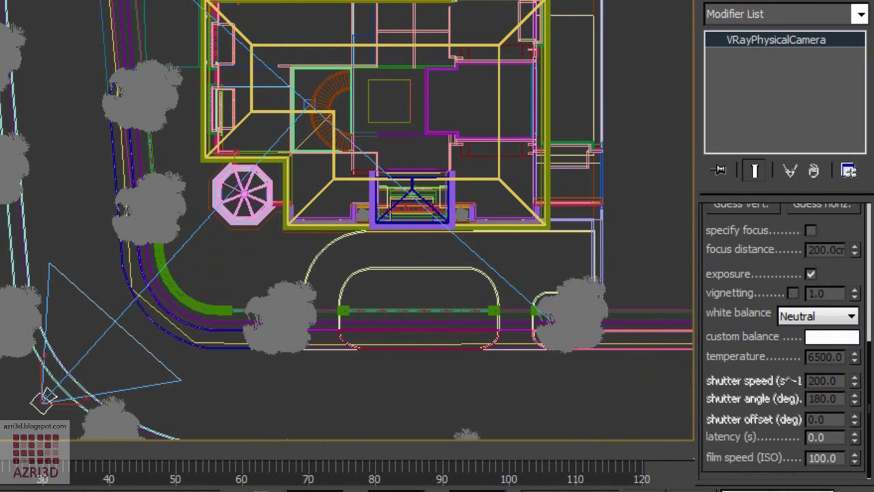
double_click(821, 457)
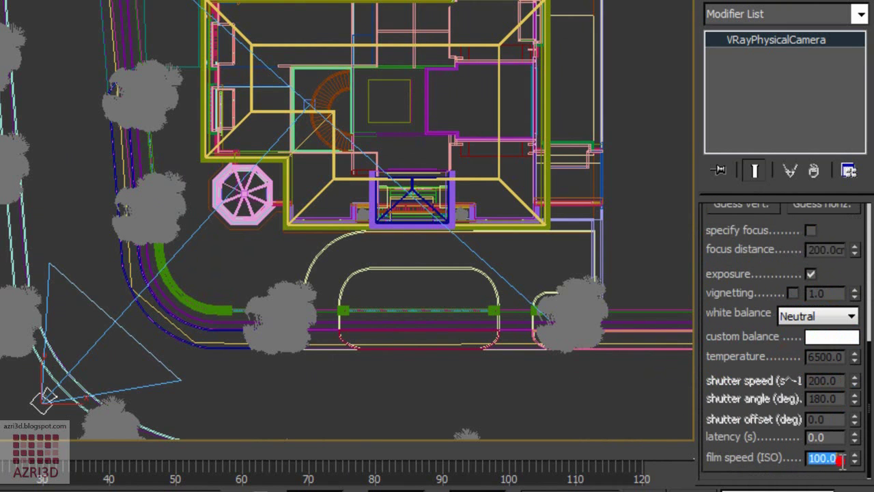
type("200")
key("Return")
Step: Raise the camera together with its target above the ground in the front view, and look through the camera
right_click(268, 247)
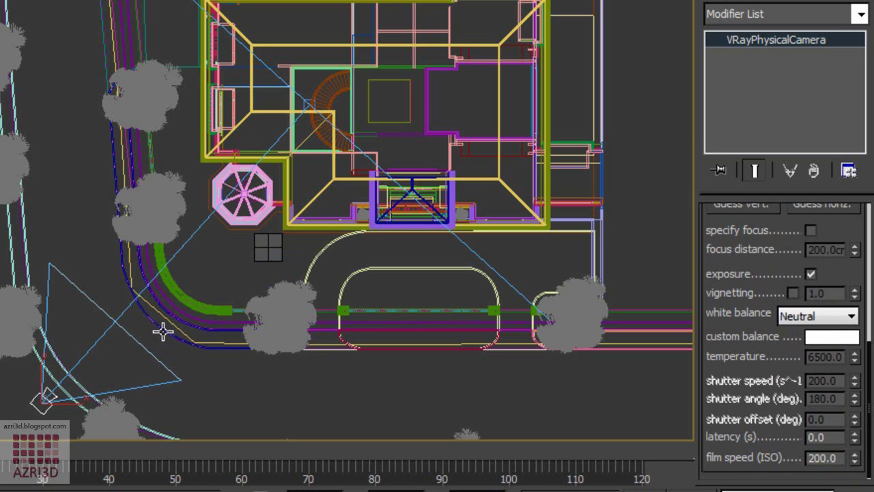
left_click(309, 103)
left_click(305, 101)
left_click(40, 402)
key("c")
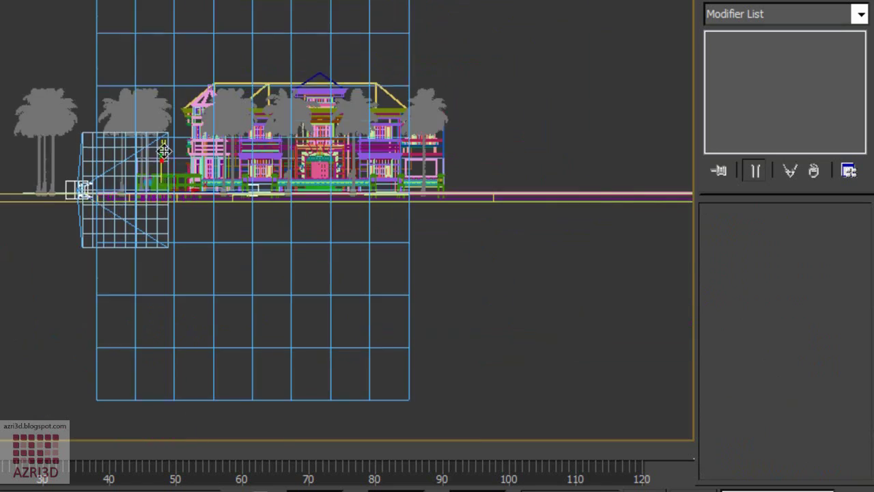
key("c")
Step: Orbit and pan the camera to frame the house's front facade with the arched entrance
left_click(849, 469)
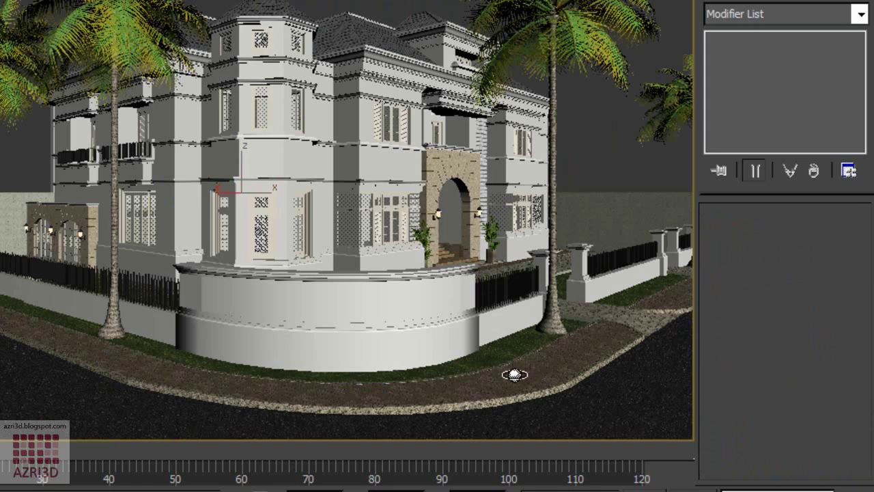
left_click_drag(486, 371, 457, 367)
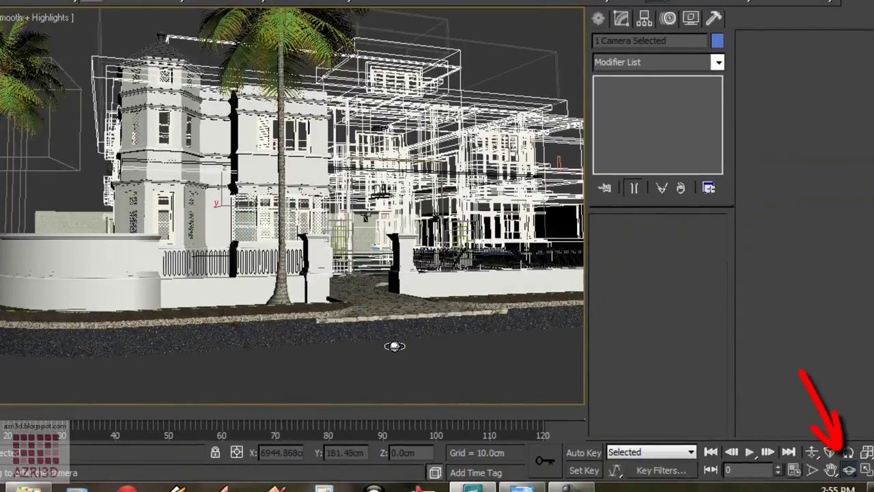
left_click_drag(395, 347, 376, 345)
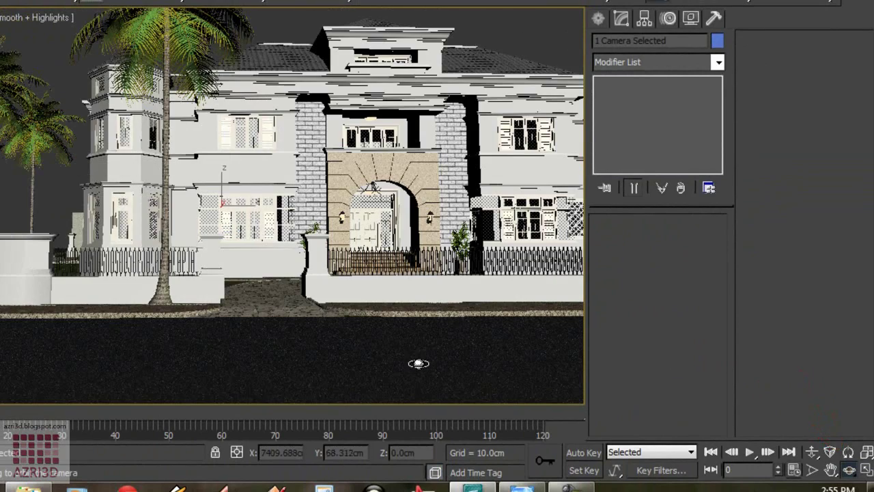
right_click(419, 366)
left_click(420, 366)
left_click(831, 469)
left_click_drag(412, 294, 344, 308)
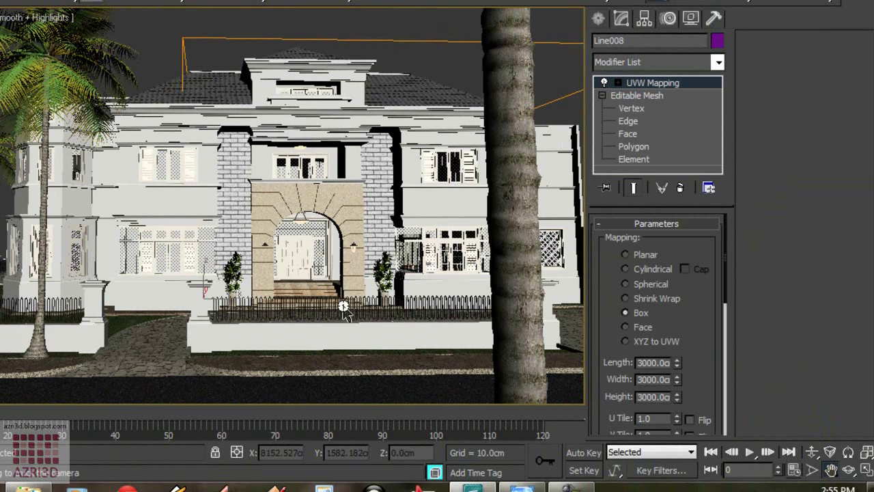
right_click(370, 32)
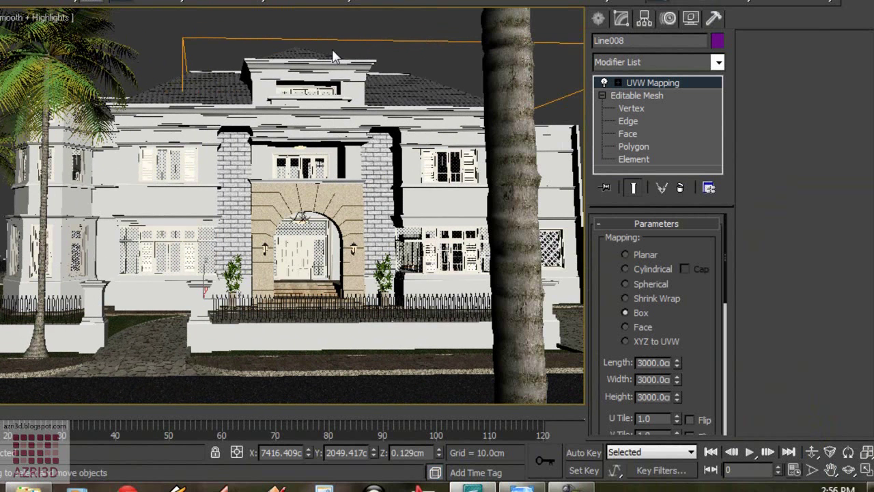
Step: Create a V-Ray sun in the top view from the road corner toward the house, without adding a VRaySky environment map
left_click(598, 19)
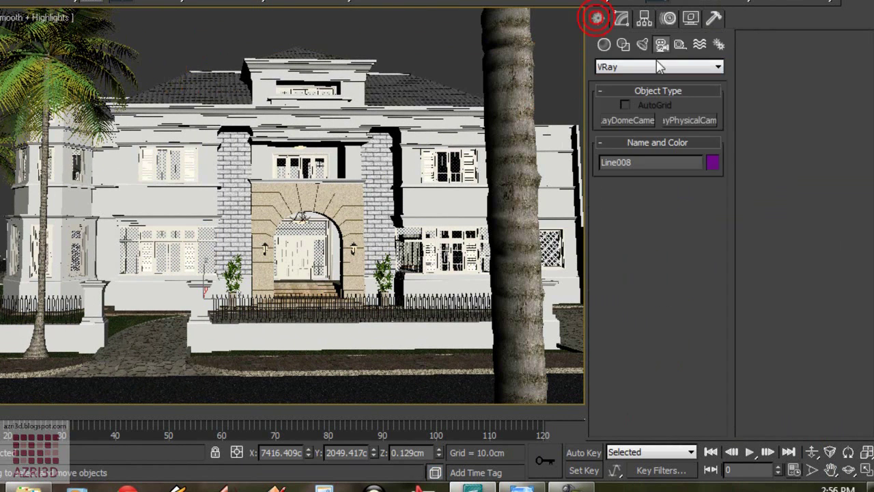
left_click(642, 45)
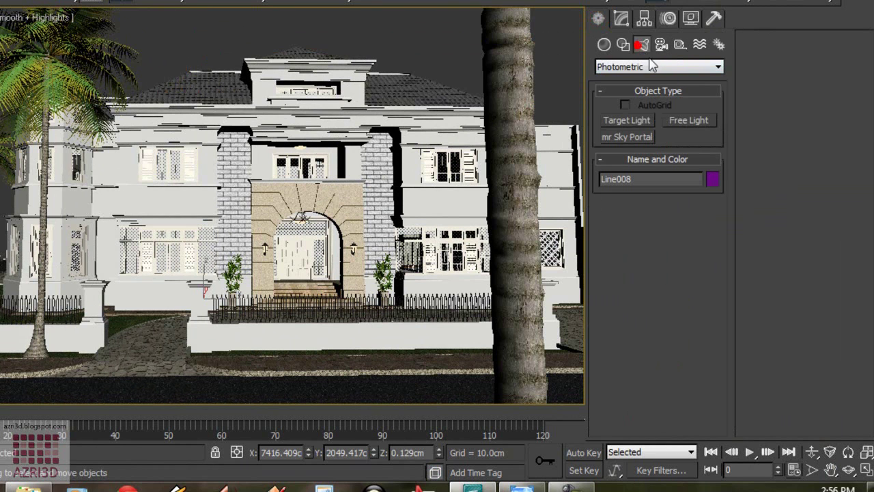
left_click(655, 66)
left_click(643, 103)
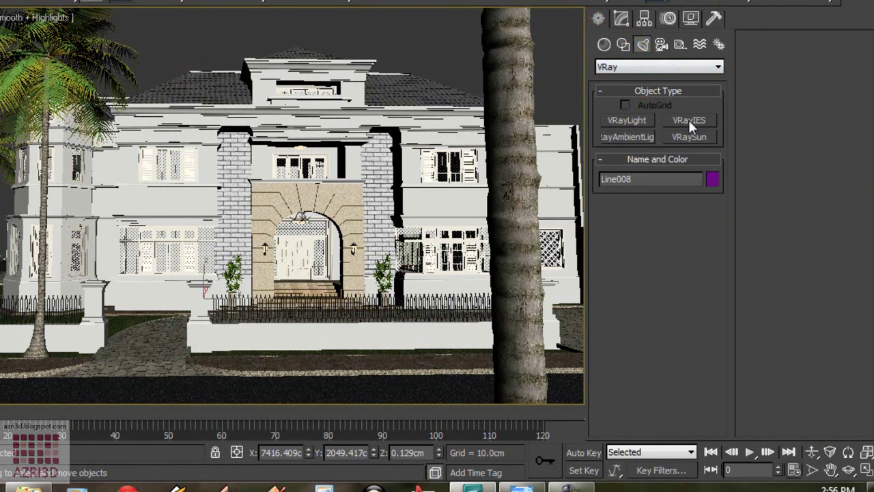
left_click(696, 139)
key("t")
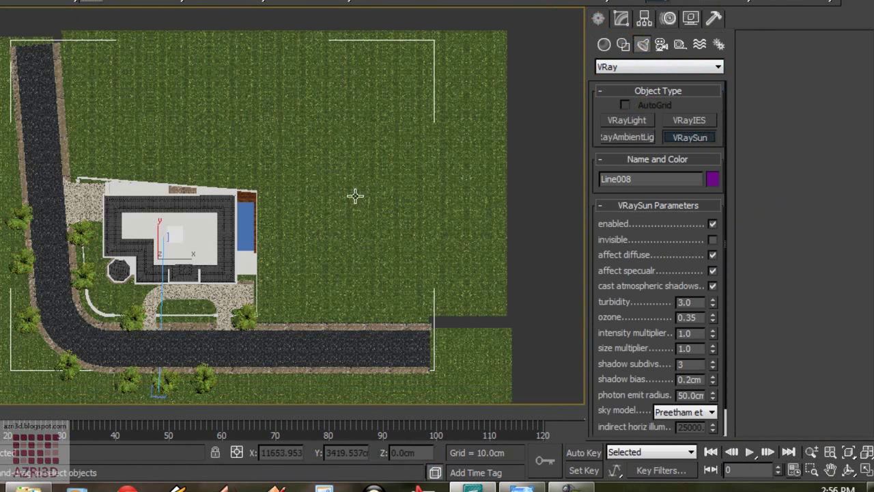
left_click(41, 363)
left_click_drag(173, 242, 182, 220)
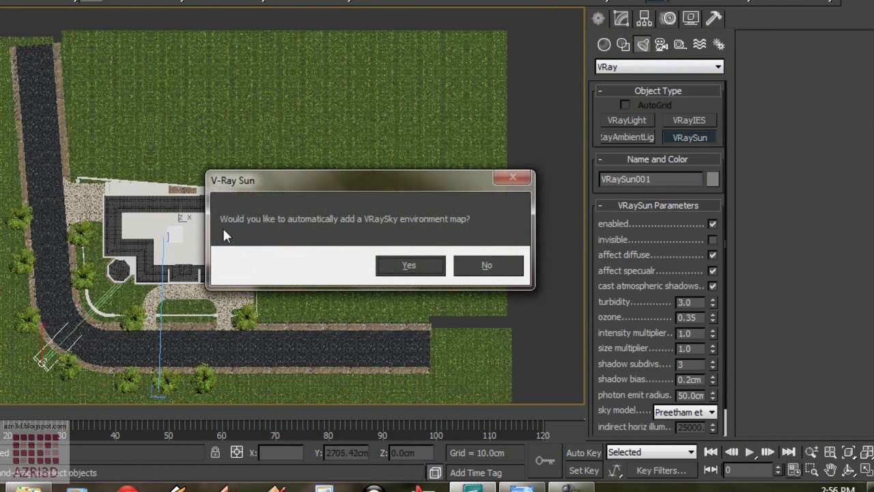
left_click(499, 271)
Step: Raise the V-Ray sun in the front view well above the palm trees and the house's roof
right_click(60, 347)
key("f")
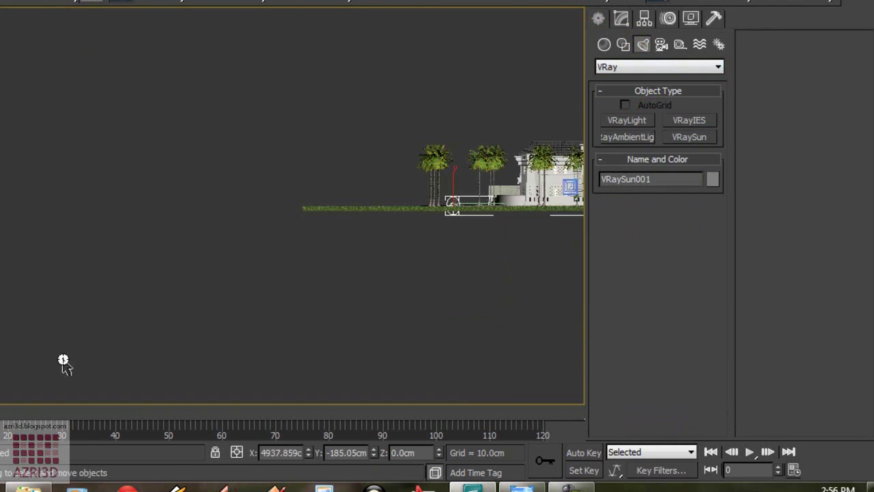
key("z")
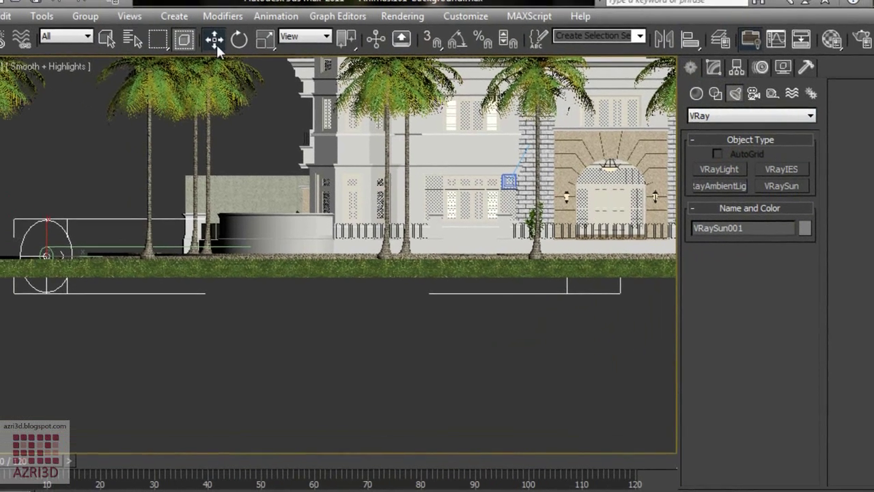
left_click(215, 41)
left_click_drag(59, 244, 125, 130)
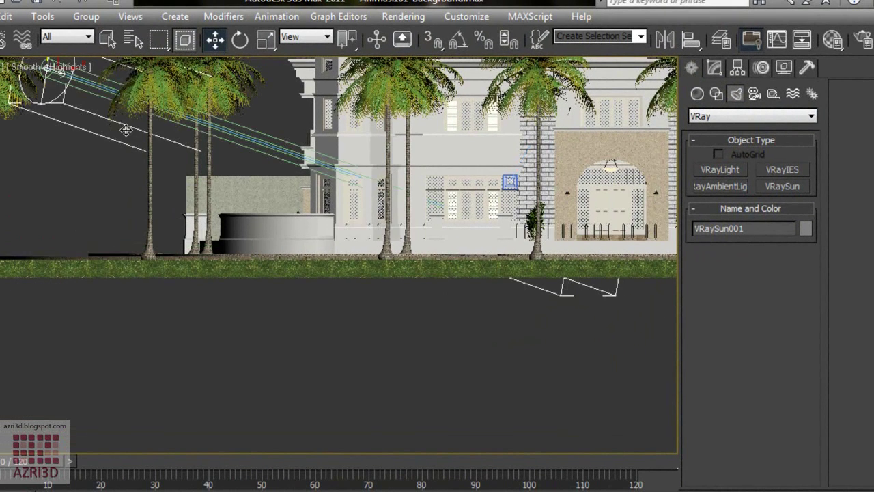
scroll(147, 309, "down", 5)
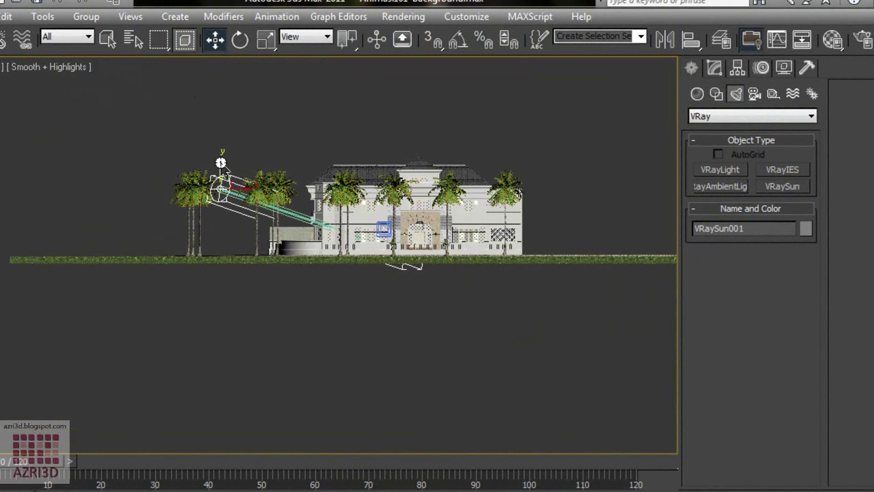
left_click_drag(221, 162, 244, 146)
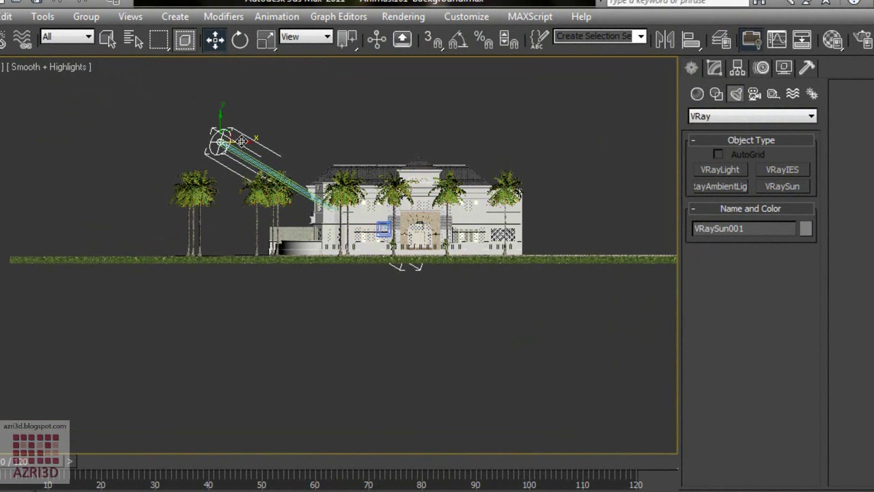
left_click_drag(220, 118, 222, 103)
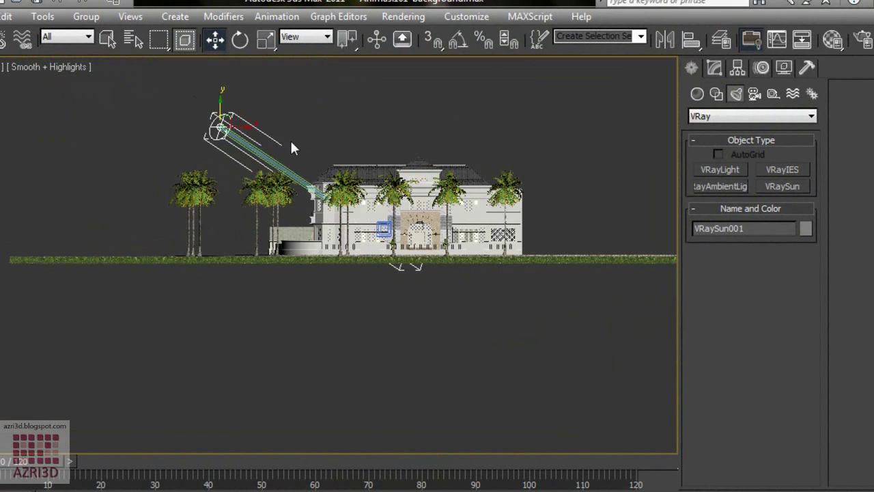
Step: Return to the camera view, make the V-Ray sun invisible, and set its ozone to 1.0 and turbidity to 2.0
key("c")
left_click(715, 67)
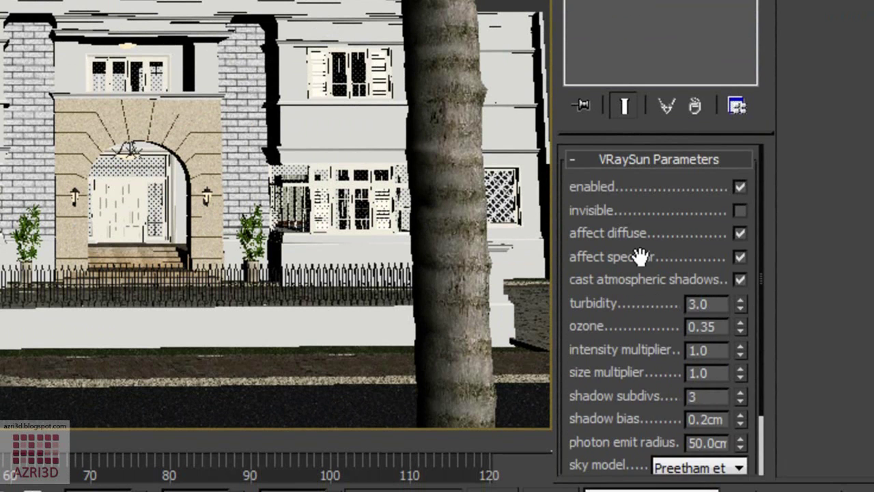
left_click_drag(640, 257, 677, 191)
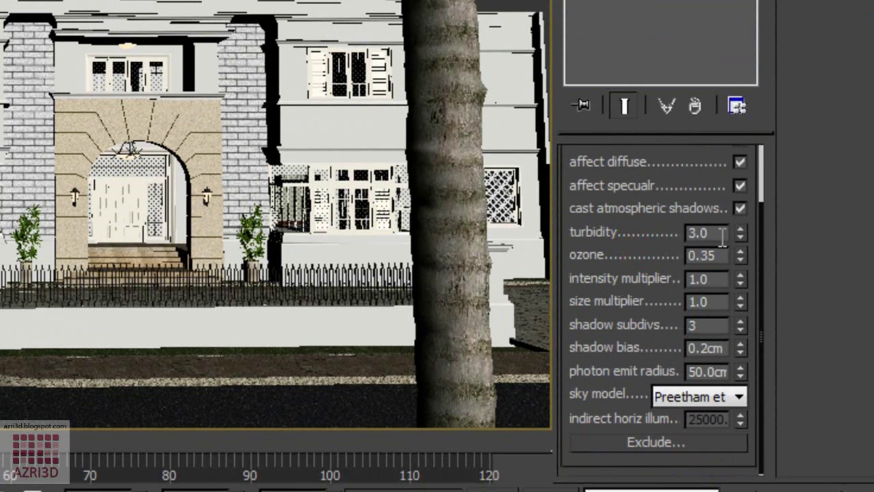
scroll(722, 234, "up", 3)
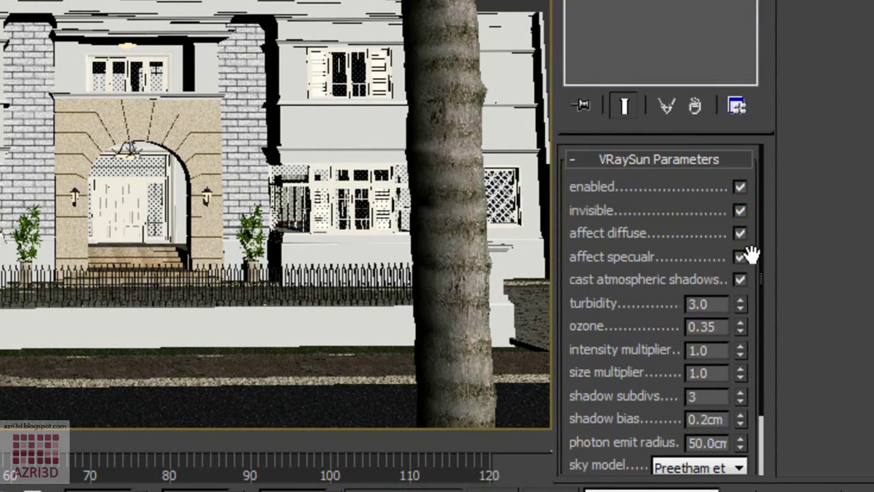
scroll(748, 254, "down", 3)
left_click_drag(726, 257, 694, 271)
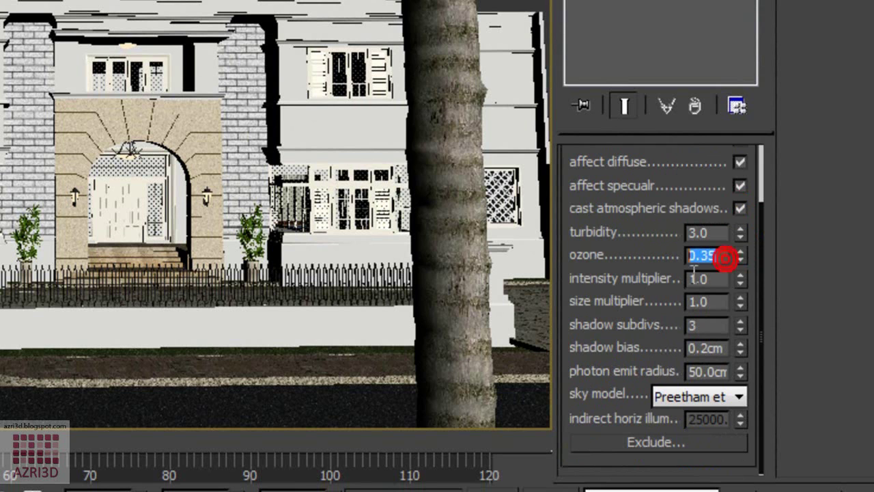
type("1")
key("Return")
left_click_drag(723, 232, 692, 235)
type("2")
left_click(715, 277)
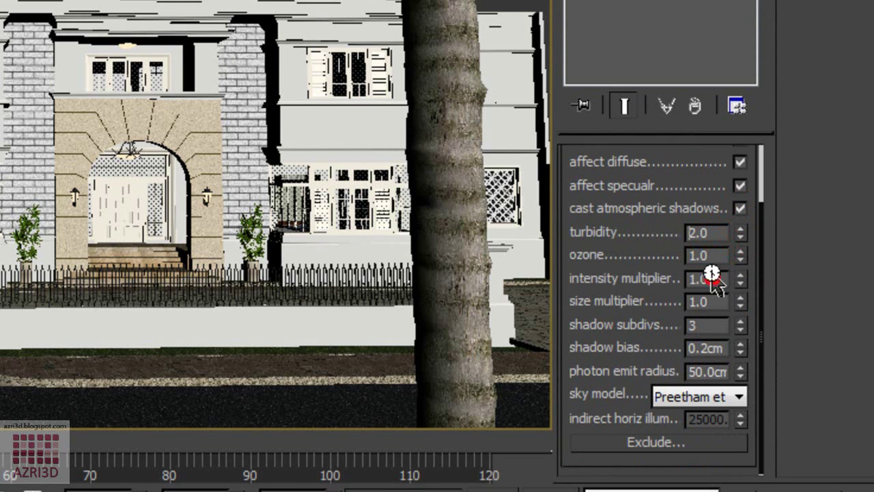
Step: Set the V-Ray sun's intensity multiplier to 0.03 and its size multiplier to 3
left_click_drag(717, 278, 690, 279)
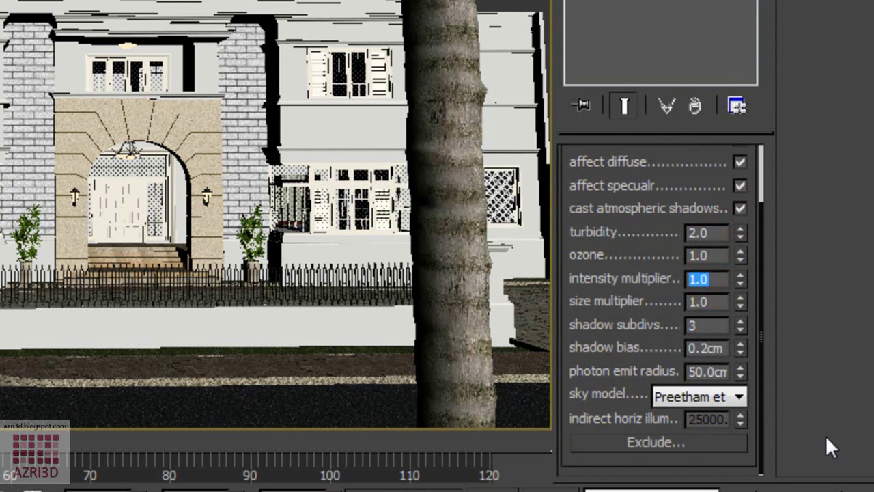
type("0.03")
left_click_drag(724, 307, 646, 307)
type("3")
key("Tab")
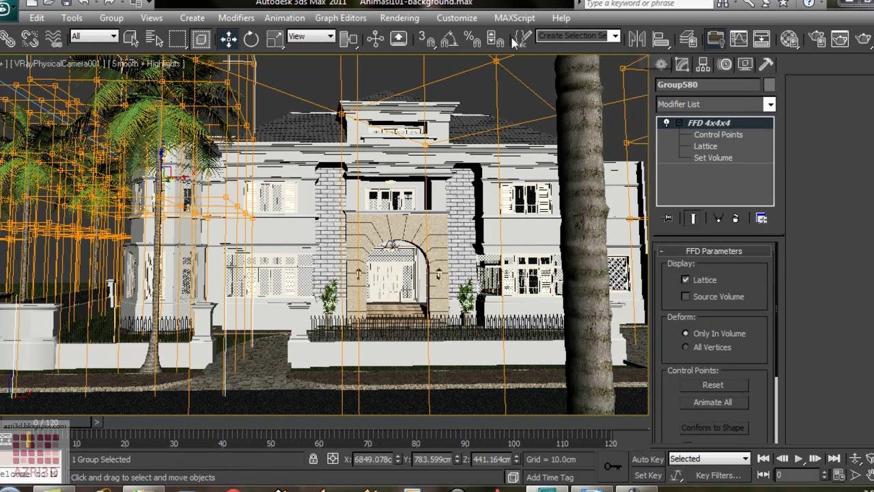
Step: Hide the TREE layer in the layer manager
left_click(688, 39)
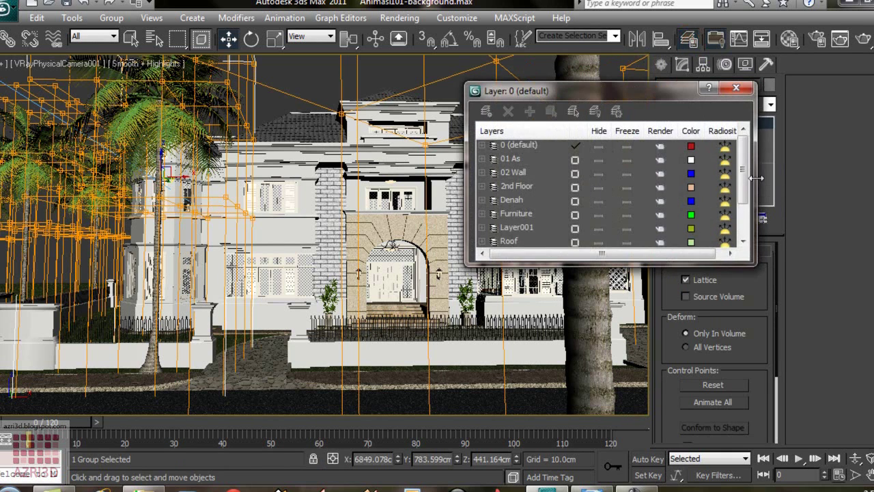
left_click_drag(743, 149, 743, 183)
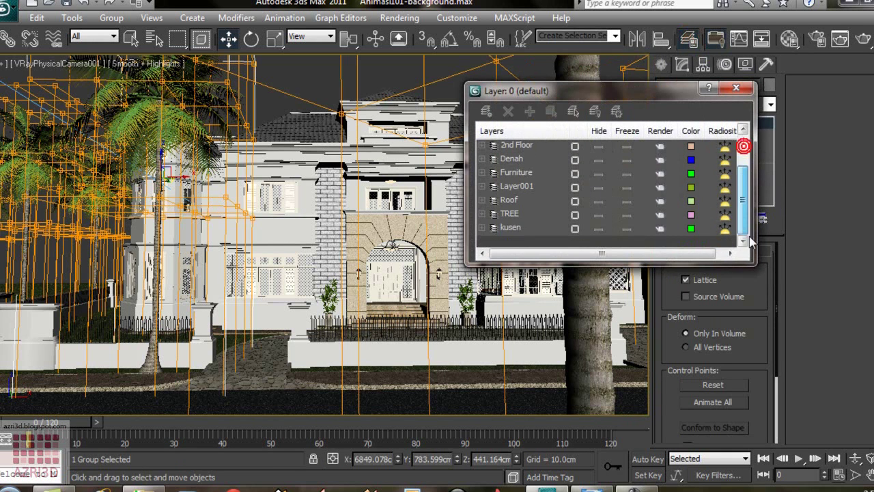
left_click(599, 213)
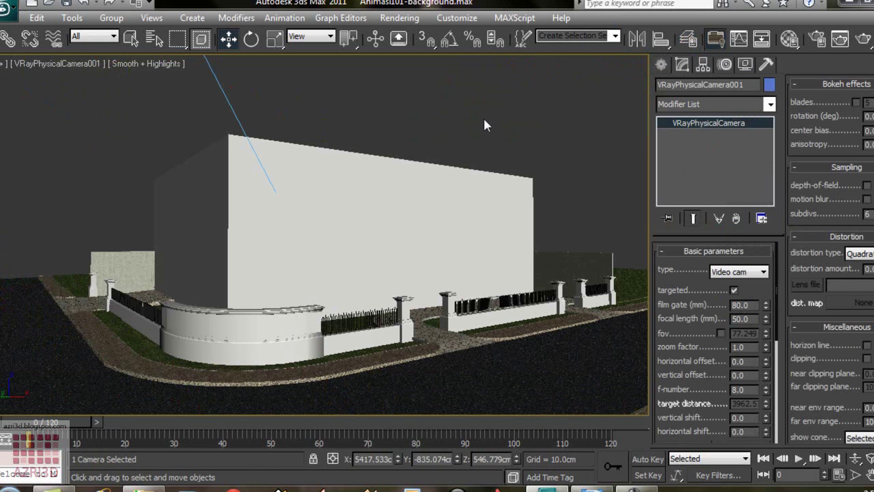
Step: Load the bitmap Free-Texture-Sky Panorama Background.jpg as the scene's environment map
left_click(395, 22)
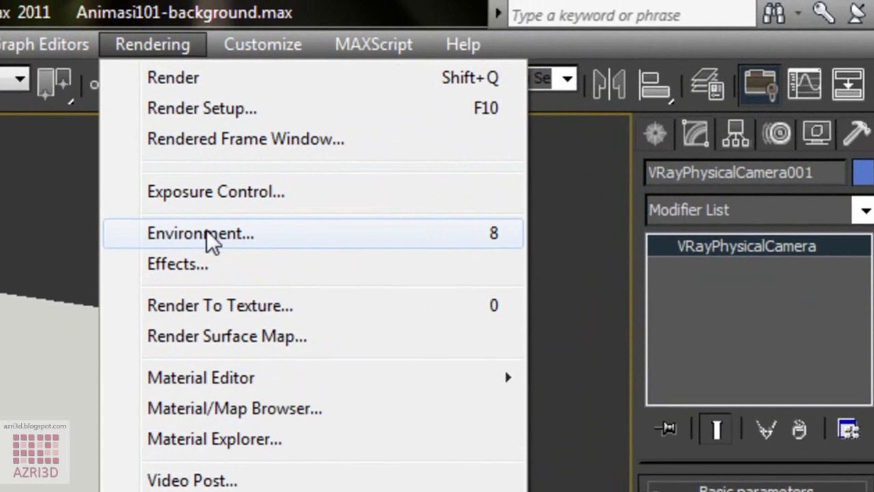
left_click(212, 236)
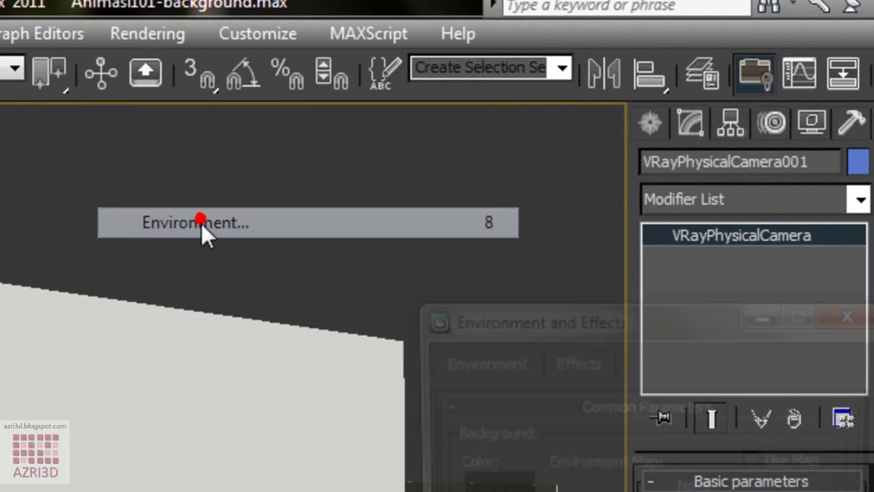
left_click(562, 20)
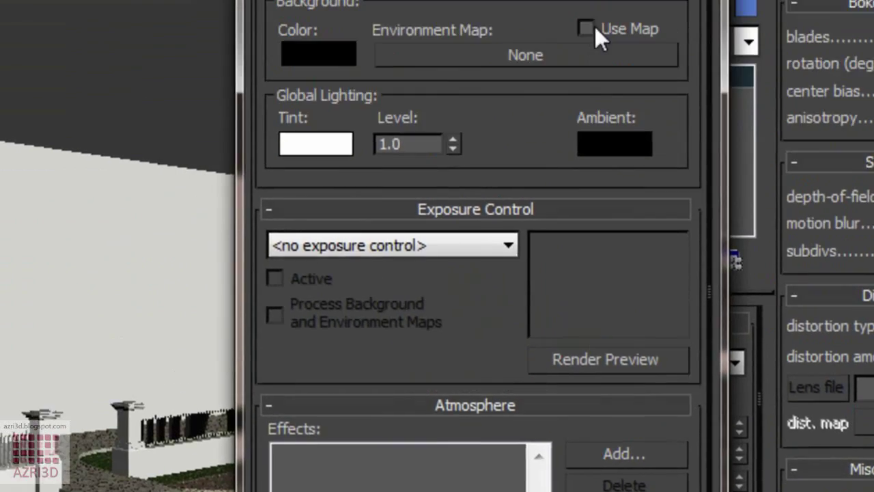
left_click(612, 162)
left_click(607, 189)
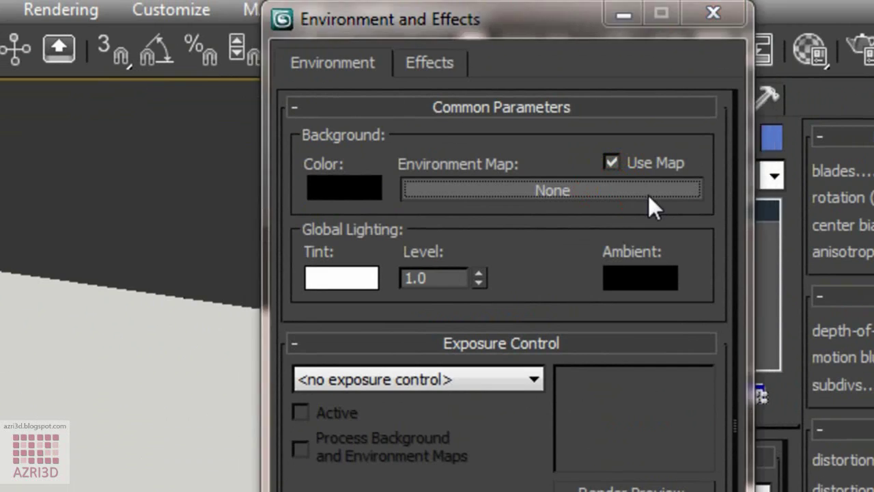
key("Return")
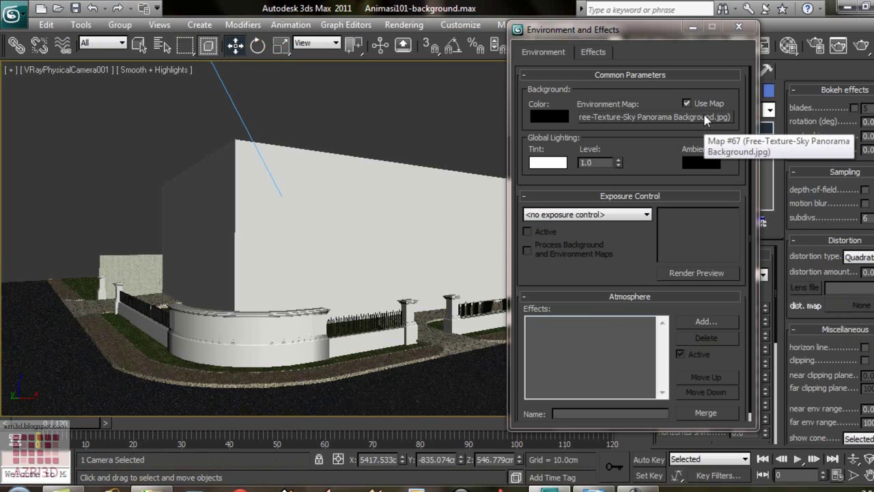
Step: Switch to Windows Photo Viewer and look through the sky panorama pictures
left_click(594, 487)
left_click(504, 469)
left_click(503, 468)
left_click(504, 468)
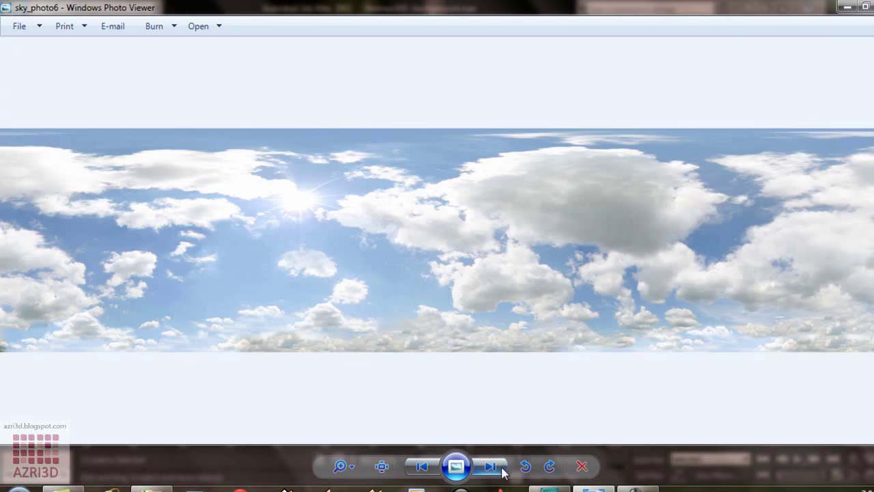
left_click(503, 468)
left_click(504, 469)
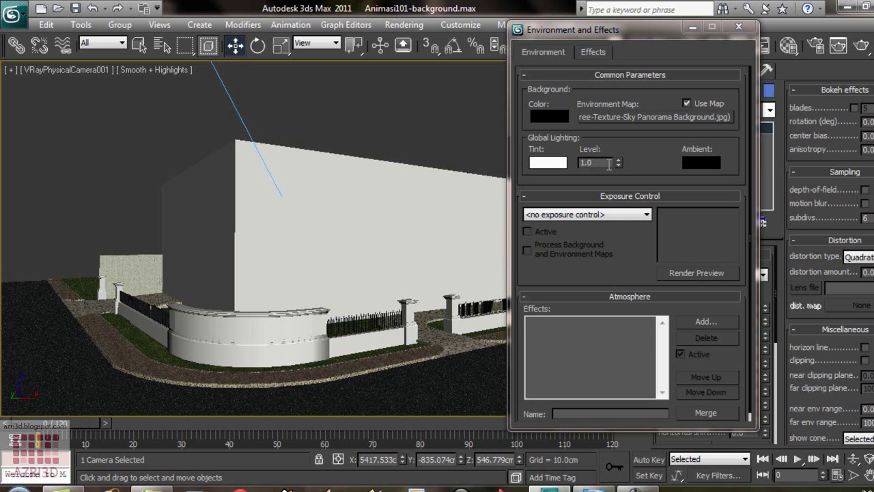
Step: Copy the environment map as an instance into the first Material Editor slot and put the editor away
key("m")
left_click_drag(642, 116, 232, 132)
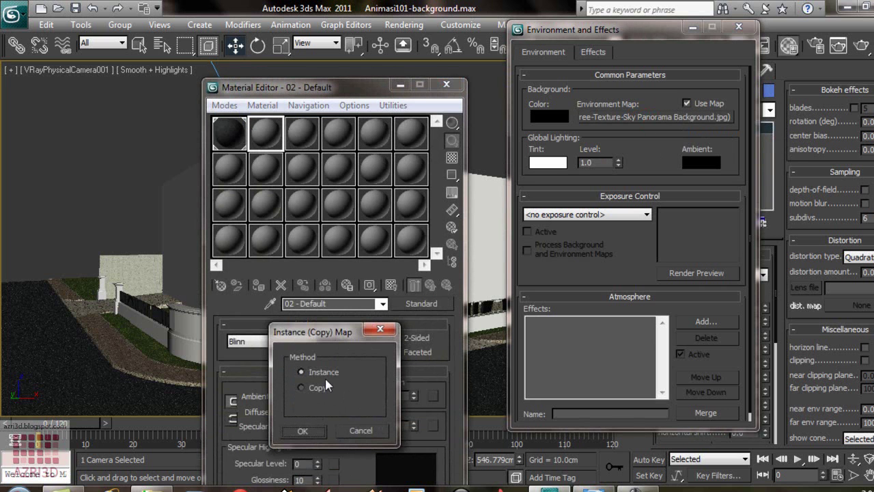
left_click(303, 431)
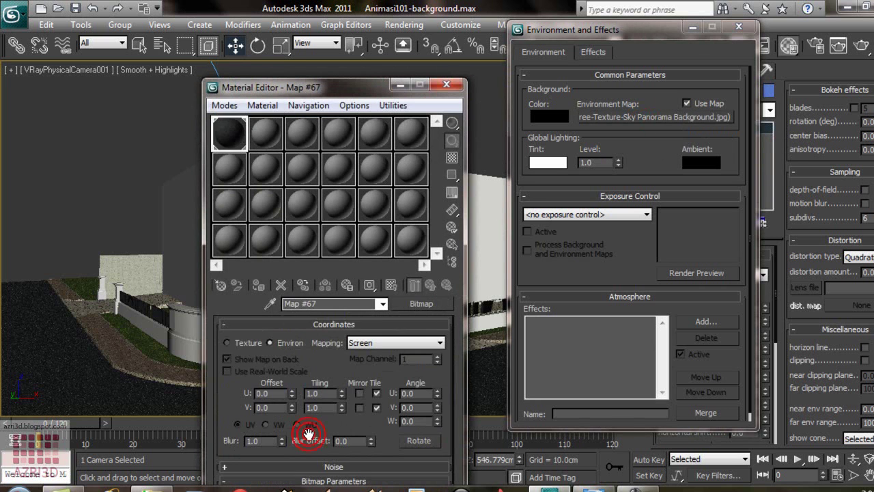
left_click_drag(365, 88, 674, 31)
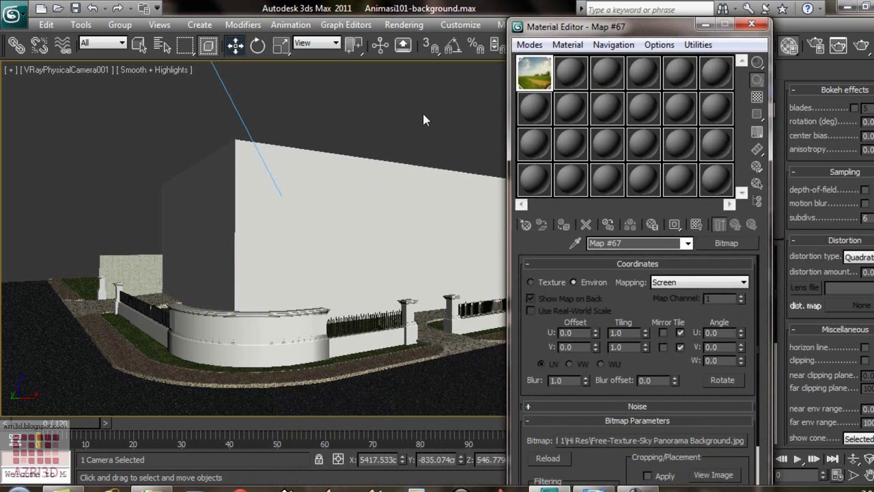
key("m")
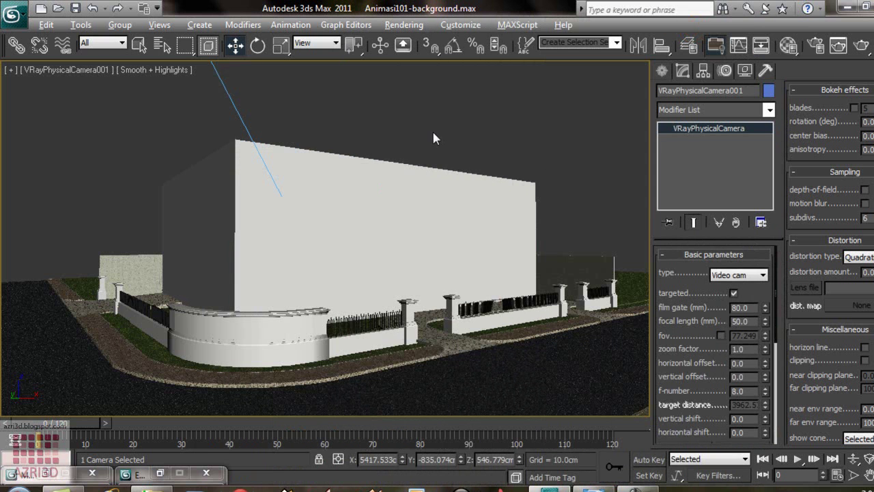
Step: Set the viewport background to use and display the environment background
key("alt+b")
left_click(482, 123)
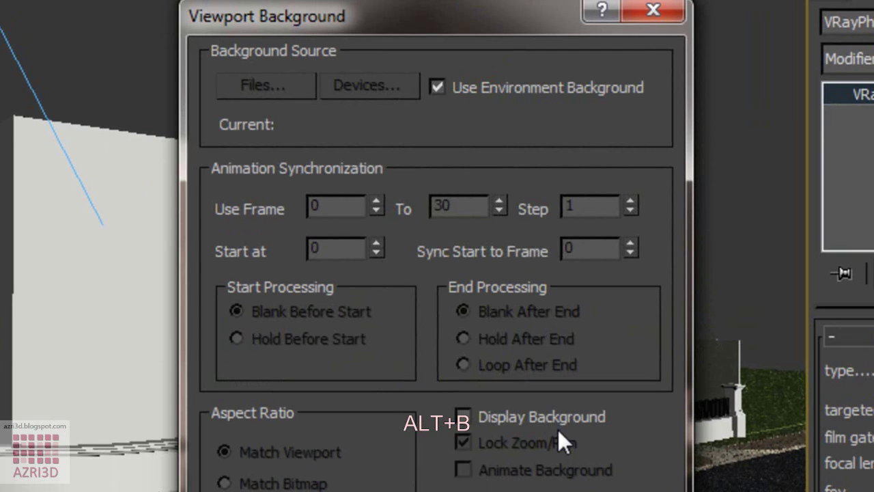
left_click(539, 410)
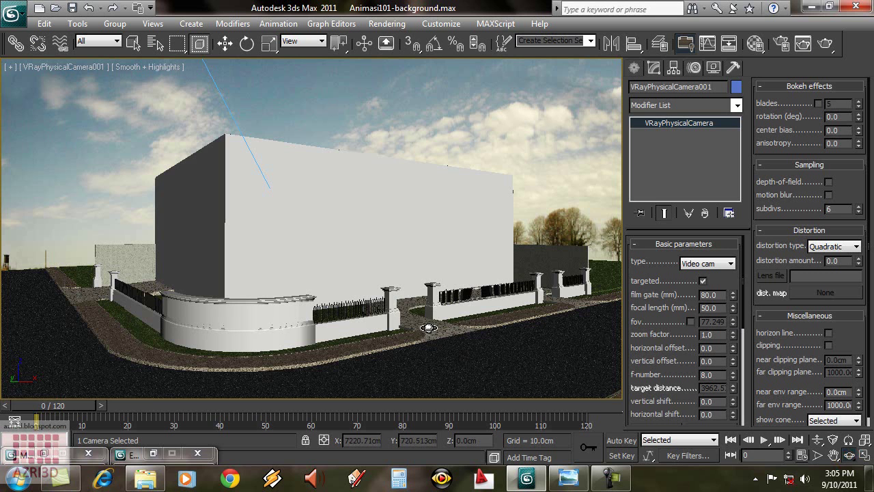
Step: Orbit the camera around the building to check how the sky background behaves in the camera view
left_click_drag(428, 328, 381, 322)
left_click_drag(321, 314, 487, 304)
left_click_drag(438, 224, 363, 298)
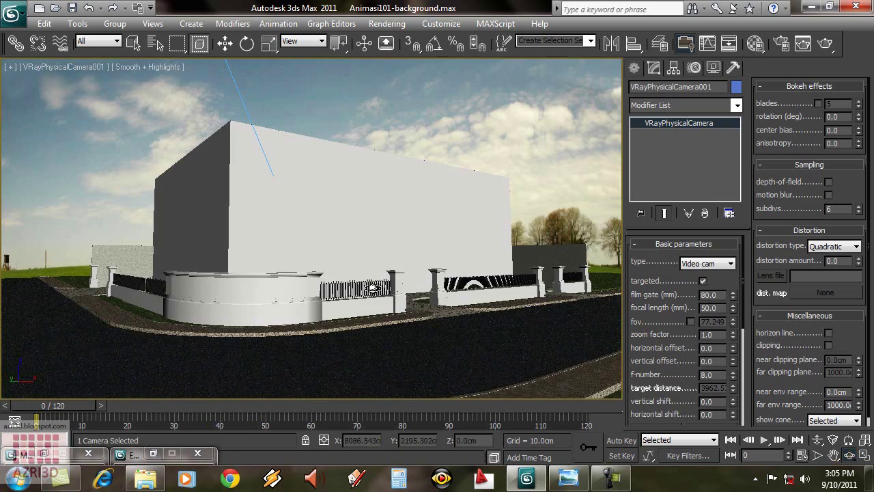
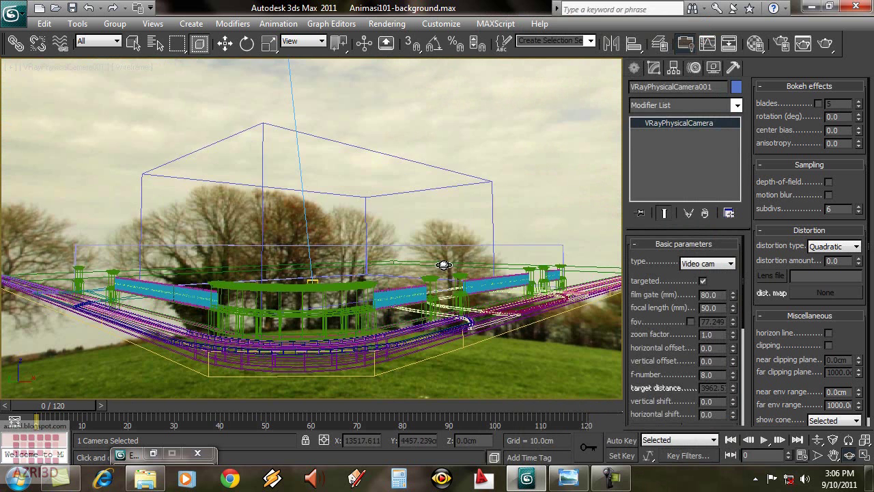
Step: Orbit the camera slightly around the building and save the scene file
left_click_drag(447, 300, 426, 307)
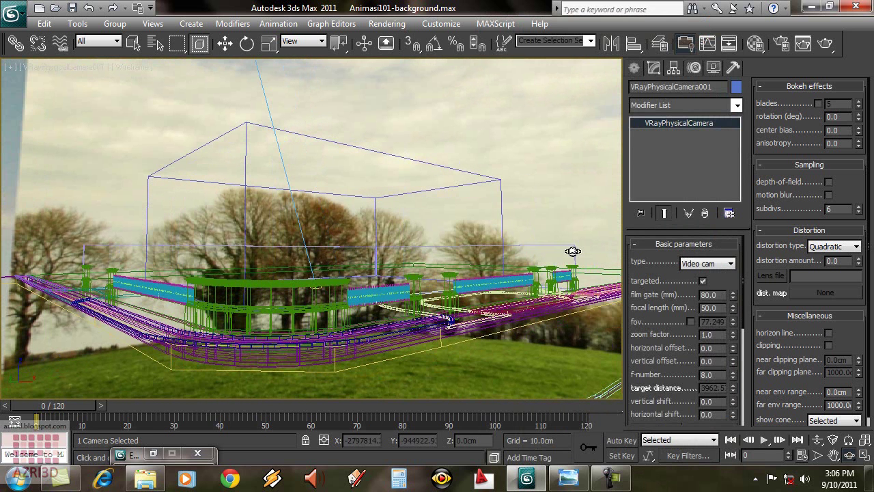
key("ctrl+s")
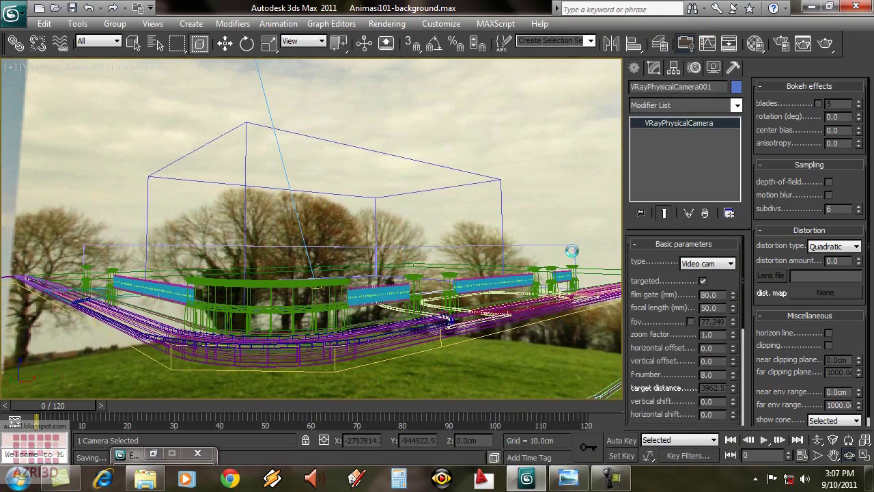
Step: Mirror the cylindrical environment bitmap in the U direction and set its V offset to 0.1
key("m")
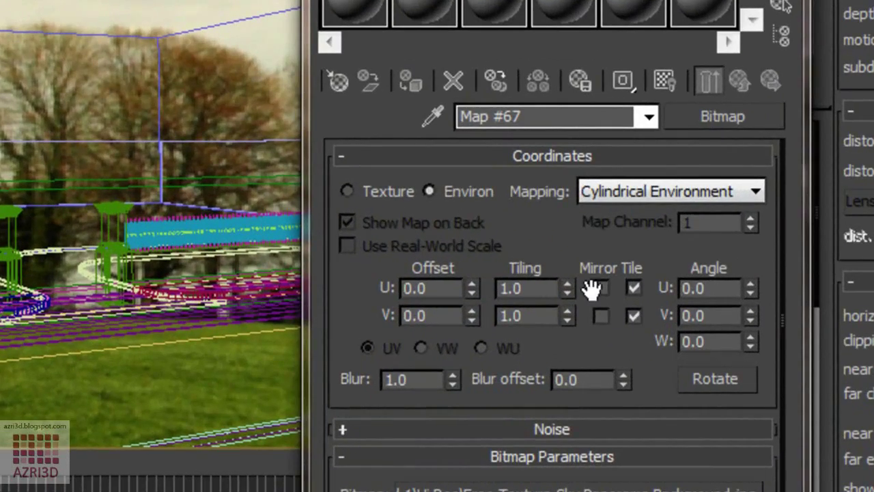
left_click(599, 289)
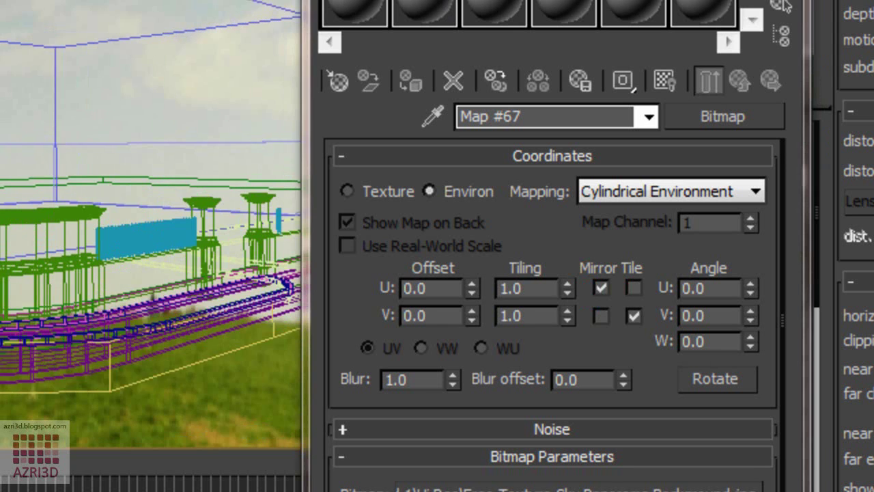
left_click_drag(472, 312, 479, 299)
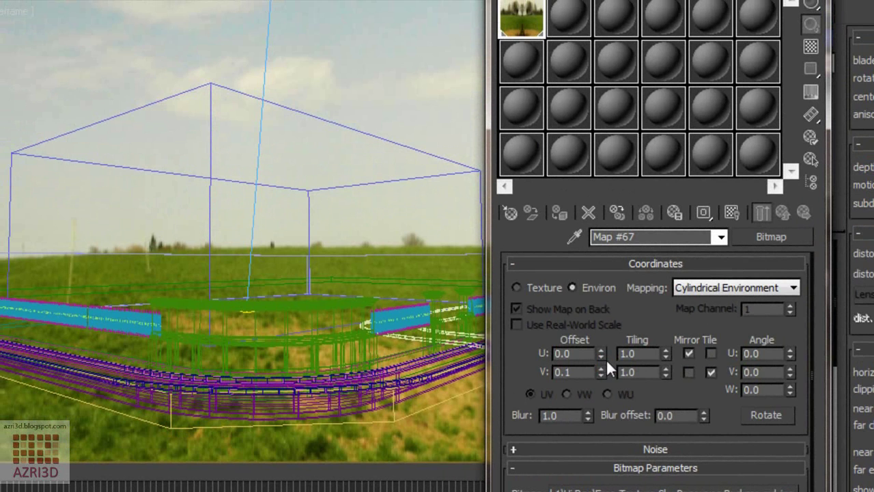
double_click(631, 372)
left_click_drag(706, 2, 866, 3)
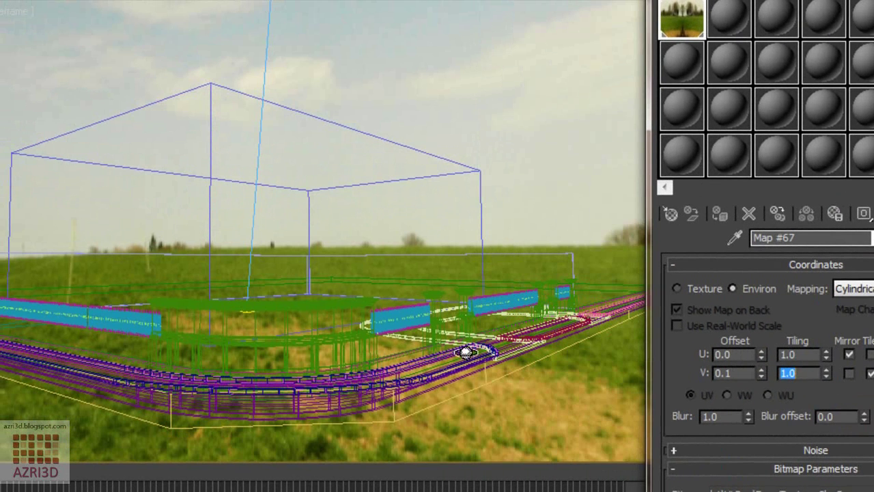
Step: Apply cropping to the sky panorama bitmap, starting the crop at U 0.02 on its left side and trimming its right side inward
left_click_drag(455, 356, 487, 358)
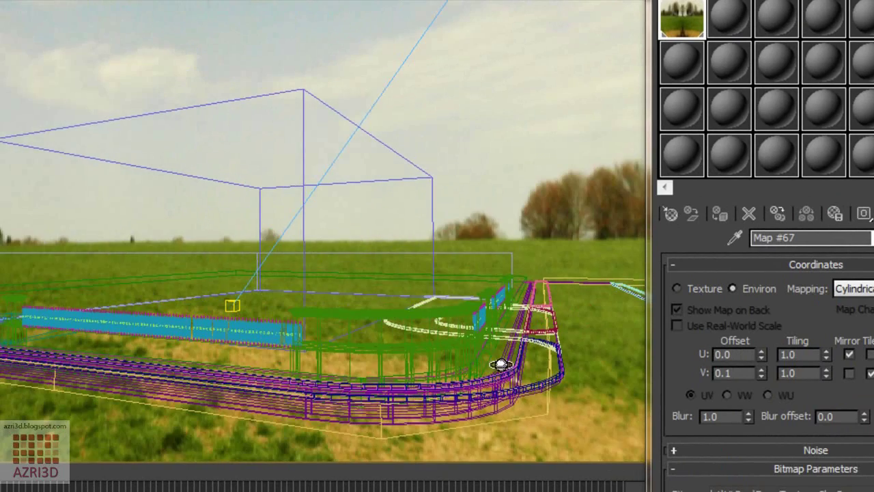
left_click_drag(360, 357, 386, 358)
middle_click_drag(386, 358, 715, 331, "alt")
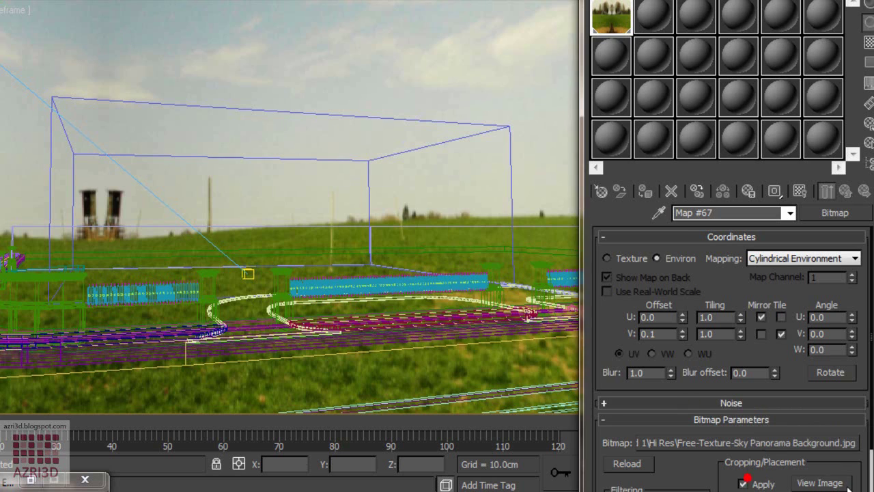
left_click(762, 483)
left_click(819, 482)
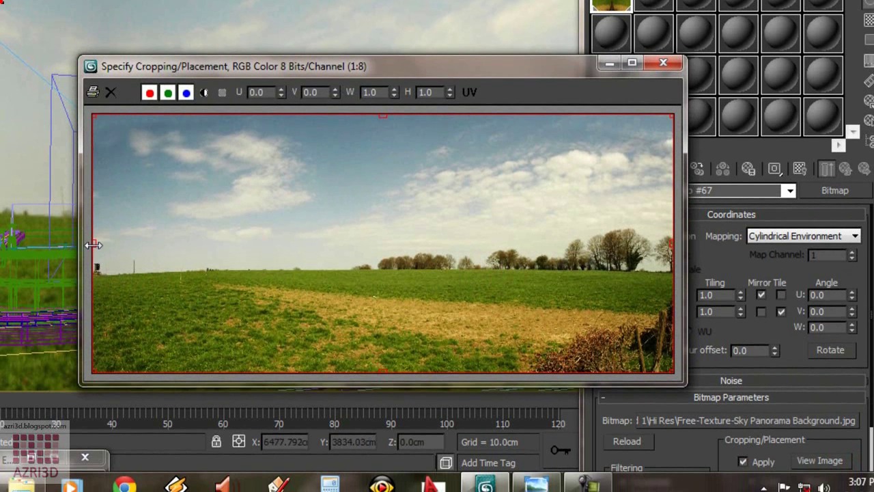
left_click_drag(95, 262, 103, 261)
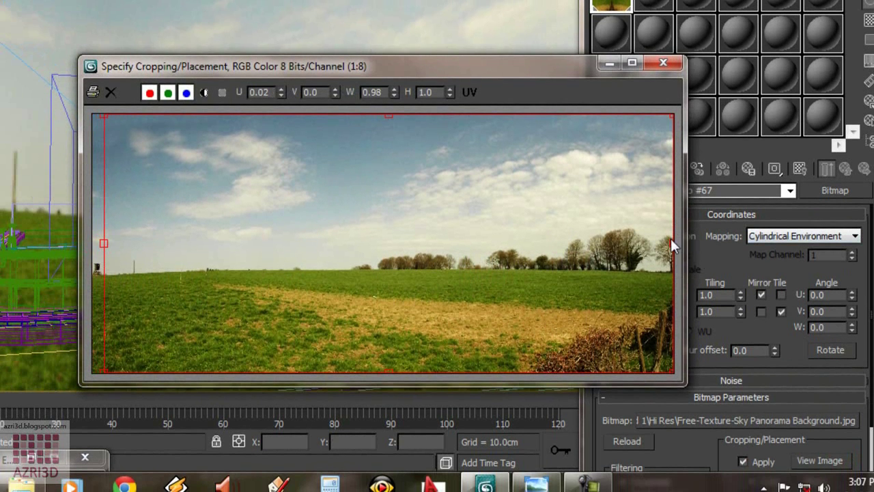
left_click_drag(675, 247, 588, 267)
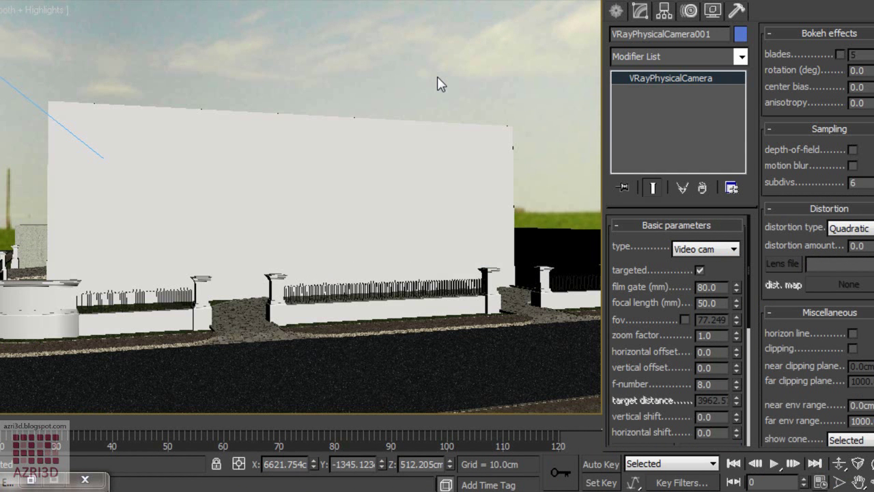
Step: Orbit and dolly the camera around the shaded building to check how the cropped sky background follows the view
left_click_drag(258, 335, 294, 334)
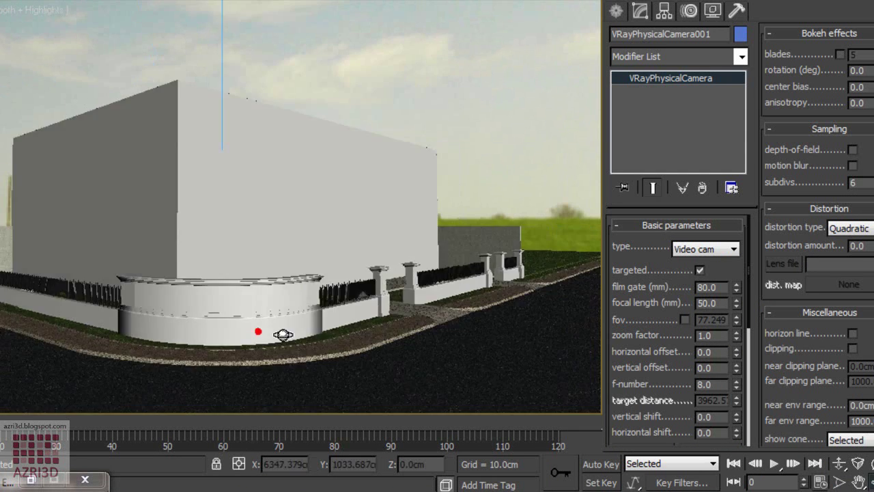
left_click_drag(324, 360, 307, 360)
middle_click_drag(307, 360, 286, 355, "alt")
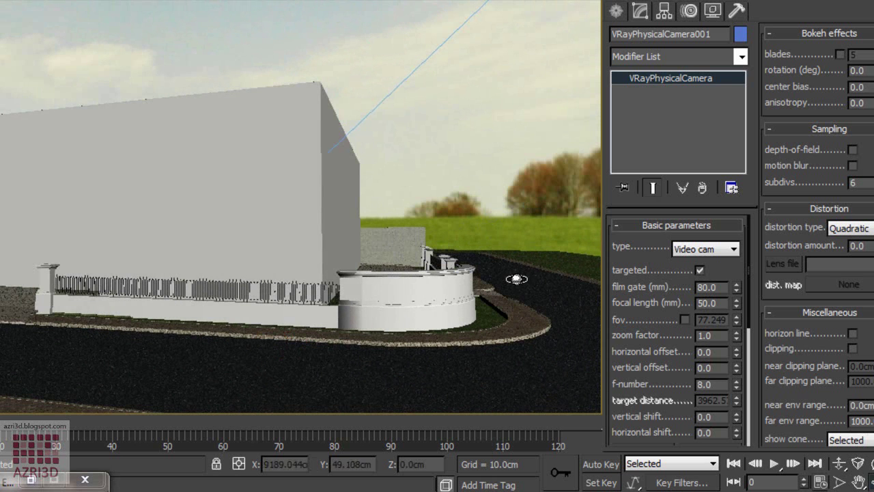
left_click(839, 463)
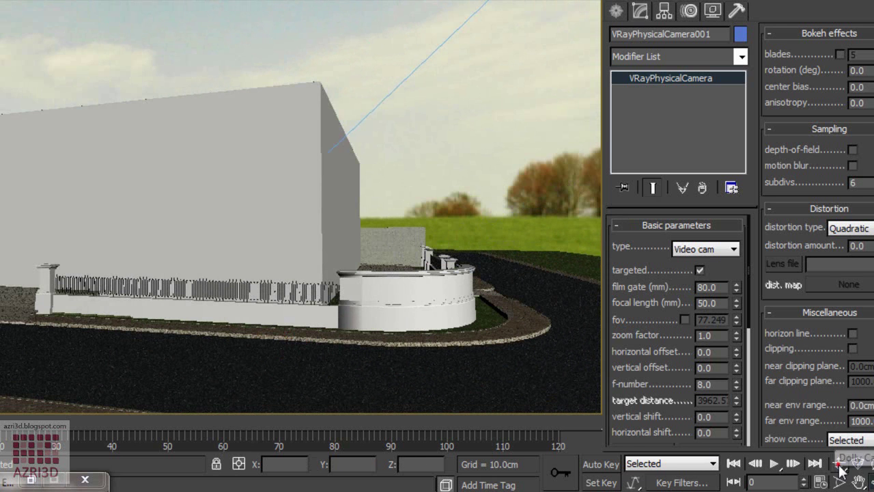
left_click_drag(544, 418, 492, 377)
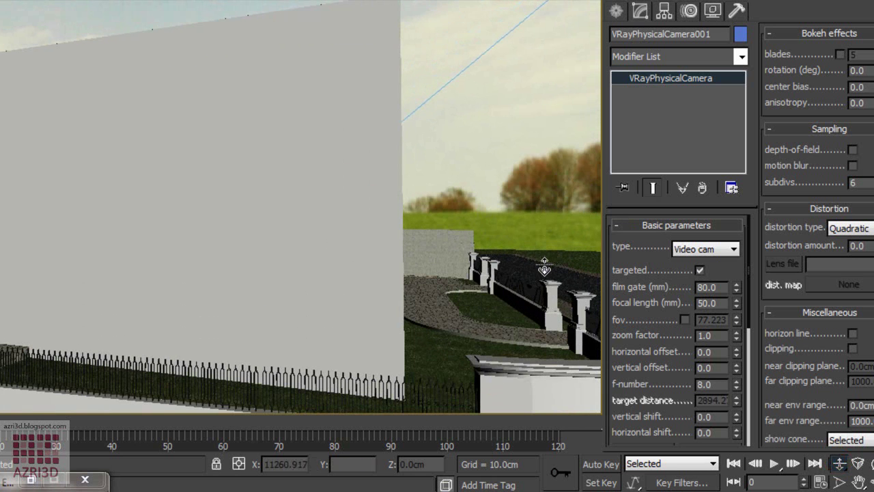
left_click_drag(527, 273, 534, 302)
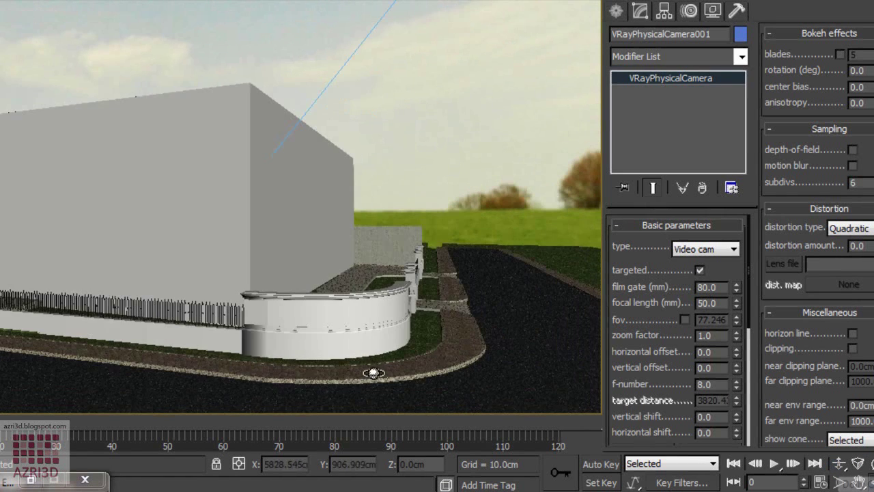
left_click_drag(365, 368, 336, 366)
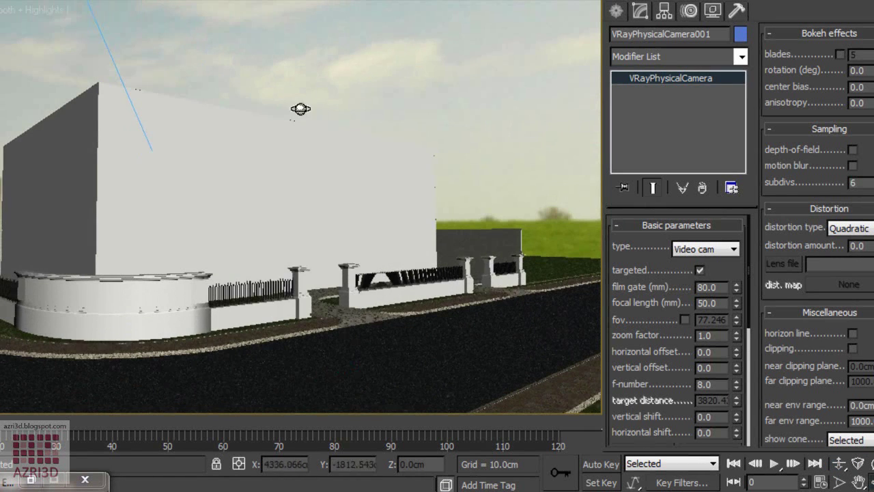
middle_click_drag(318, 273, 311, 275, "alt")
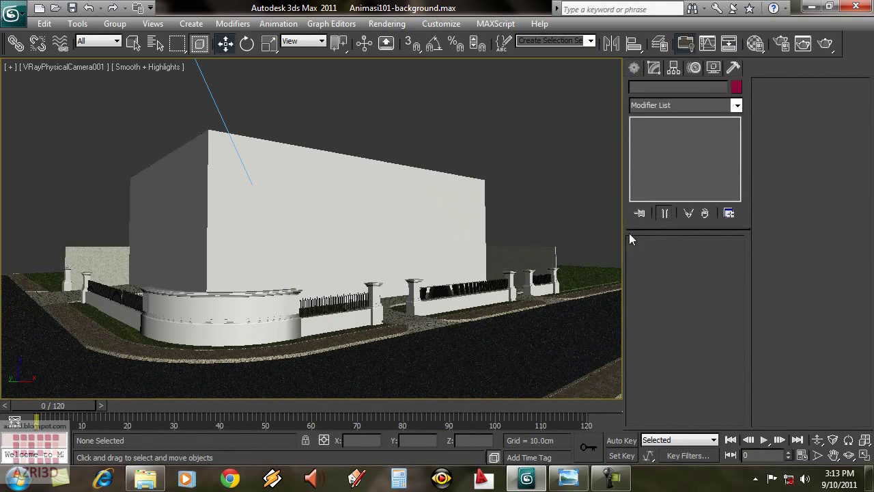
key("t")
left_click(633, 67)
key("F3")
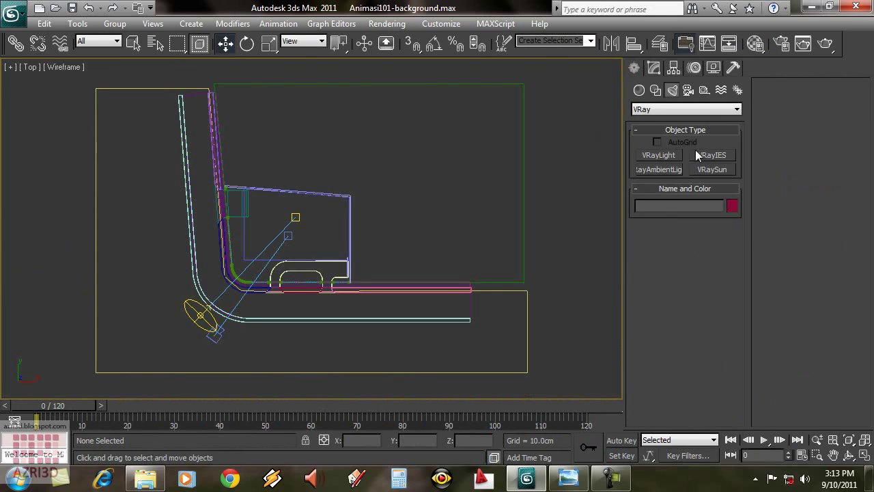
left_click(640, 90)
left_click(665, 171)
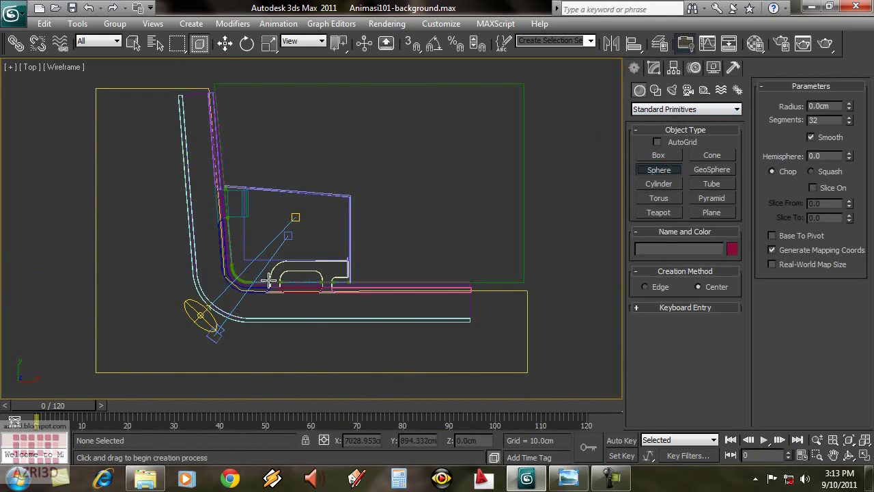
left_click_drag(270, 280, 322, 179)
key("f")
scroll(355, 185, "up", 4)
key("z")
right_click(256, 194)
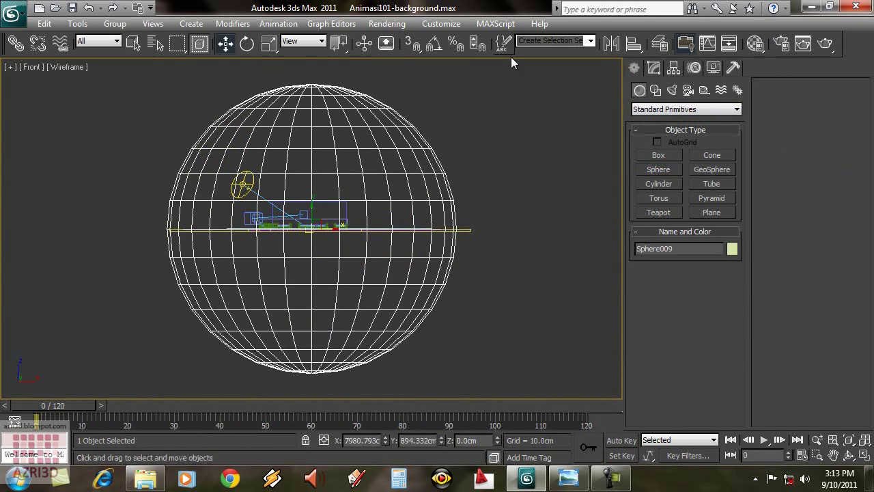
key("Delete")
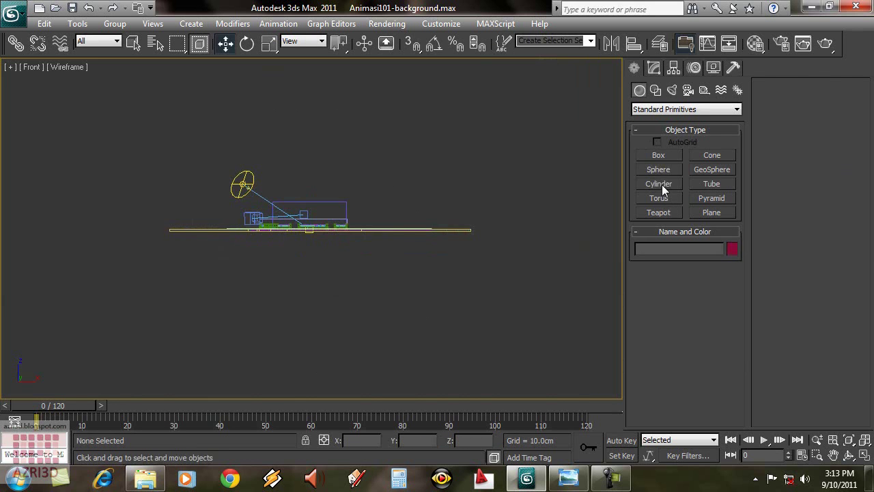
Step: Create a cylinder around the house in the top view with a radius of about 6089 cm and a height of 6000 cm
left_click(659, 184)
key("t")
left_click_drag(279, 239, 362, 66)
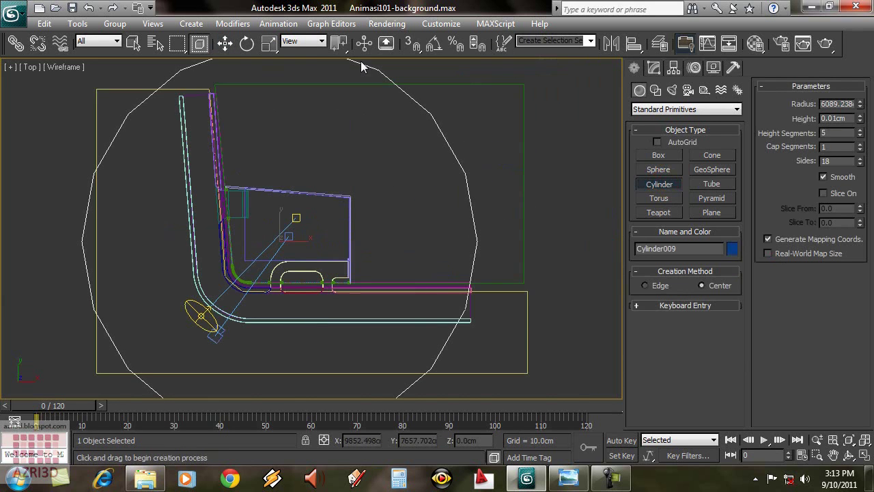
left_click(596, 145)
double_click(845, 119)
type("6000")
key("Return")
right_click(362, 168)
Step: Convert the large cylinder to an Editable Poly while viewing the scene through the camera
key("c")
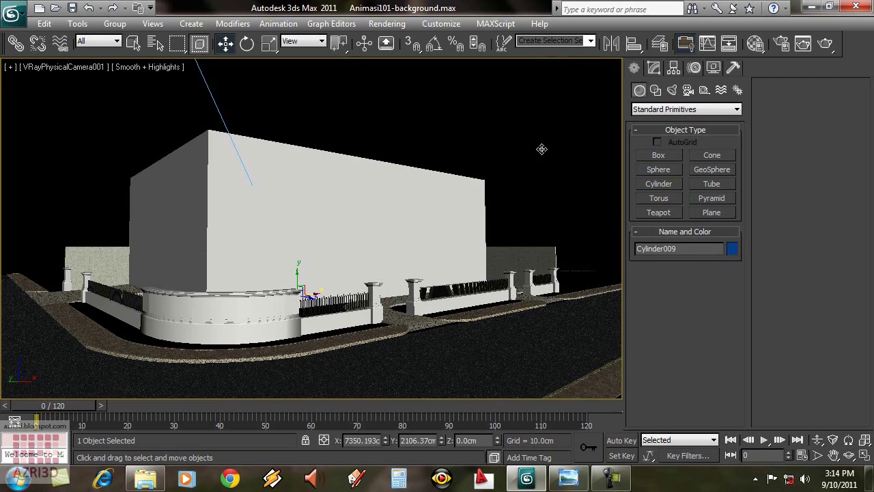
right_click(441, 121)
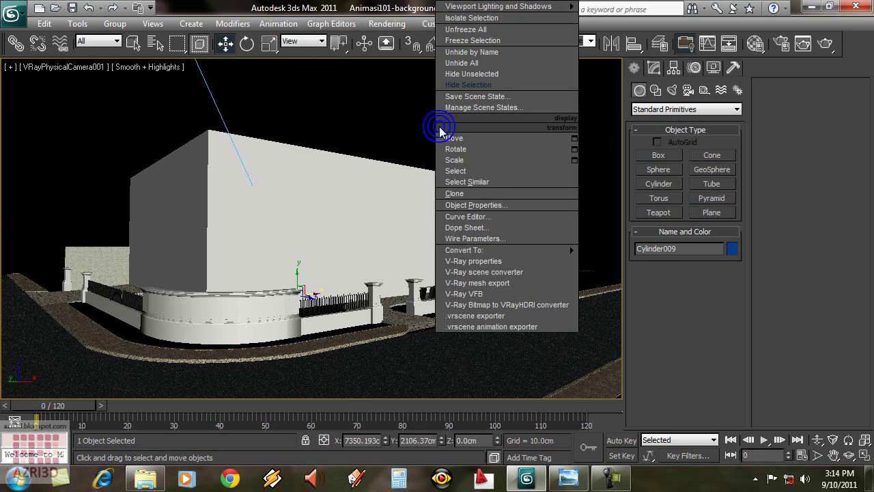
mouse_move(564, 250)
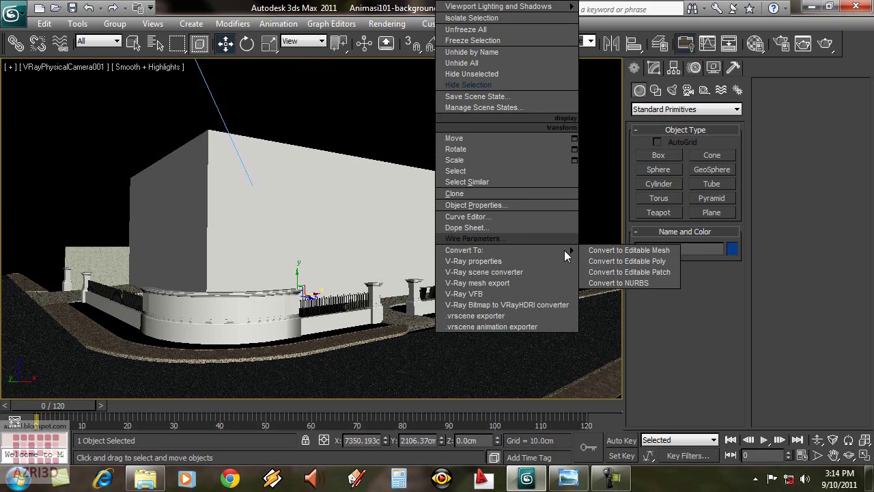
left_click(619, 262)
right_click(426, 127)
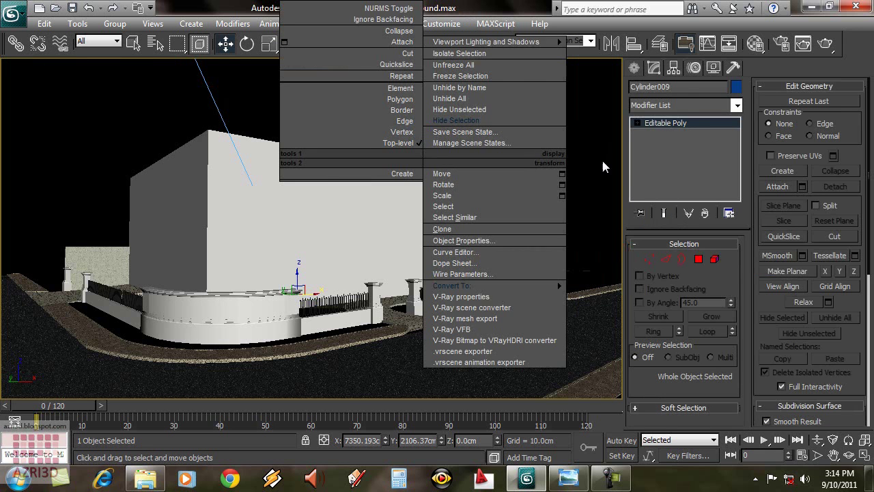
Step: Delete the top and bottom cap polygons of the cylinder, leaving only its side wall
left_click(637, 123)
left_click(663, 166)
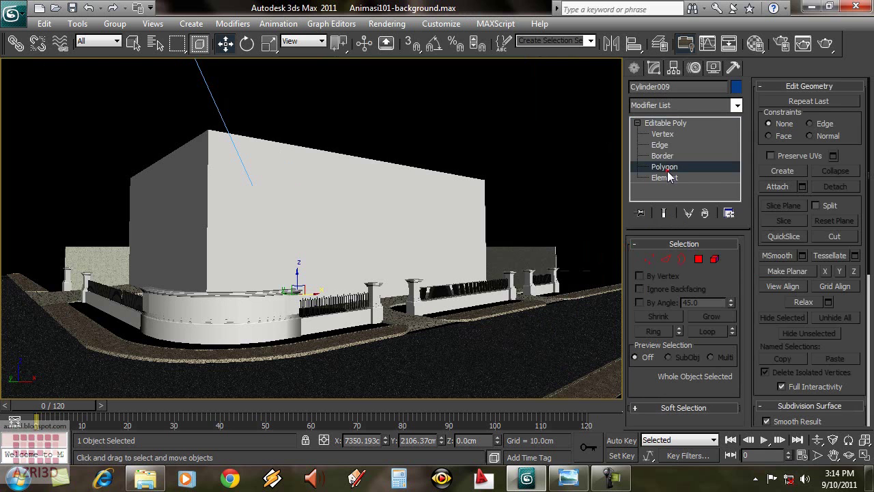
key("t")
left_click(414, 199)
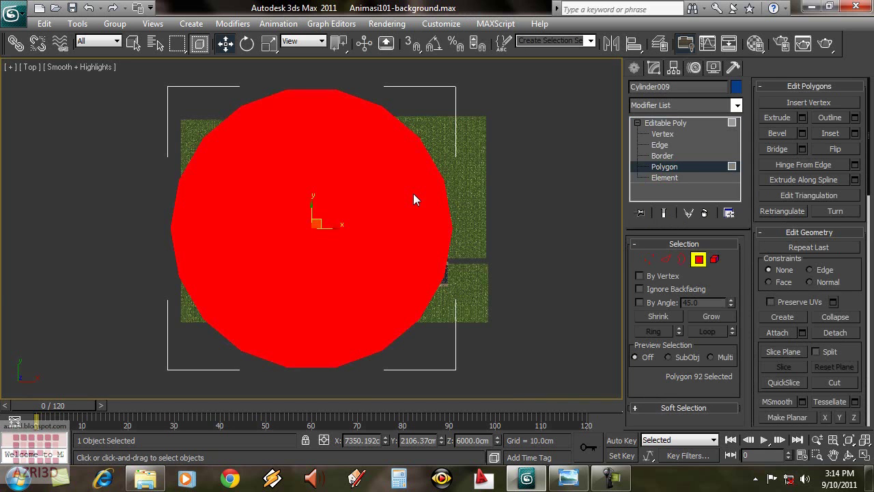
key("Delete")
left_click(416, 195)
key("Delete")
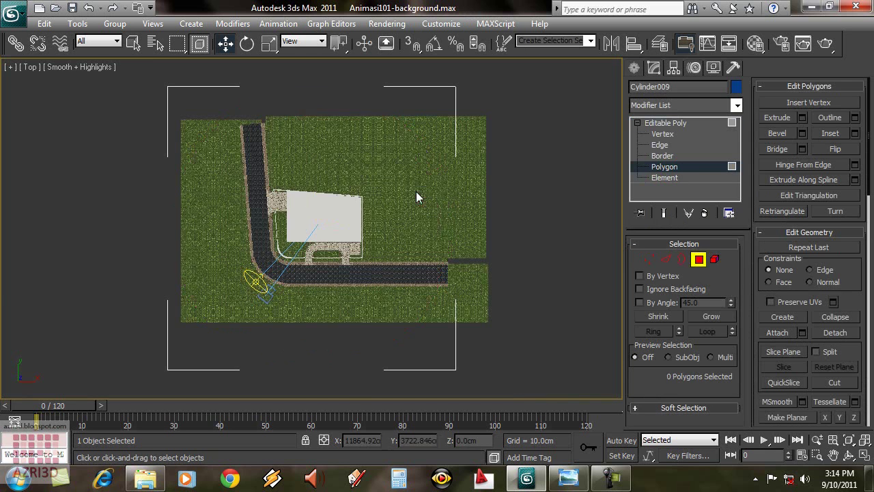
Step: Flip all remaining polygons of the cylinder in the wireframe camera view and return to the whole-object level
key("c")
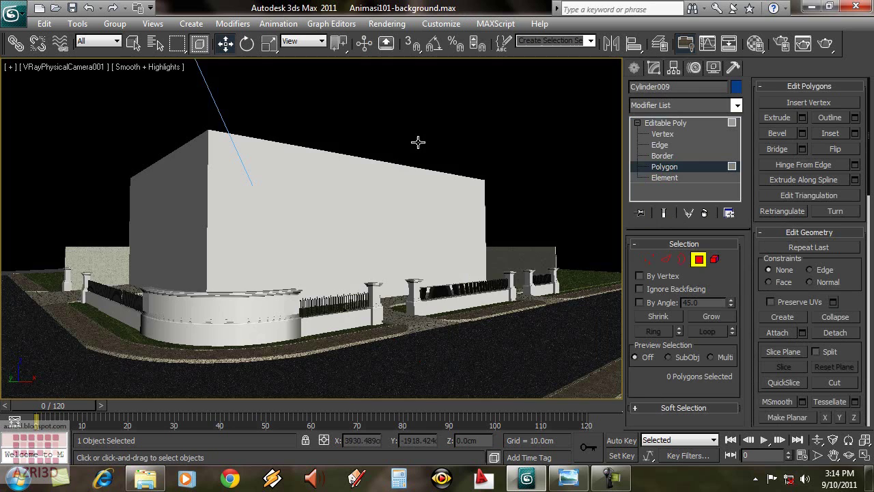
key("F3")
key("ctrl+a")
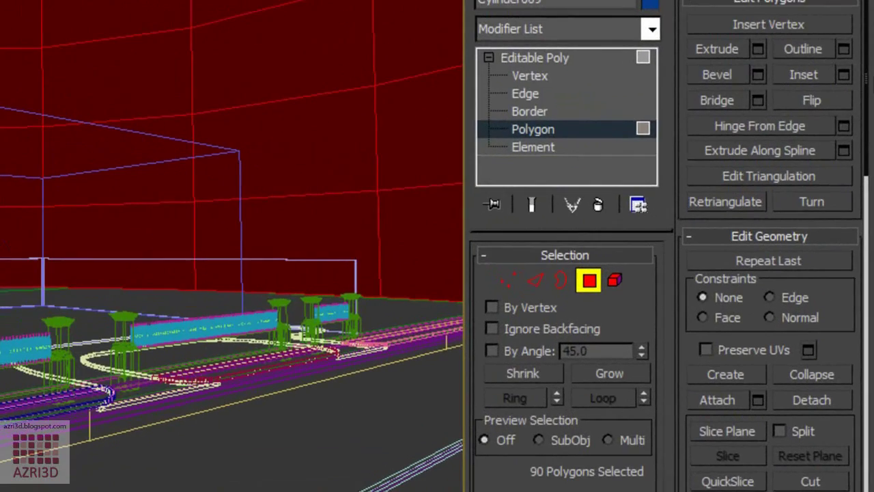
left_click(839, 93)
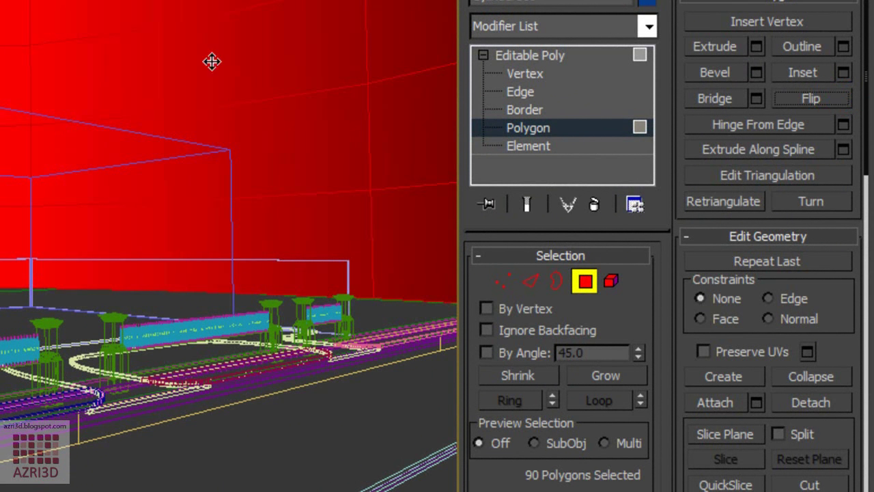
left_click(551, 55)
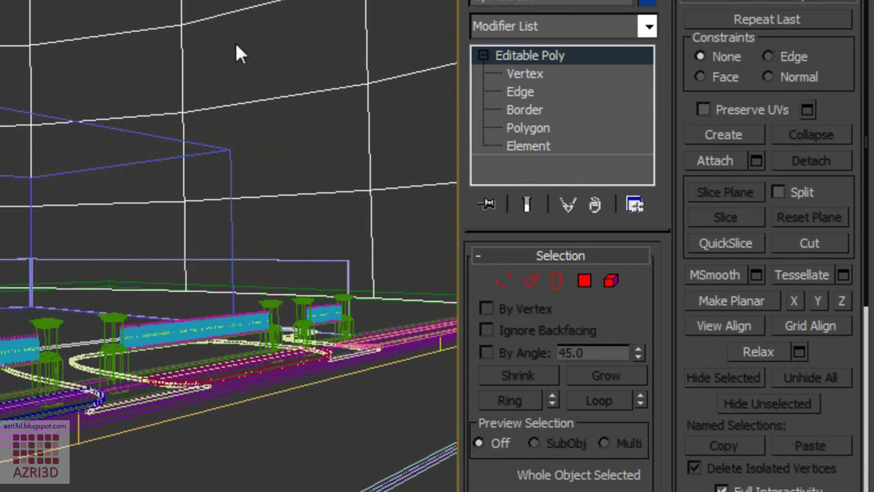
Step: Turn off Cast Shadows and Receive Shadows in the large cylinder's object properties
right_click(216, 115)
mouse_move(431, 329)
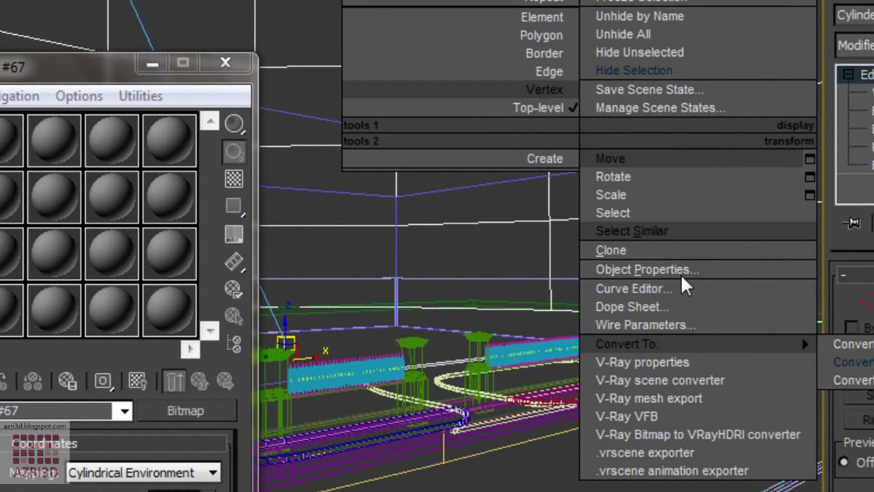
left_click(675, 269)
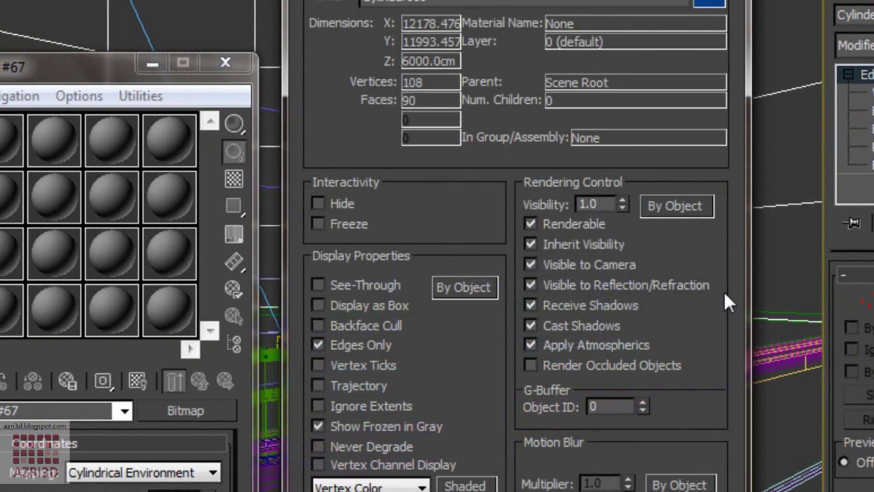
left_click(600, 326)
left_click(625, 306)
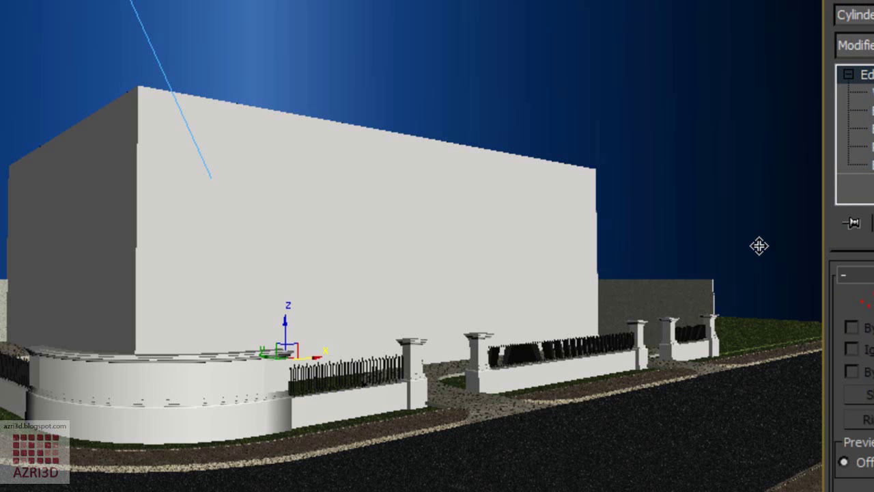
Step: Select the V-Ray sun in the top wireframe view and exclude Cylinder009 from both its illumination and shadow casting
key("t")
key("F3")
left_click(206, 337)
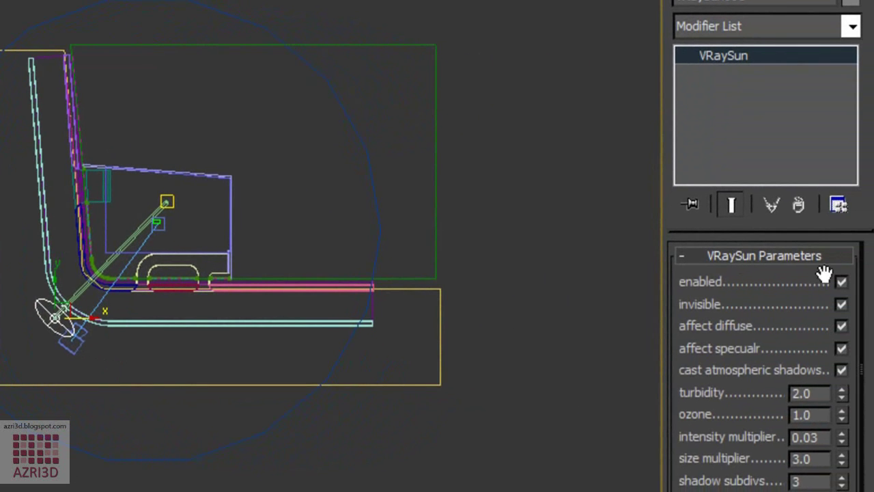
left_click_drag(715, 233, 722, 125)
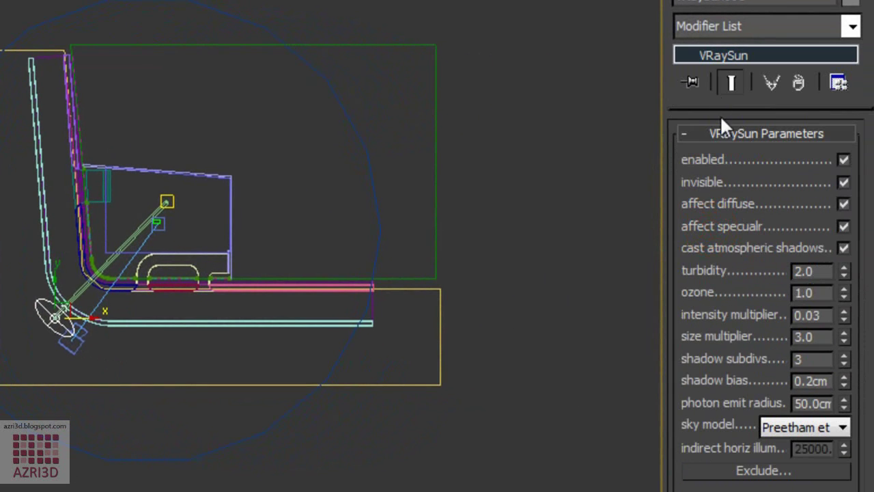
left_click(782, 471)
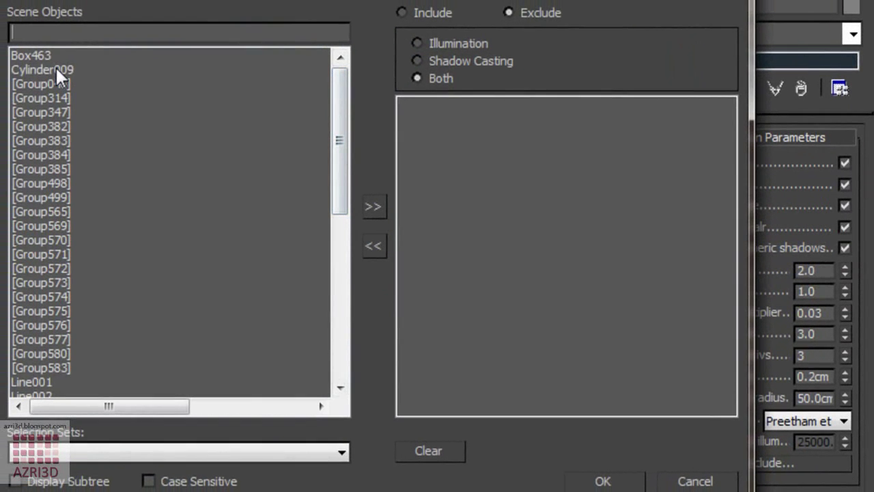
left_click(15, 56)
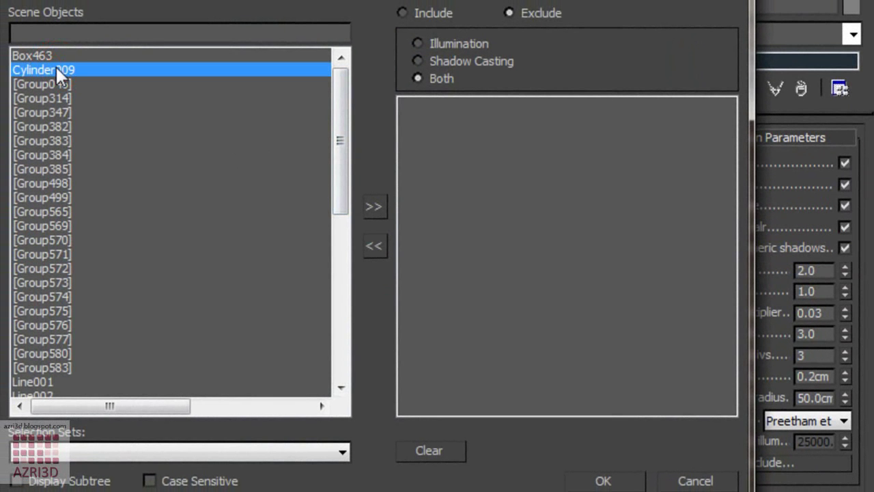
double_click(56, 69)
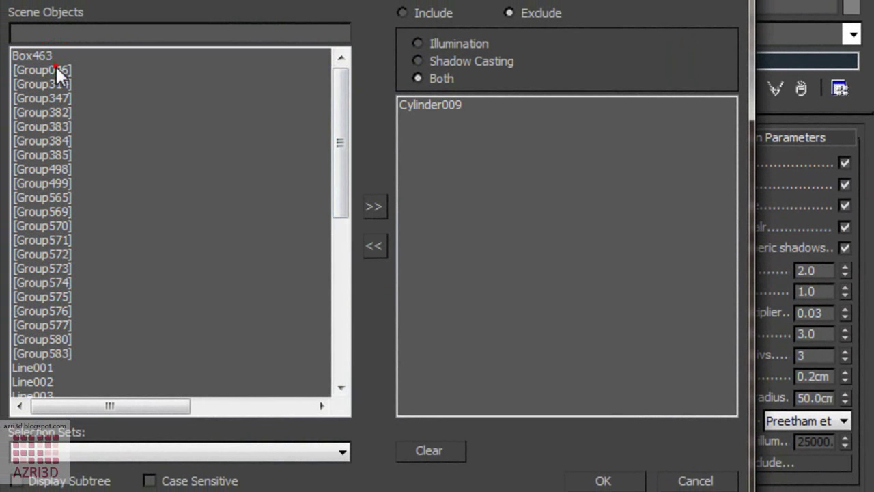
left_click(631, 482)
Step: Change the second material slot, 02 - Default, to a VRayLightMtl
key("f")
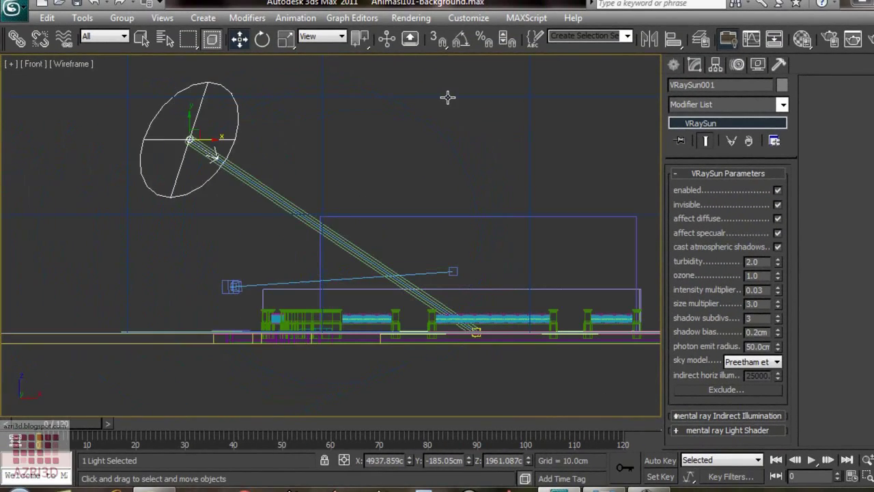
key("m")
left_click(92, 176)
left_click(251, 338)
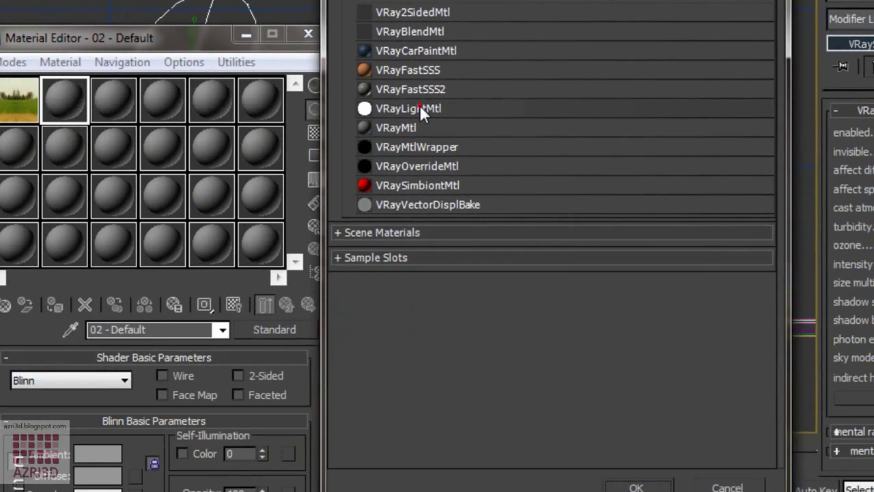
double_click(229, 262)
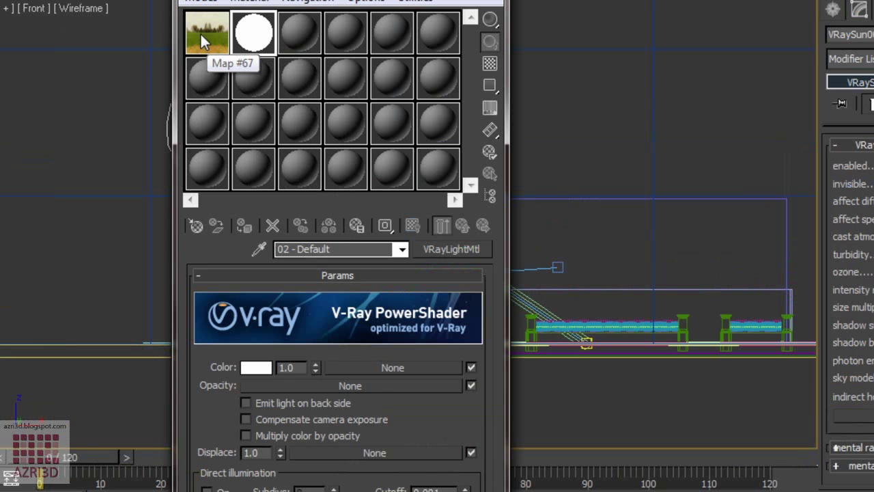
Step: Place the sky panorama map from the first slot into the light material's color map as a copy
left_click(200, 32)
left_click(254, 32)
left_click_drag(198, 31, 400, 368)
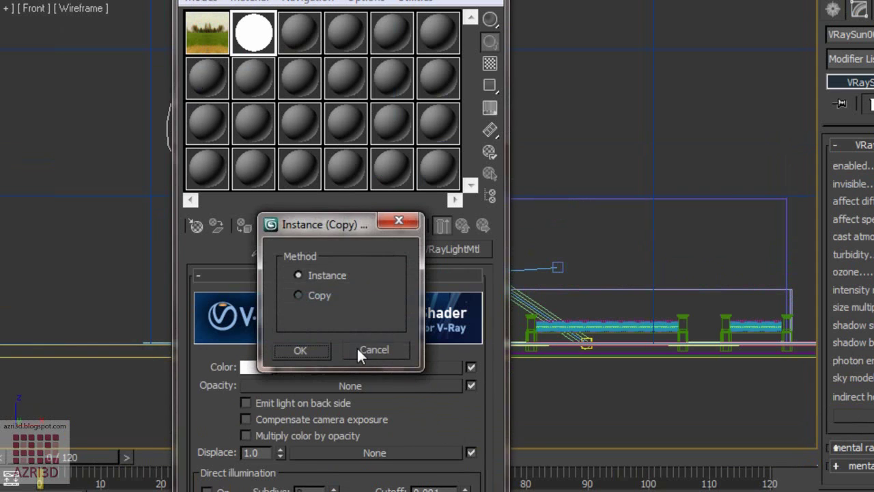
left_click(320, 295)
left_click(320, 351)
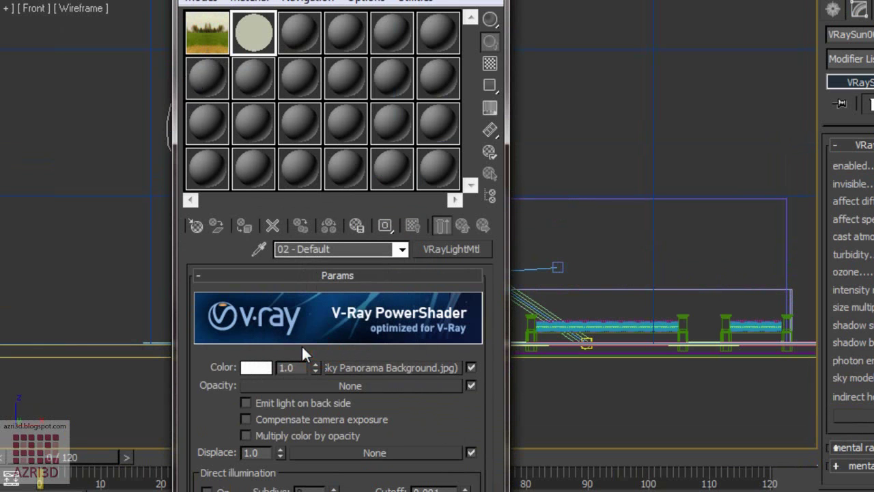
Step: Enable the sky map's viewport display and assign the light material to the large cylinder in the camera view
left_click(386, 367)
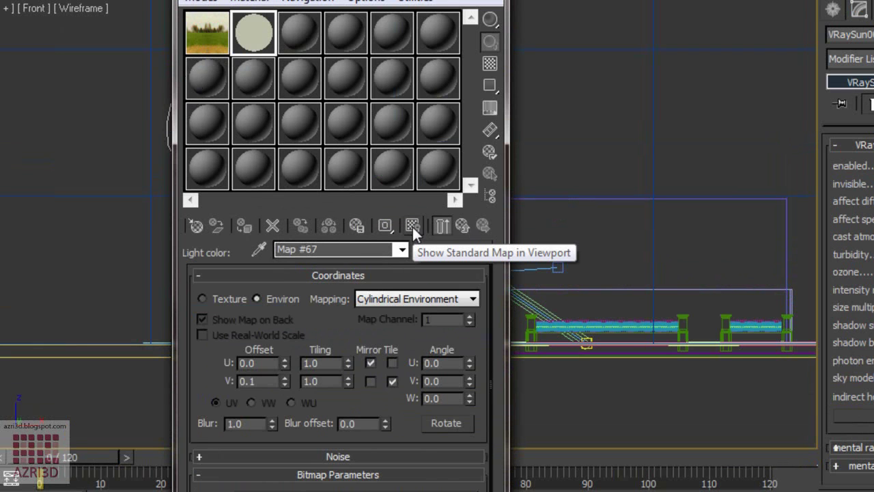
left_click(412, 227)
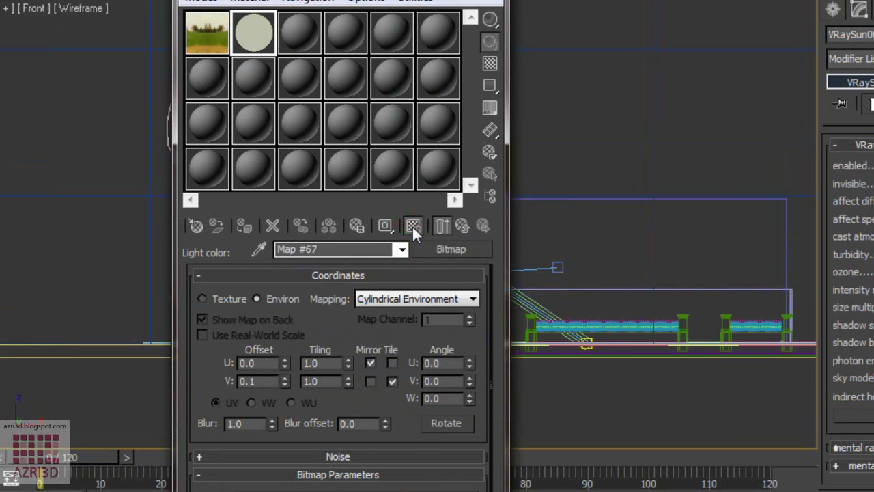
key("c")
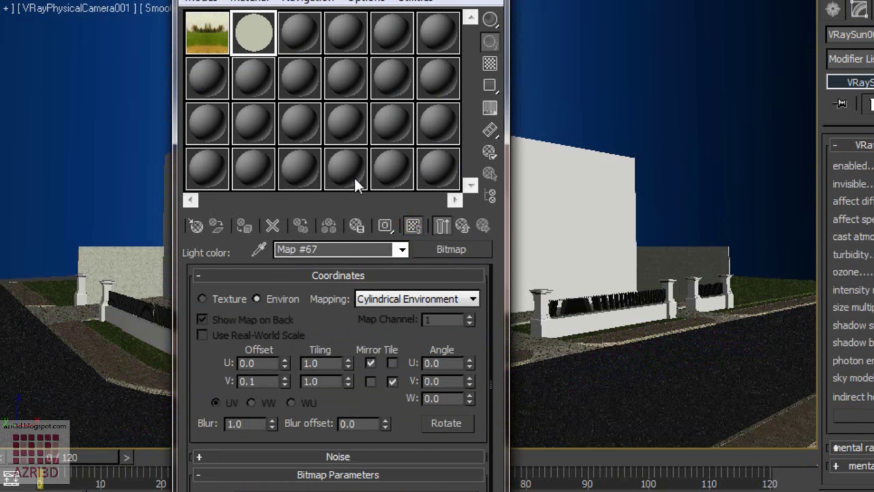
left_click(246, 227)
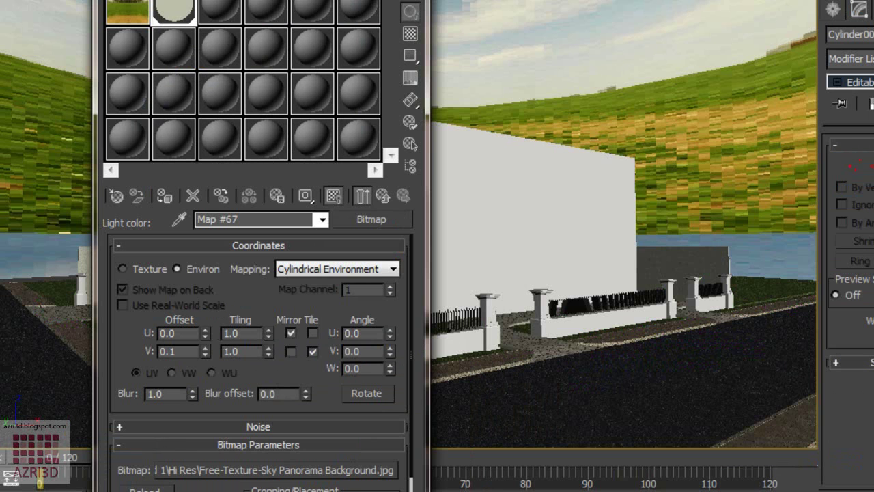
Step: Crop the lower part of the sky panorama bitmap to a height of about 0.672 to remove most of the field
left_click(280, 489)
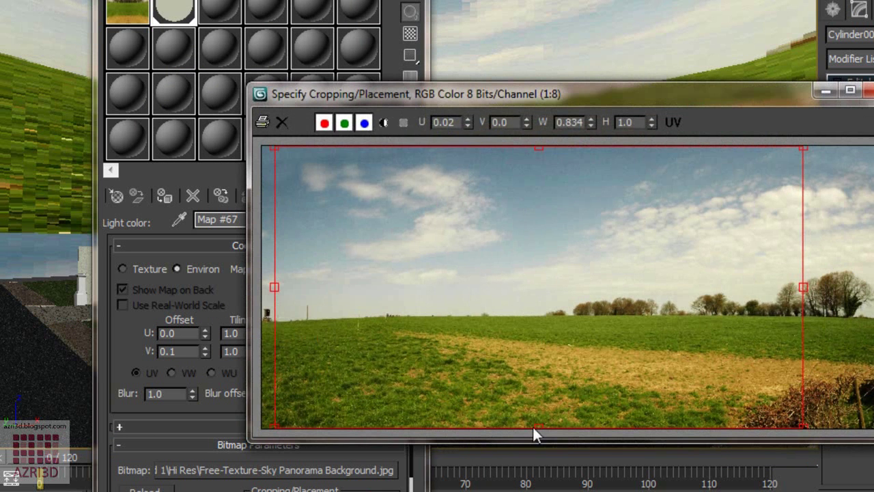
left_click_drag(537, 426, 546, 336)
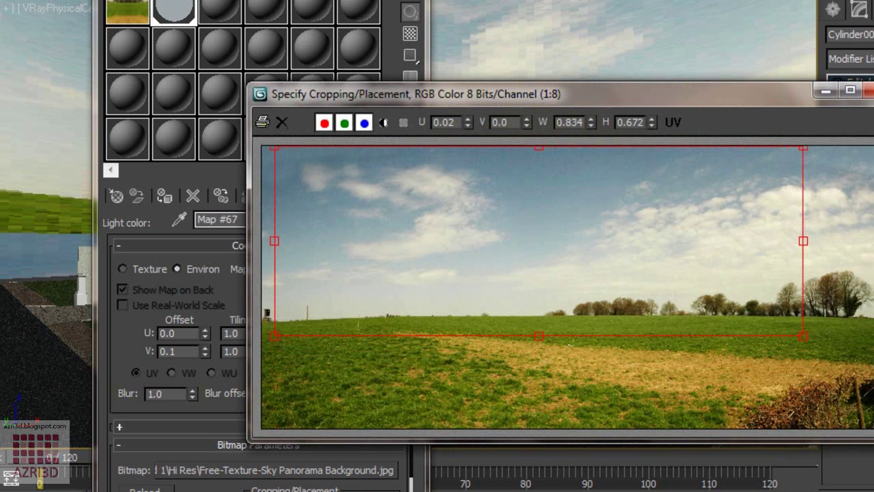
left_click(868, 91)
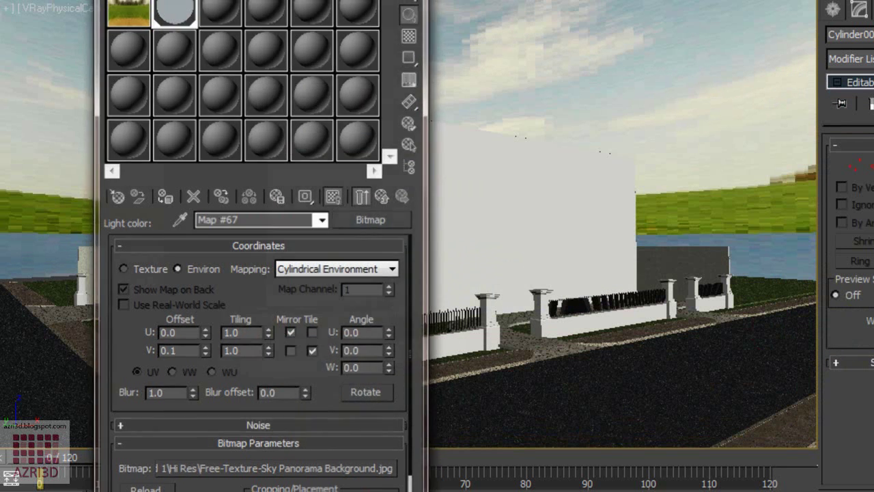
key("m")
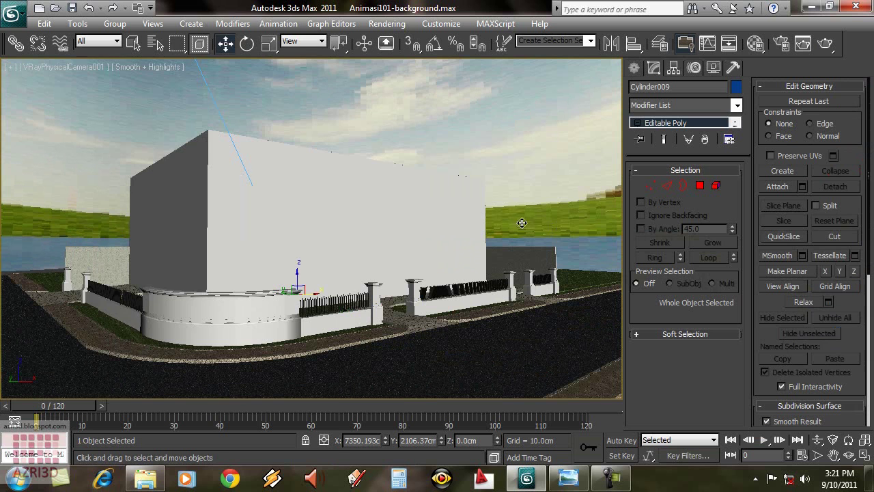
Step: Switch the sky map's coordinates from environment to texture mapping and add a UVW Mapping modifier to the cylinder
key("m")
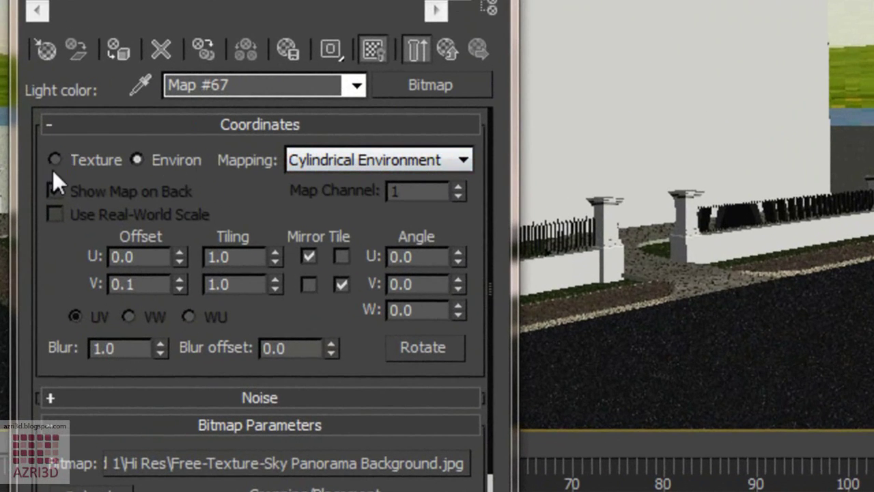
left_click(56, 159)
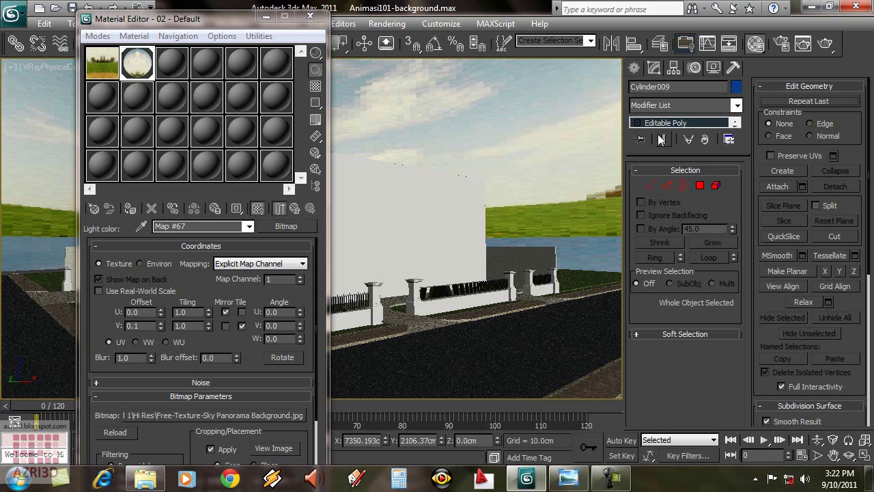
left_click(669, 106)
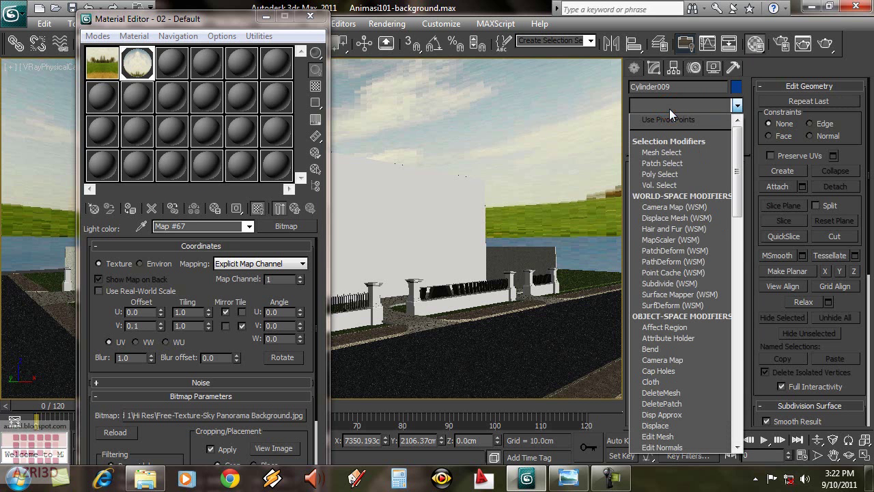
key("u")
key("Down")
key("Return")
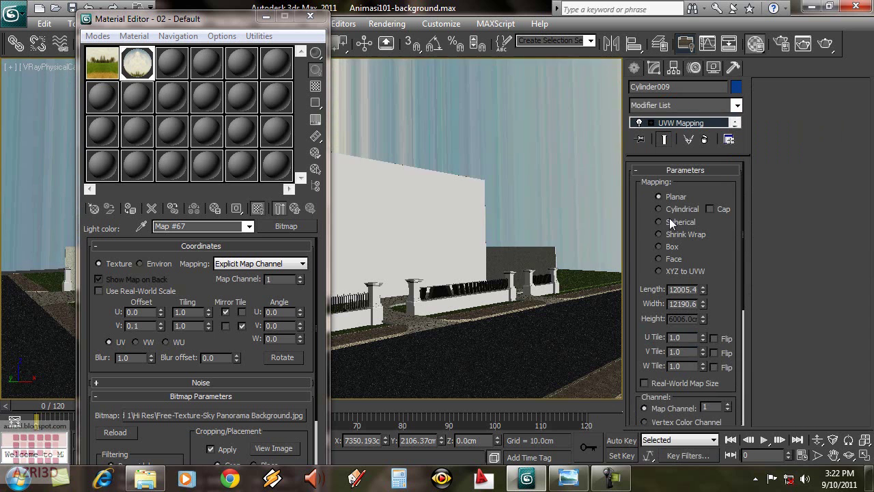
Step: Set the UVW Mapping type to Cylindrical and fit its gizmo to the cylinder
left_click(669, 222)
left_click(659, 209)
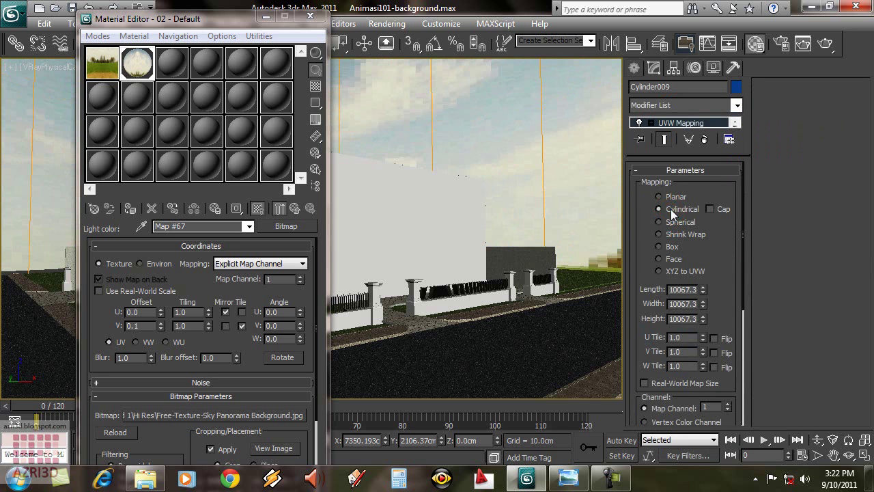
left_click_drag(729, 266, 729, 155)
left_click(666, 372)
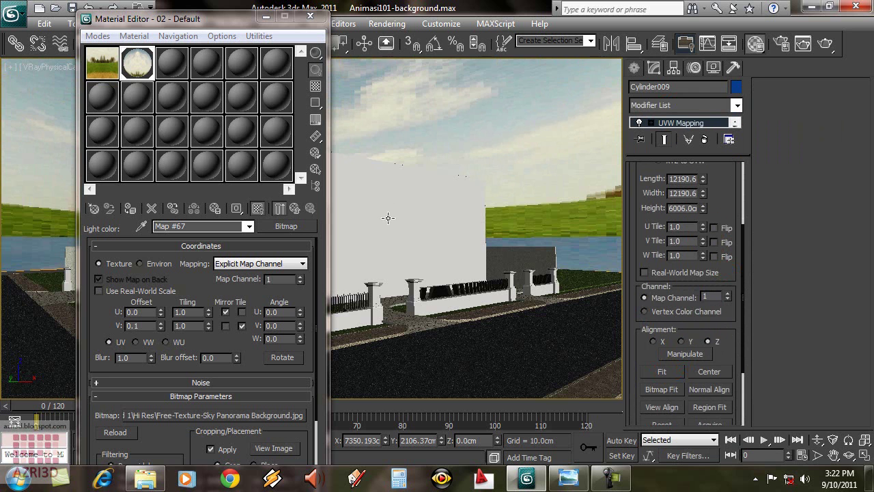
Step: Lower the cylinder to a Z position of about -288 cm and set the sky map's V offset to -0.07
key("f")
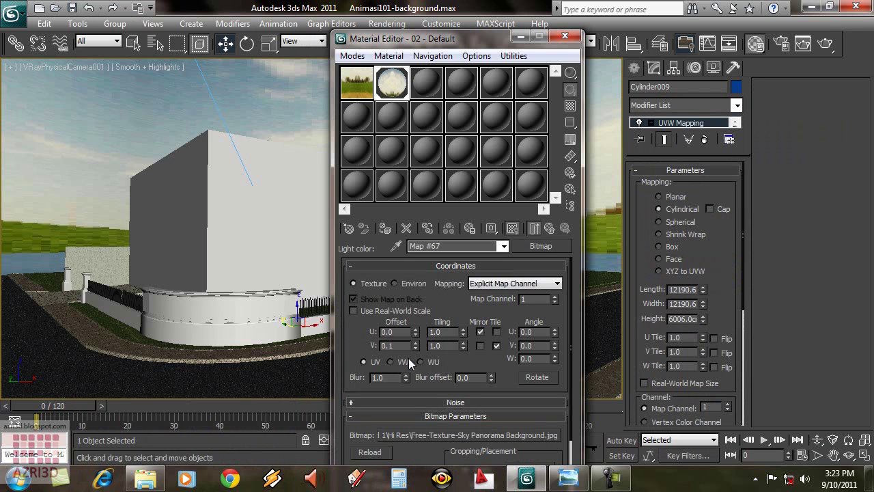
left_click_drag(417, 349, 416, 360)
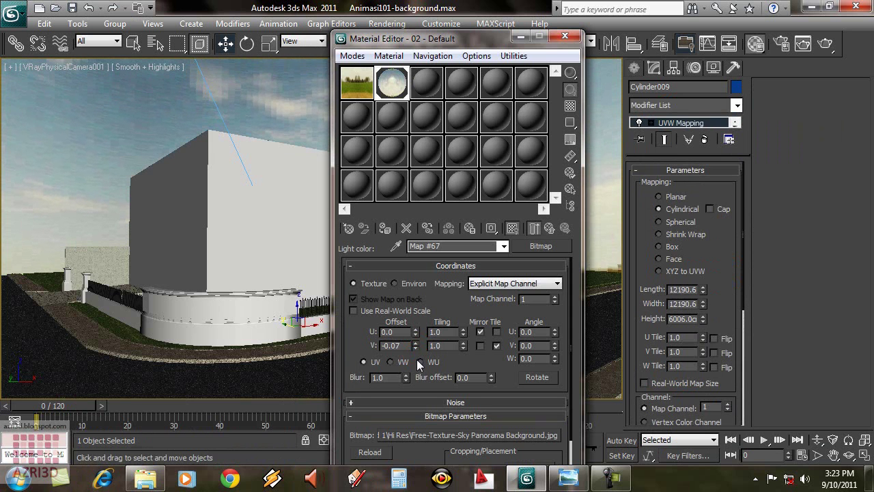
left_click_drag(489, 39, 342, 38)
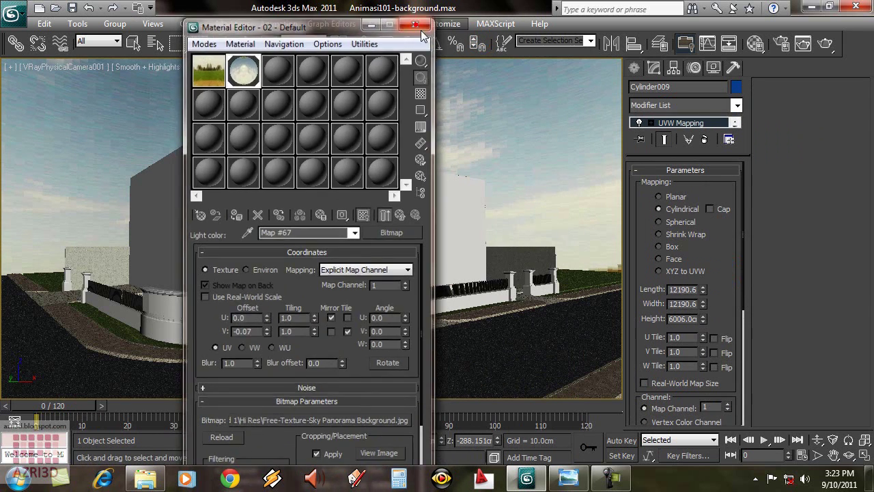
left_click(418, 36)
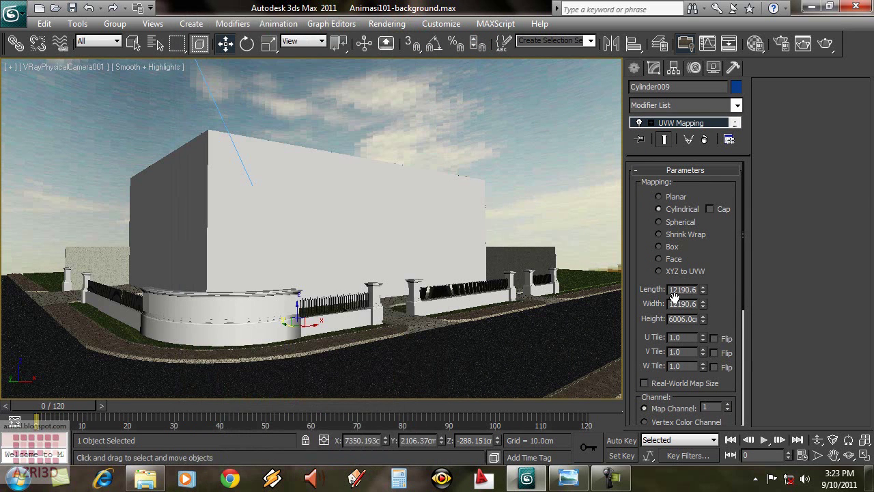
Step: Set the sky map's V tiling to 0.9 and V offset to -0.01 in the shaded front view, and return to the camera view
left_click(849, 455)
left_click_drag(571, 342, 567, 329)
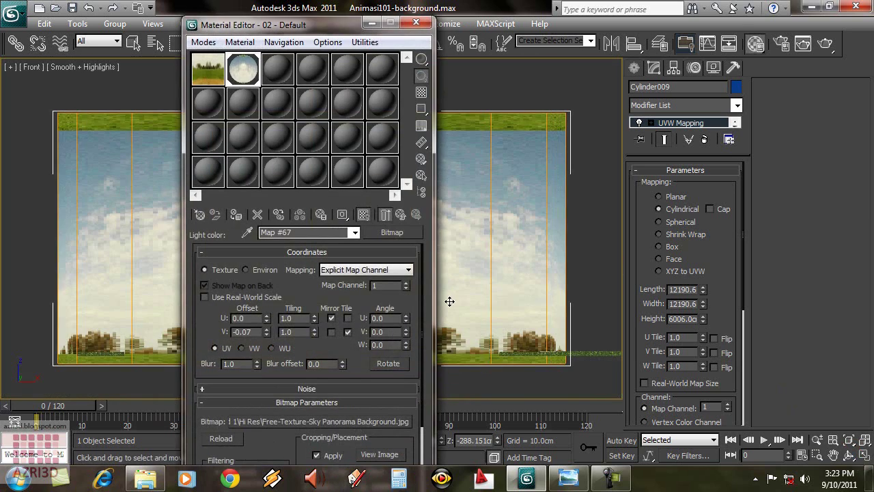
left_click(314, 334)
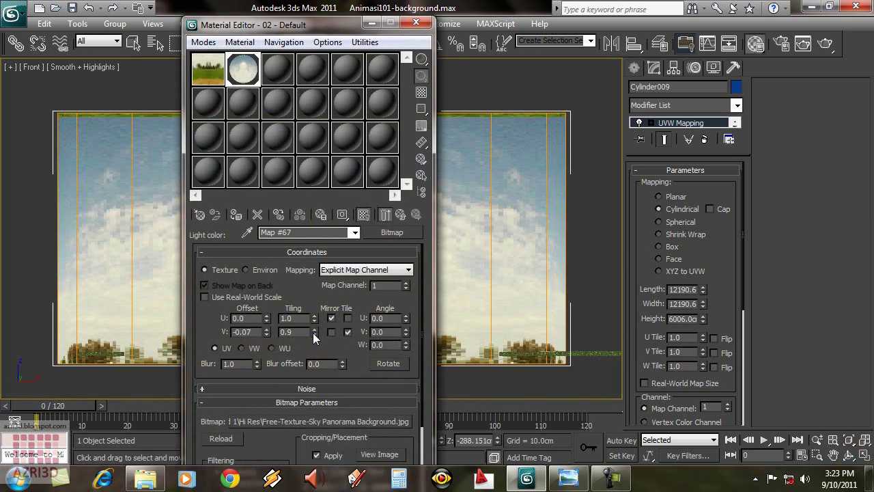
left_click(266, 329)
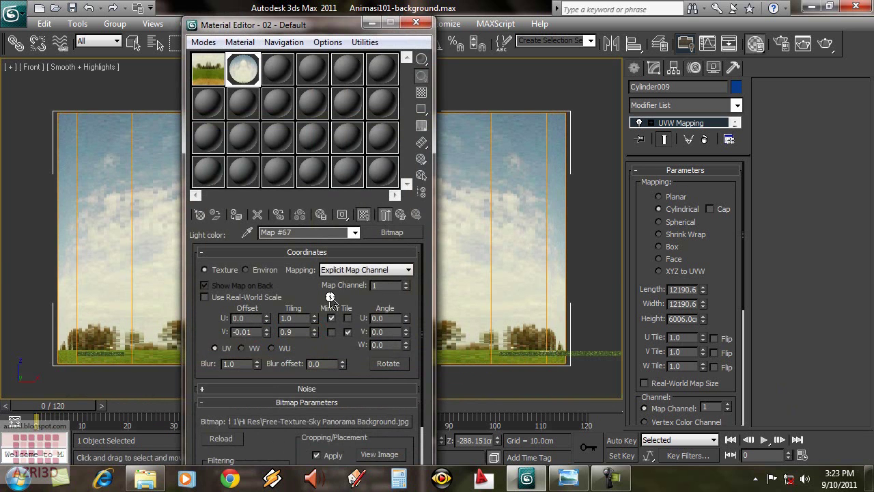
key("c")
mouse_move(338, 31)
left_mouse_down()
mouse_move(601, 15)
mouse_move(344, 39)
left_mouse_up()
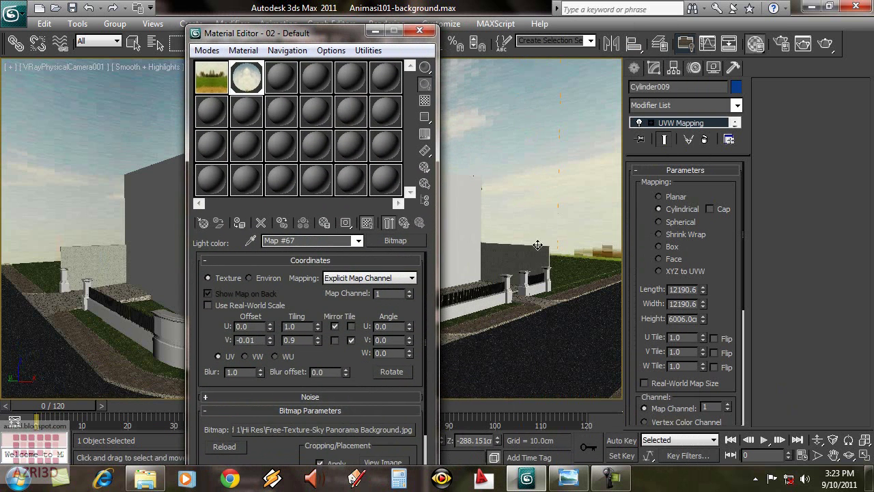
Step: Turn on U mirroring for the sky map and set its U tiling to 1.3
key("f")
key("c")
left_click(335, 327)
left_click(318, 326)
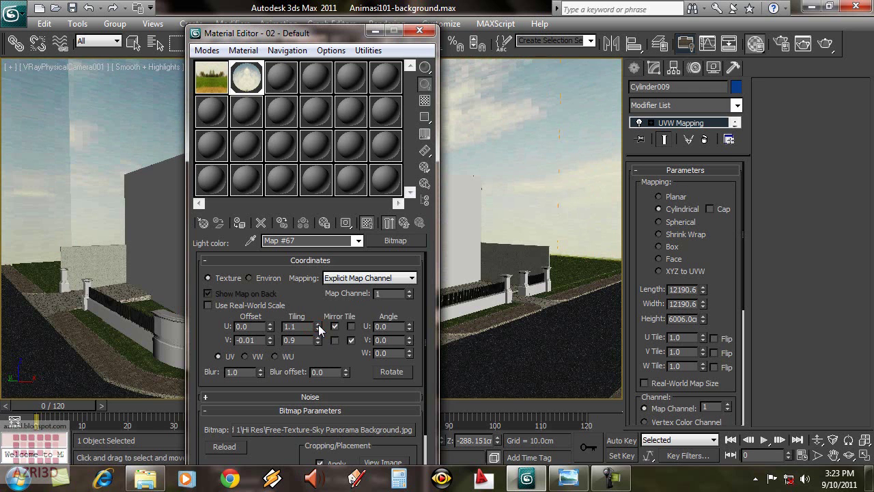
left_click(319, 325)
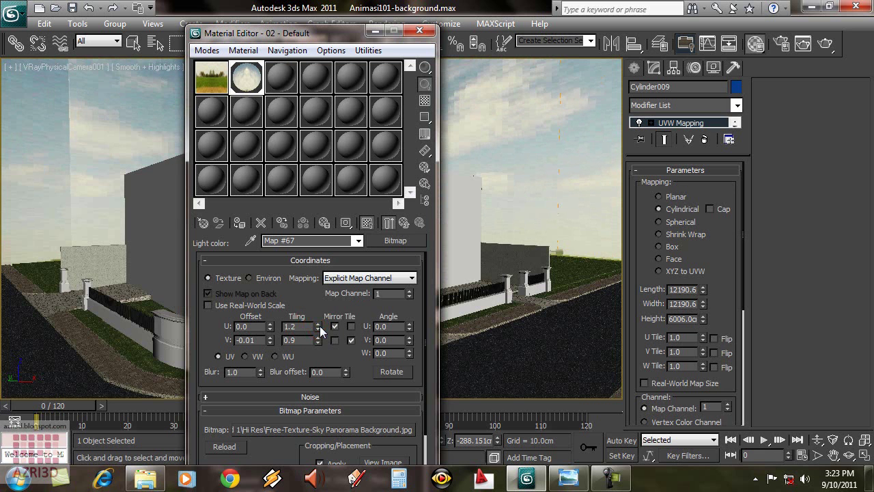
left_click(319, 325)
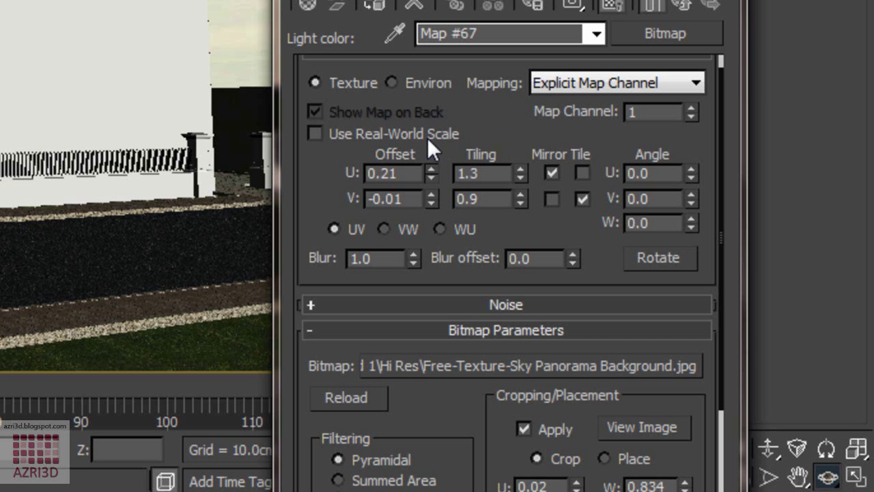
Step: Set the sky map's U offset to 0.5 and U tiling to 1.9, and rotate the cylinder about 40.5 degrees around Z
left_click_drag(427, 138, 427, 133)
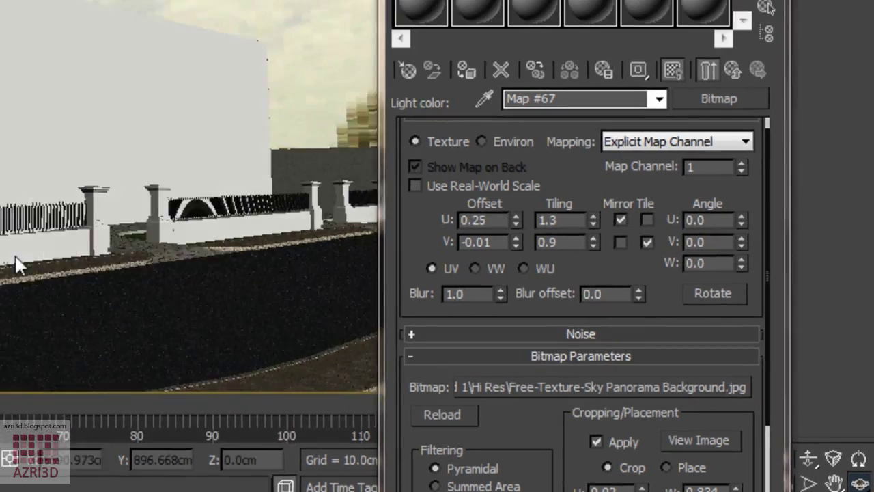
left_click_drag(15, 256, 42, 262)
left_click_drag(386, 343, 350, 344)
left_click_drag(774, 7, 768, 9)
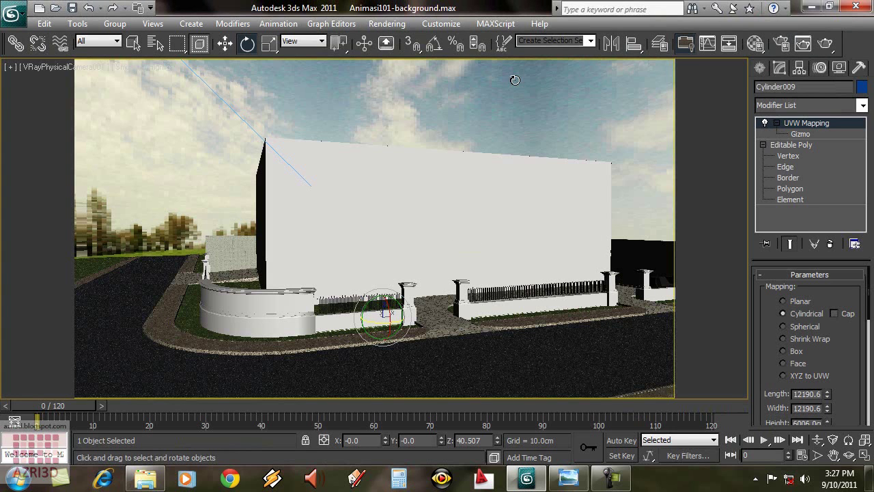
Step: Wrap the light material's sky bitmap in a Color Correction map, keeping the bitmap as a sub-map
key("m")
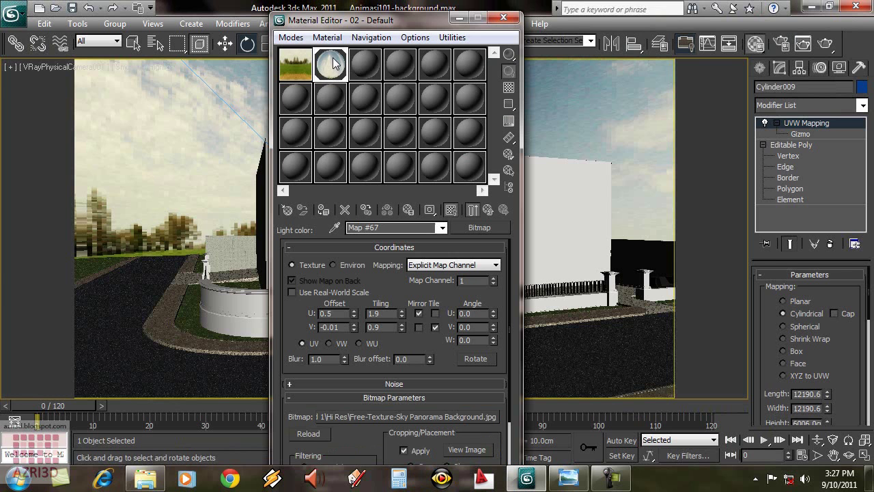
left_click(488, 210)
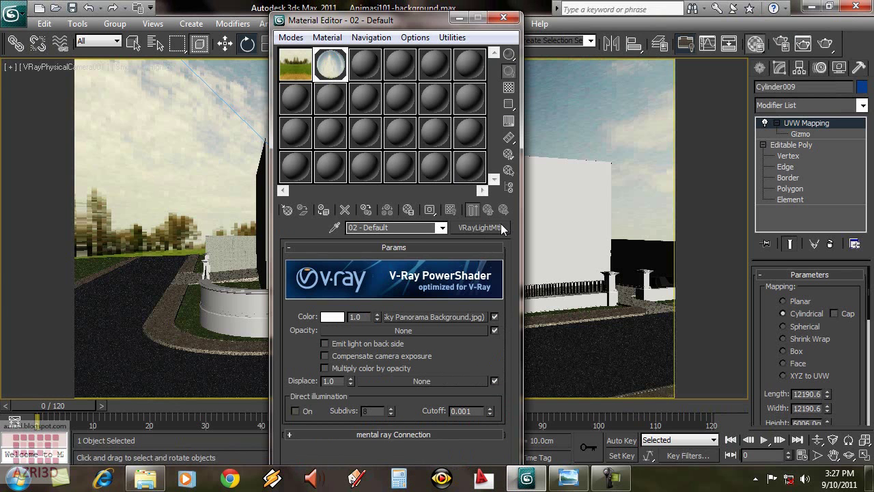
left_click(479, 317)
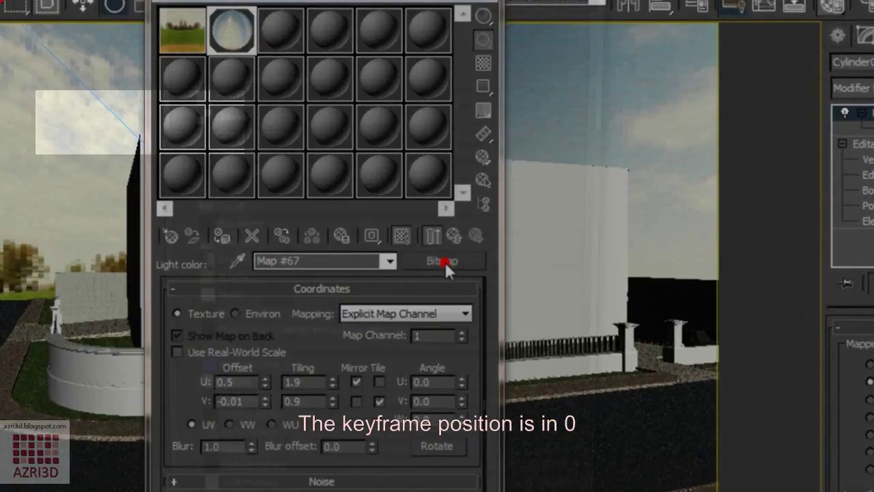
left_click(482, 229)
double_click(151, 129)
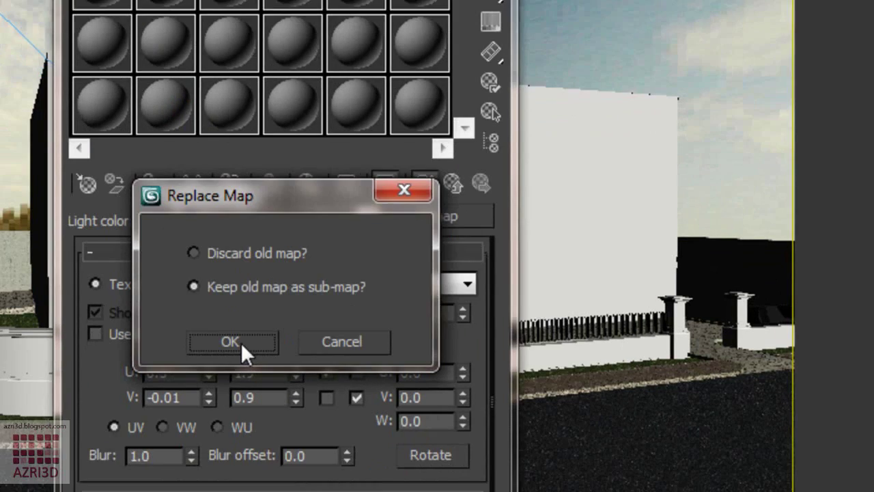
left_click(208, 420)
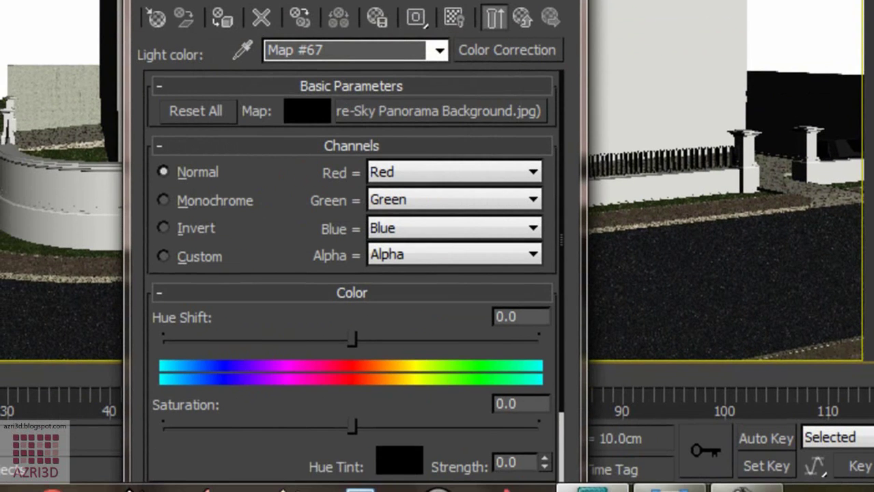
Step: Start auto-keying at frame 0 and lower the Color Correction brightness to about -36.9, using an enlarged map preview
left_click(758, 440)
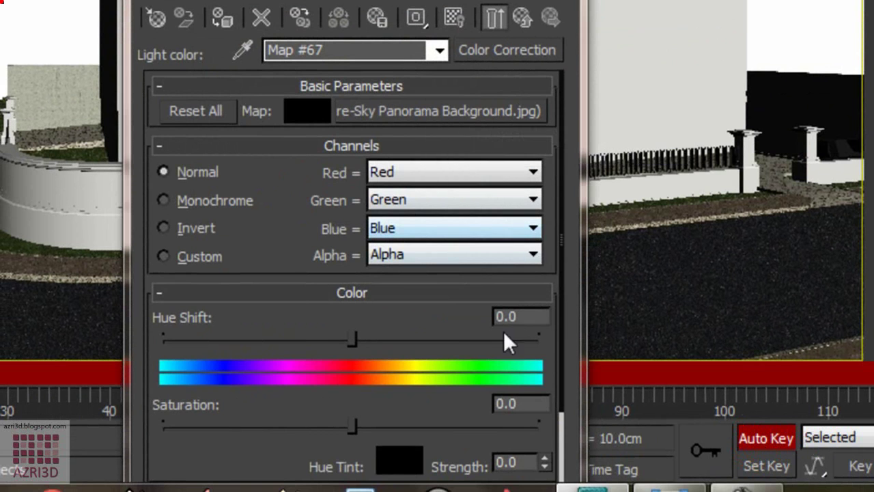
left_click_drag(303, 322, 303, 166)
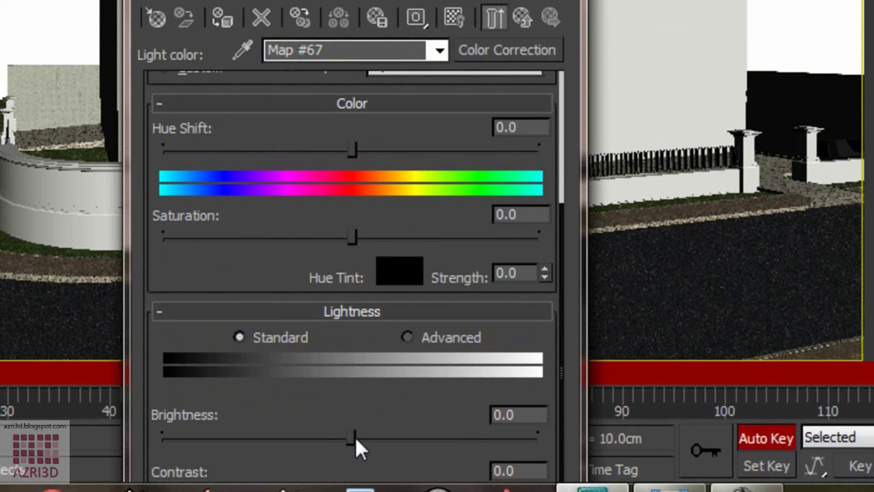
left_click_drag(350, 437, 304, 437)
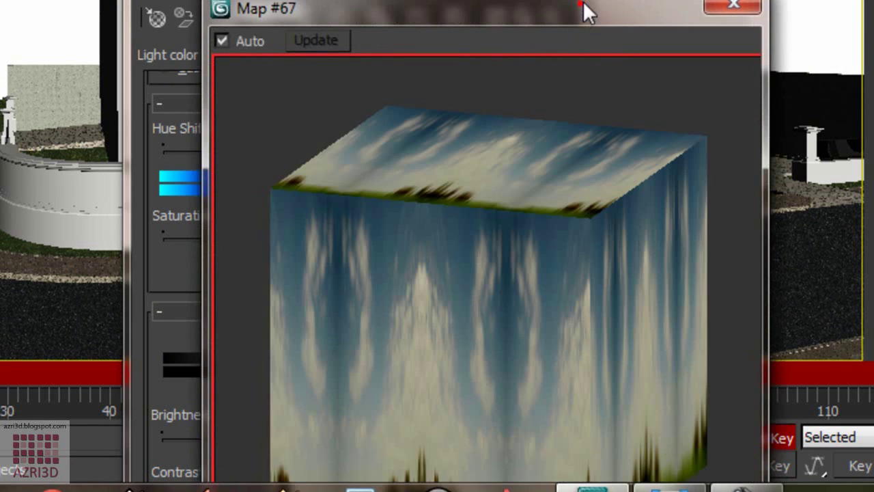
left_click_drag(583, 8, 873, 0)
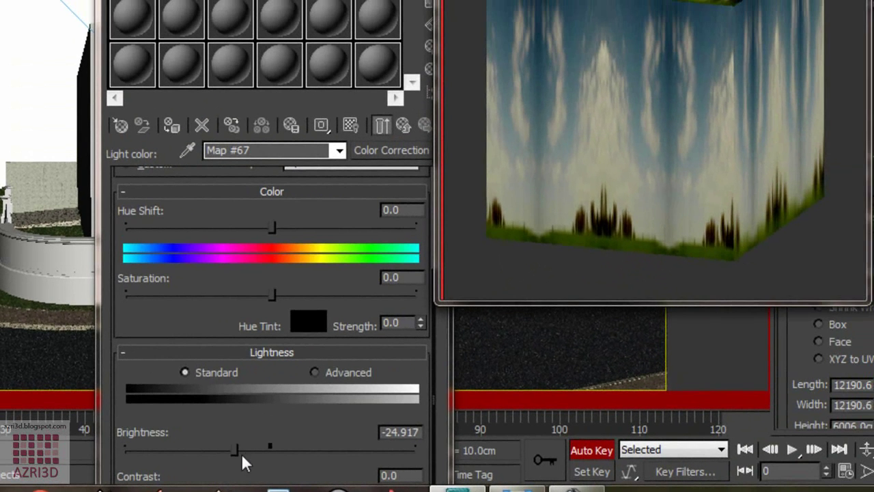
left_click_drag(302, 443, 284, 443)
left_click_drag(227, 453, 217, 451)
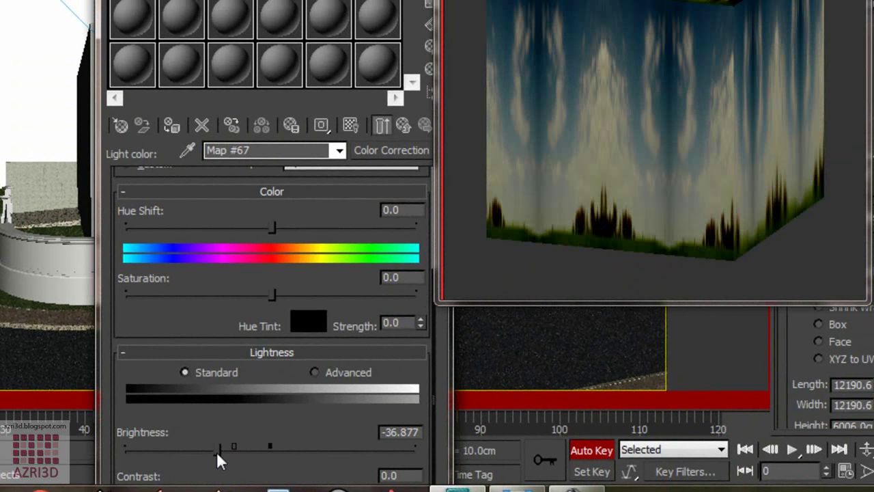
Step: Set the Color Correction hue shift to about 13.75 and saturation to about -11.6, and set a key at frame 0
mouse_move(272, 229)
left_mouse_down()
mouse_move(257, 229)
mouse_move(283, 227)
left_mouse_up()
left_click_drag(272, 295, 254, 296)
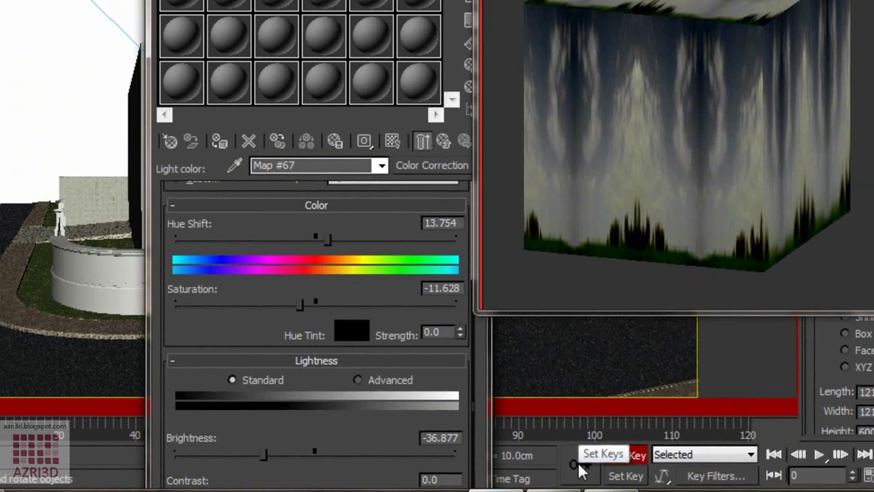
left_click(543, 460)
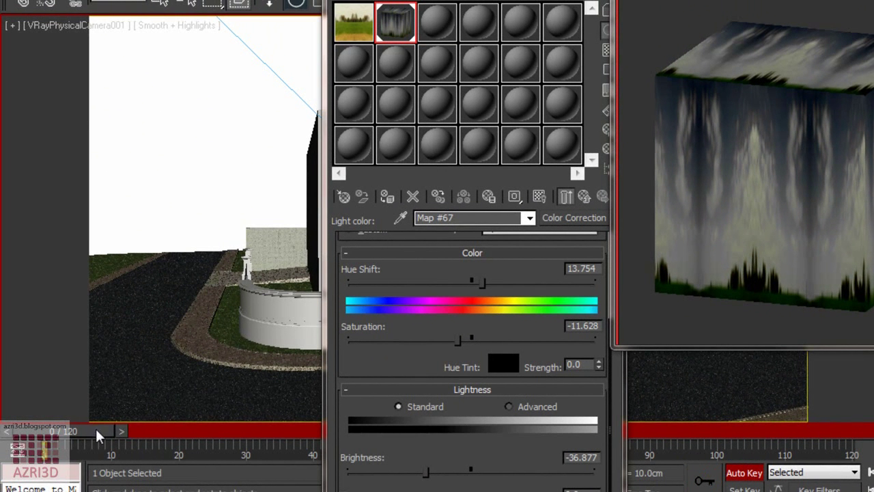
Step: At frame 90, key the Color Correction's hue shift, saturation and brightness at 0
left_click_drag(94, 433, 673, 437)
key("e")
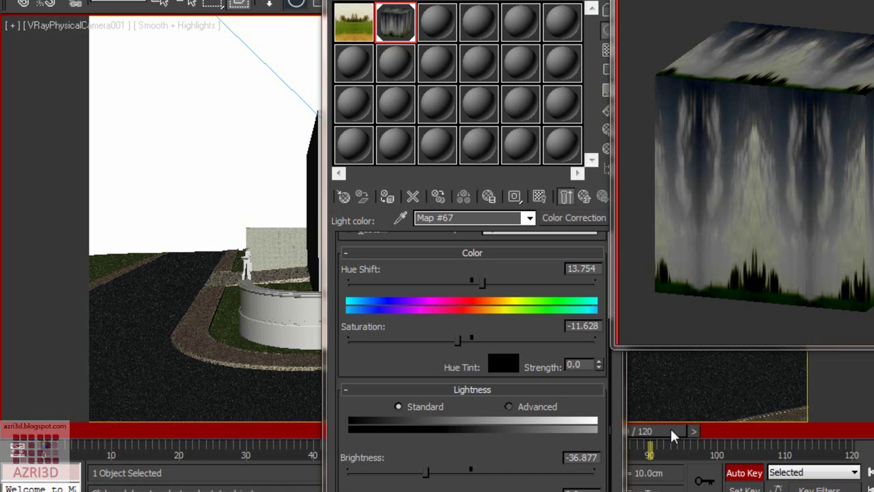
double_click(578, 268)
type("0")
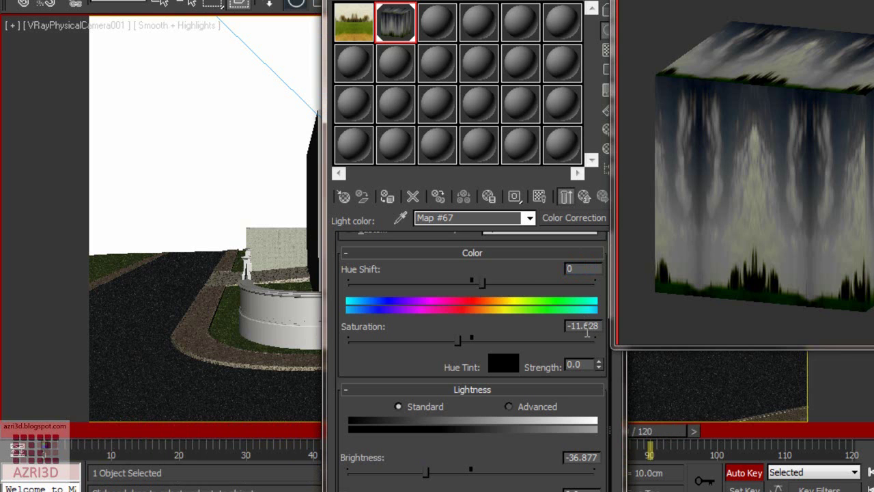
key("Return")
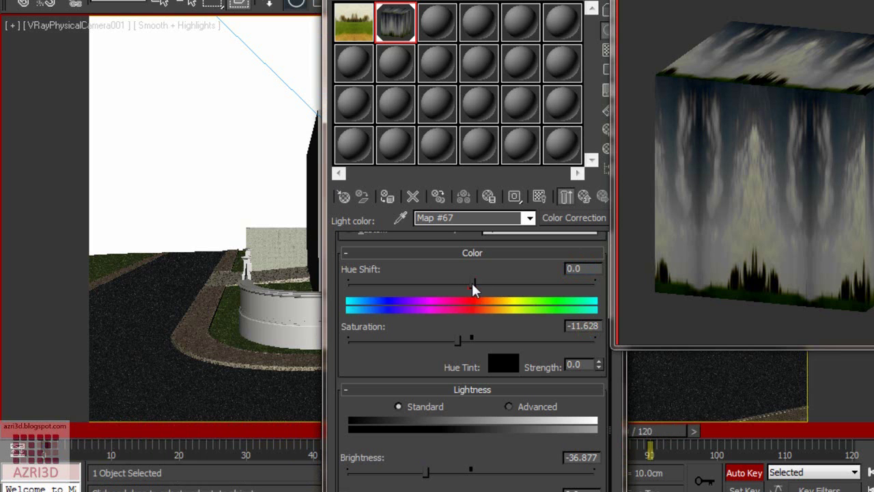
double_click(582, 326)
type("0")
key("Return")
double_click(582, 457)
type("0")
key("Return")
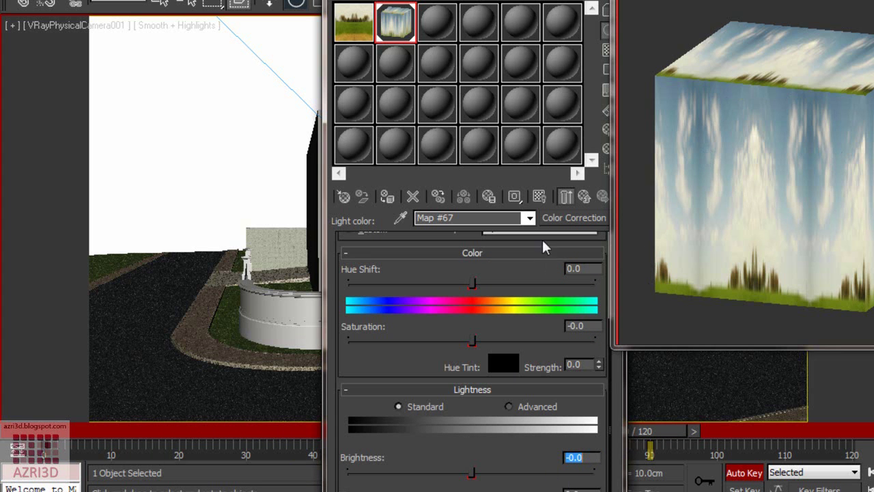
Step: Key the VRayLightMtl color multiplier at 2.0 on frame 90, then end auto-keying and scrub through the animation from frame 0
left_click(585, 198)
double_click(435, 325)
key("Return")
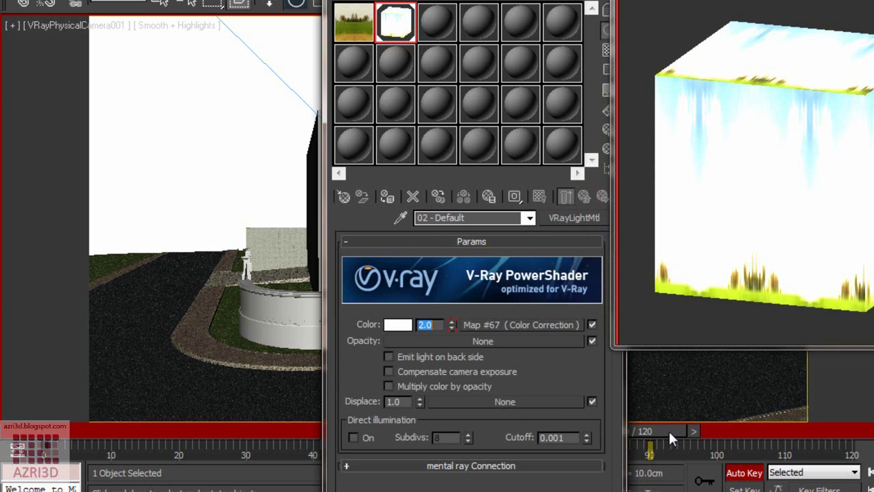
left_click(750, 478)
left_click_drag(653, 437, 36, 405)
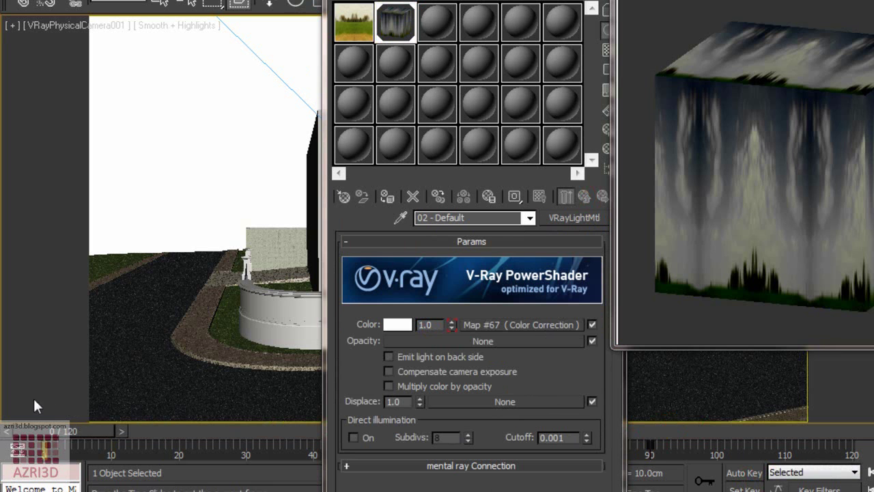
left_click_drag(63, 431, 294, 450)
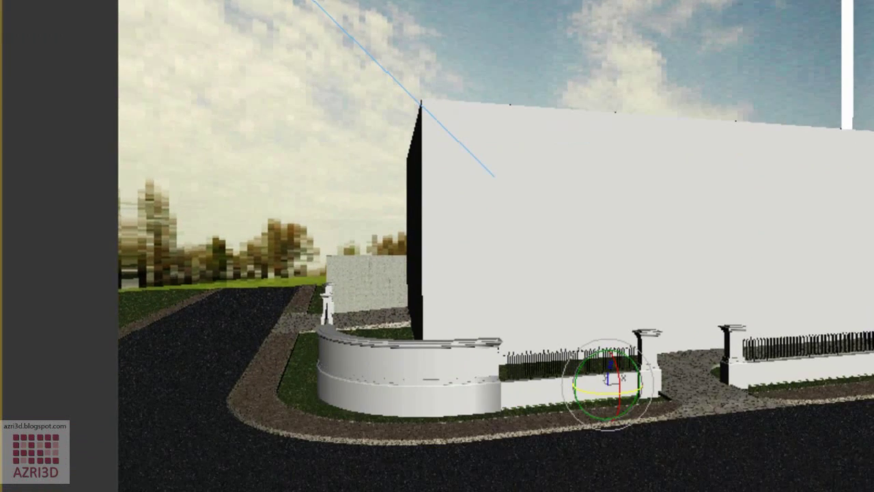
Step: Create and play an AVI viewport preview of frames 0 to 120 with lights and cameras displayed, using Cinepak Codec by Radius
left_click(119, 39)
mouse_move(223, 388)
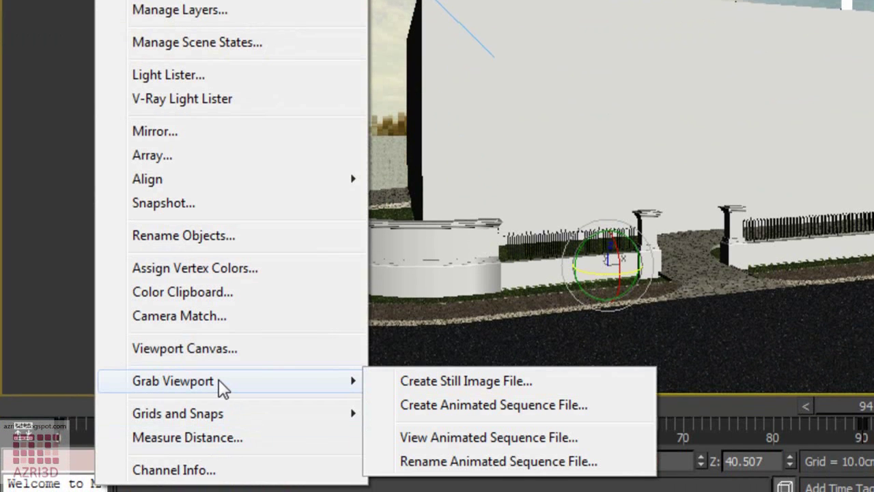
left_click(497, 405)
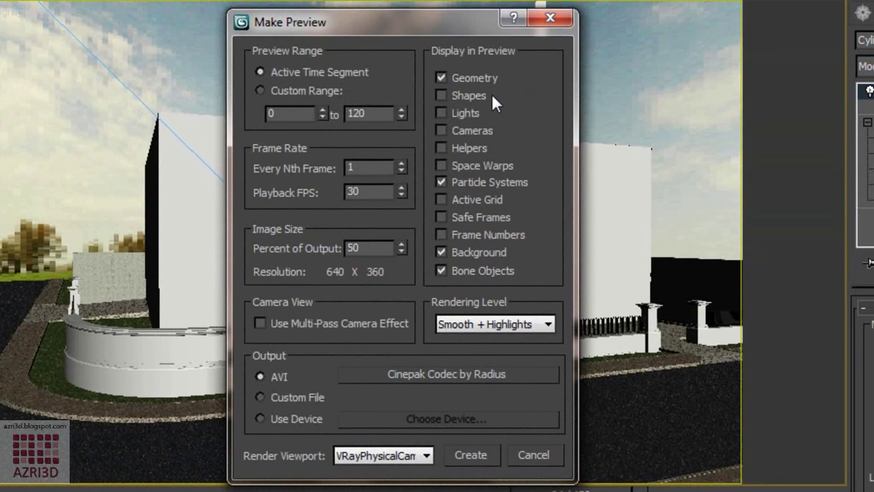
left_click(468, 113)
left_click(469, 131)
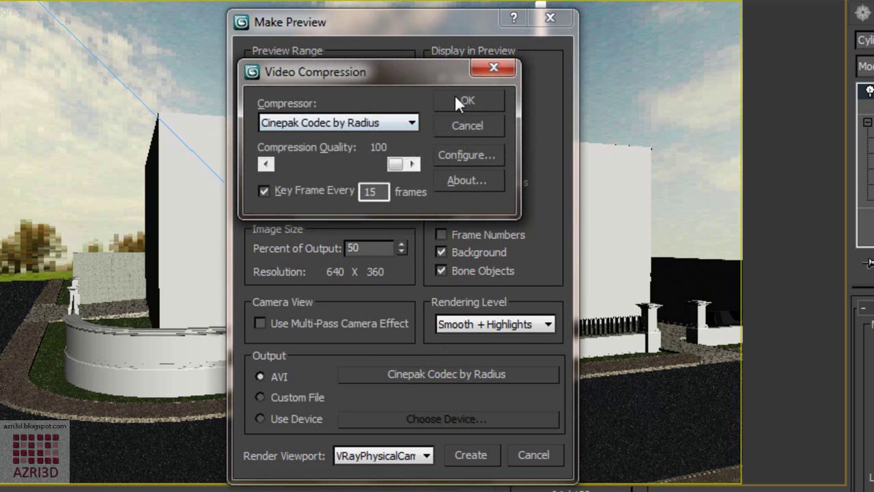
left_click(456, 101)
left_click(471, 454)
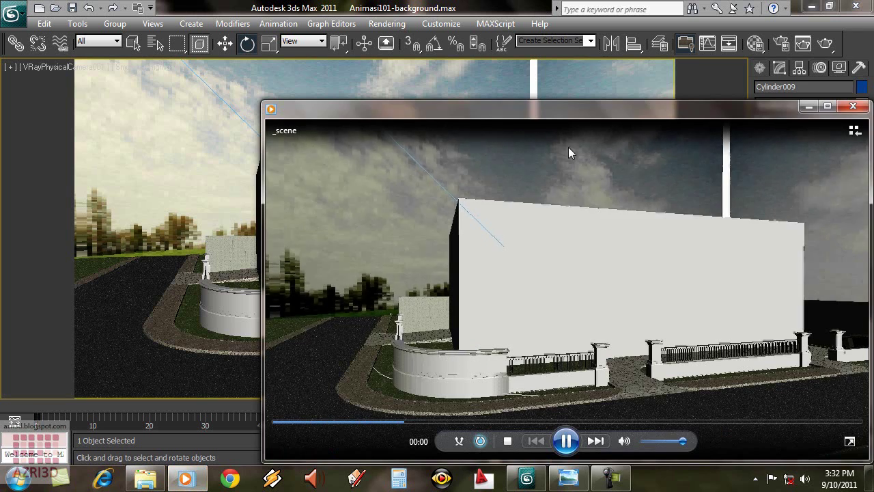
left_click_drag(577, 116, 520, 95)
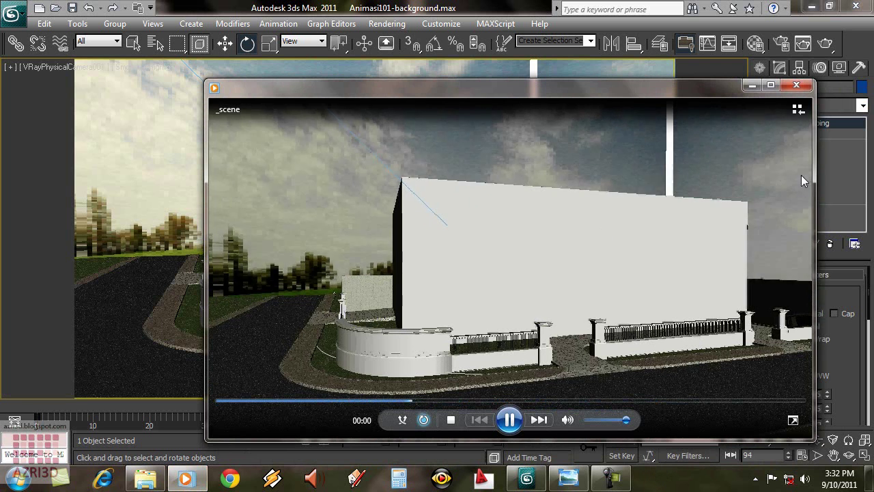
left_click(800, 87)
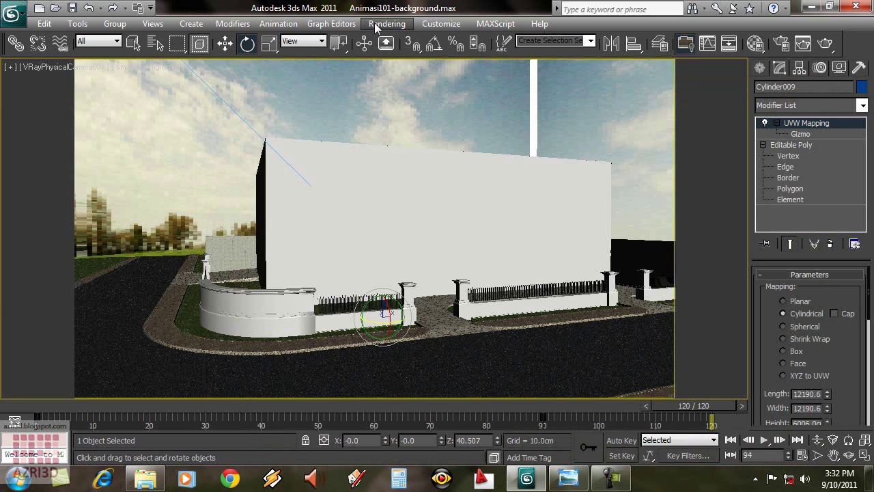
Step: Delete the plain white block standing in for the house and show the detailed house with its palm trees
left_click(387, 160)
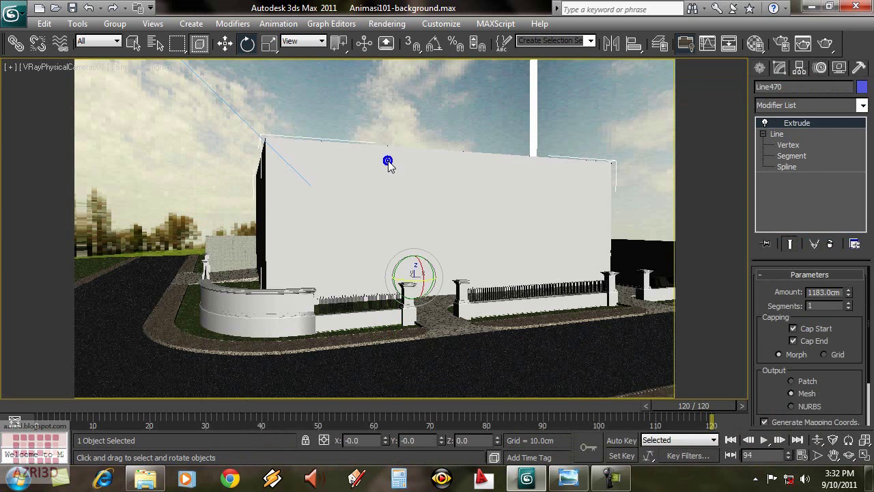
key("Delete")
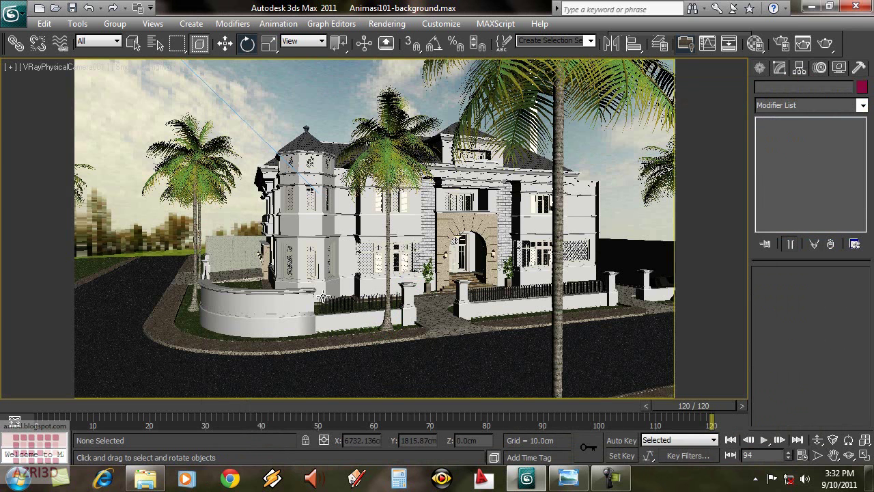
Step: In the render setup, name the render output file Animasi 101 and set its format to AVI
left_click(386, 23)
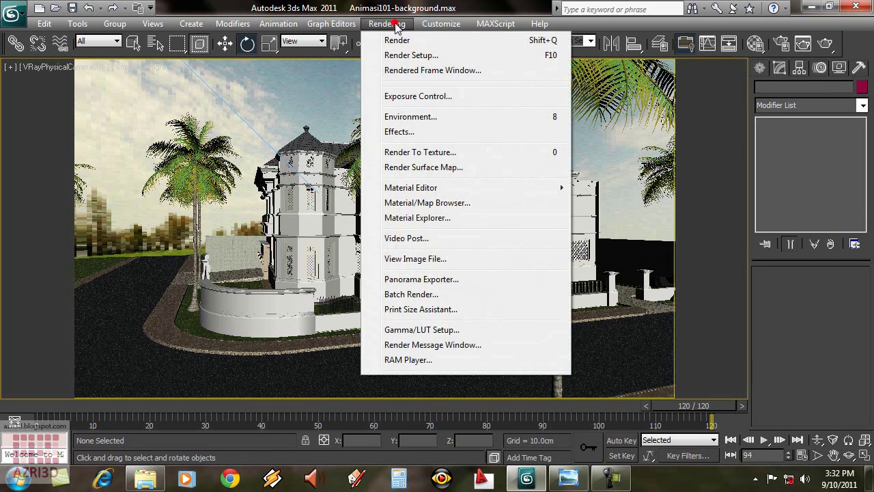
left_click(402, 57)
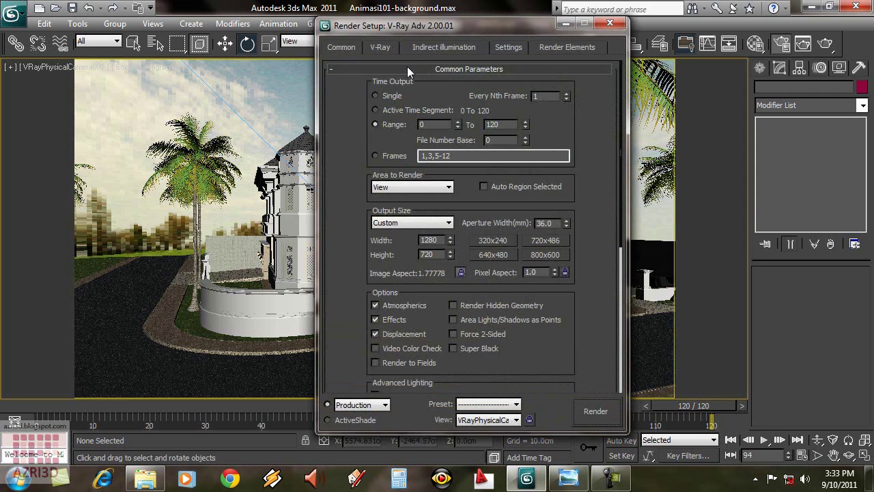
left_click_drag(599, 202, 588, 119)
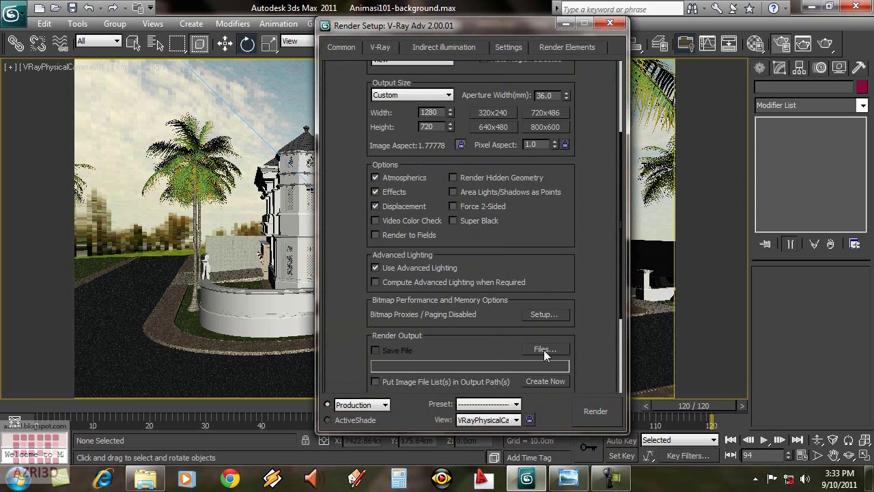
scroll(410, 314, "down", 3)
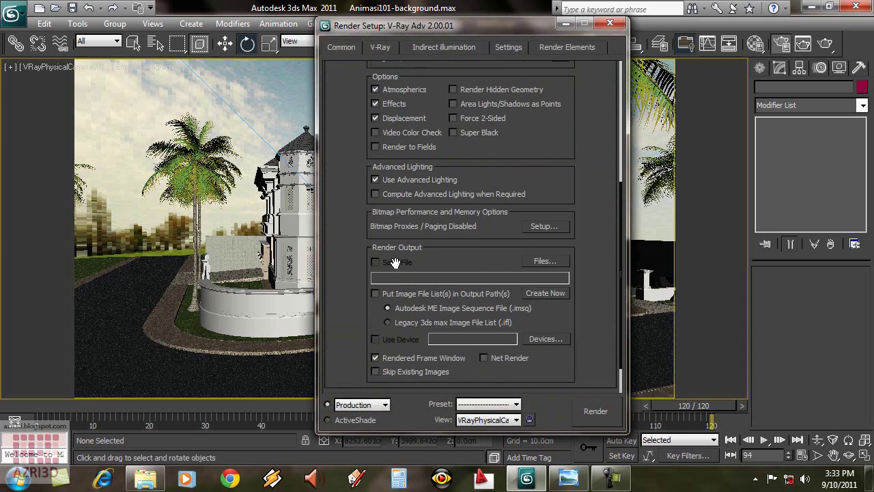
left_click(547, 261)
type("Ani")
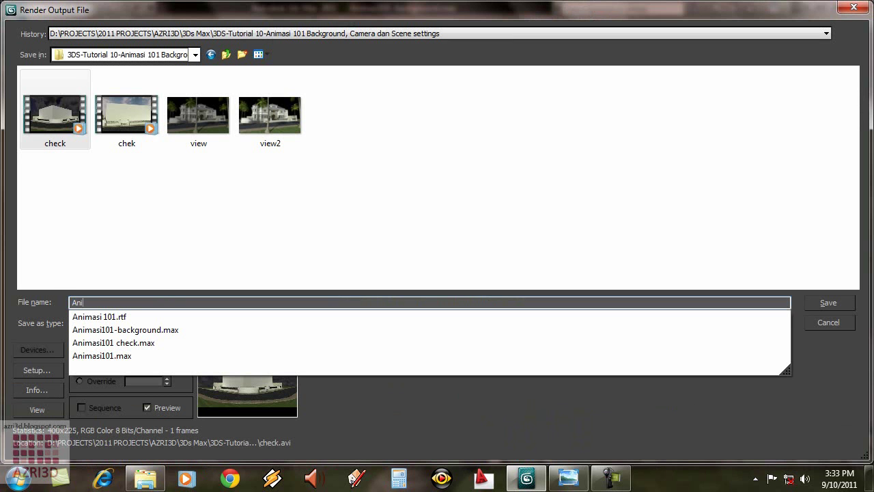
key("Down")
key("Return")
left_click(114, 319)
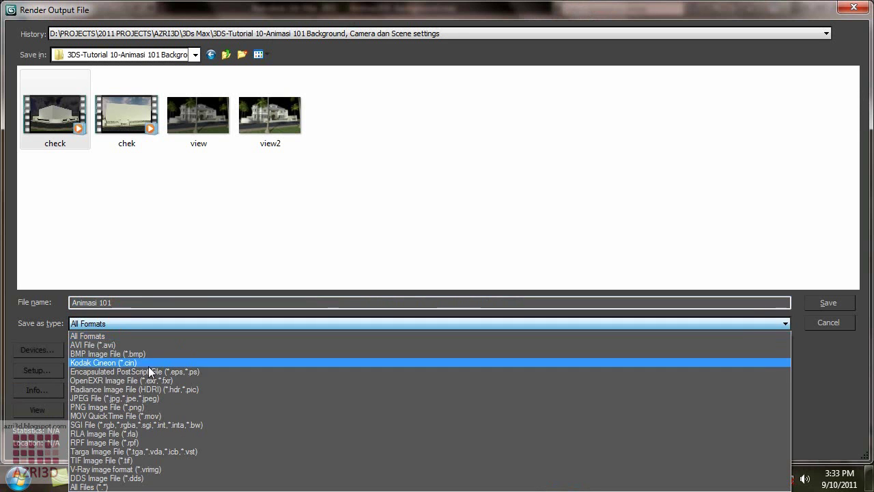
left_click(145, 345)
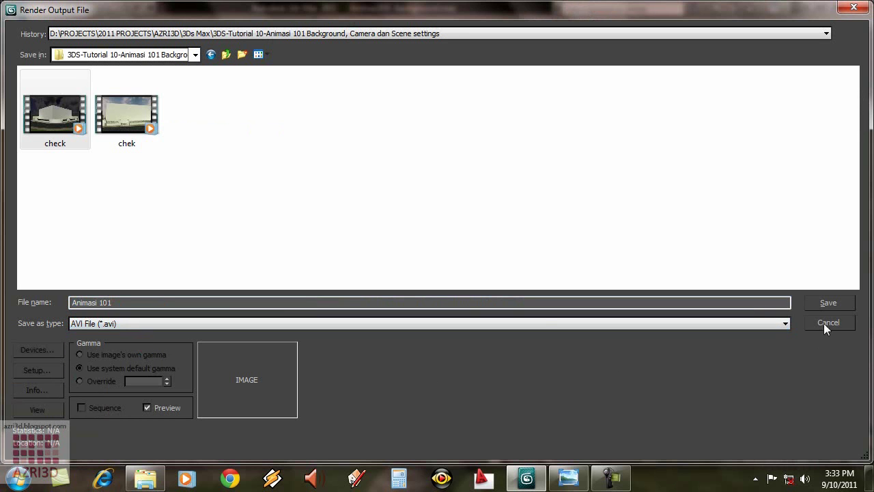
Step: Save the AVI render output with the Cinepak Codec by Radius compressor at quality 100 and keyframe 15
left_click(828, 303)
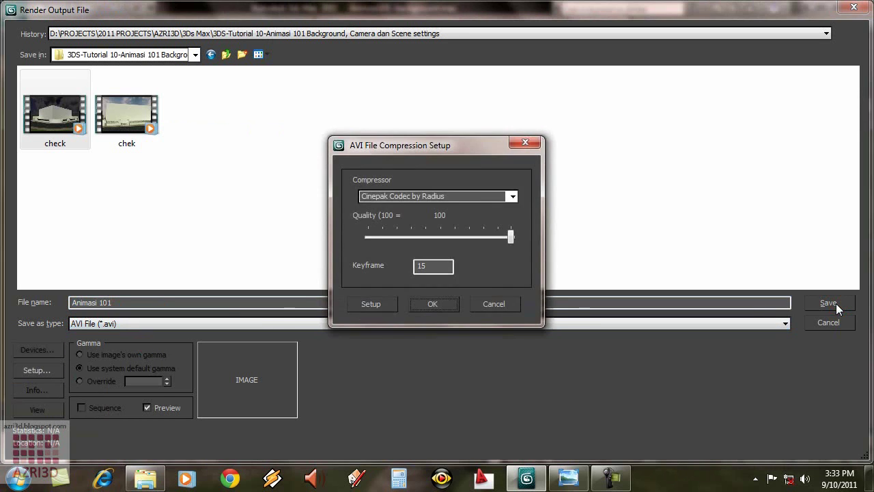
left_click(471, 198)
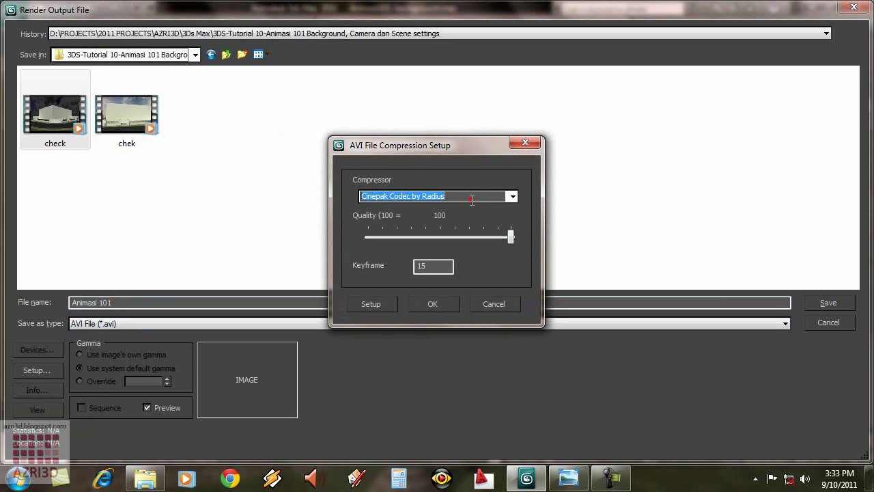
left_click(515, 196)
left_click(513, 197)
left_click(441, 307)
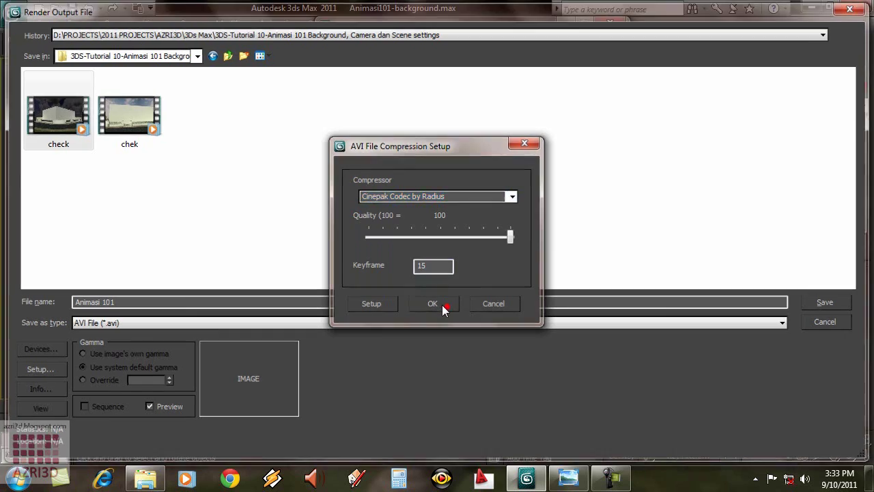